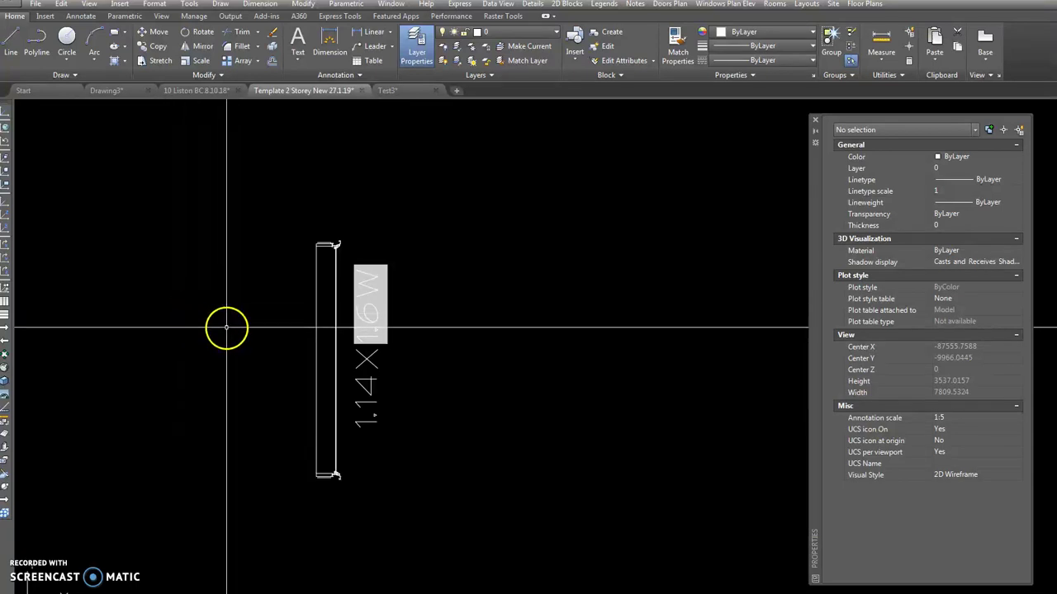
Step: Set the window block's width to 1.3 from the lookup list and regenerate so it reads 1.3W
middle_click_drag(226, 325, 243, 281)
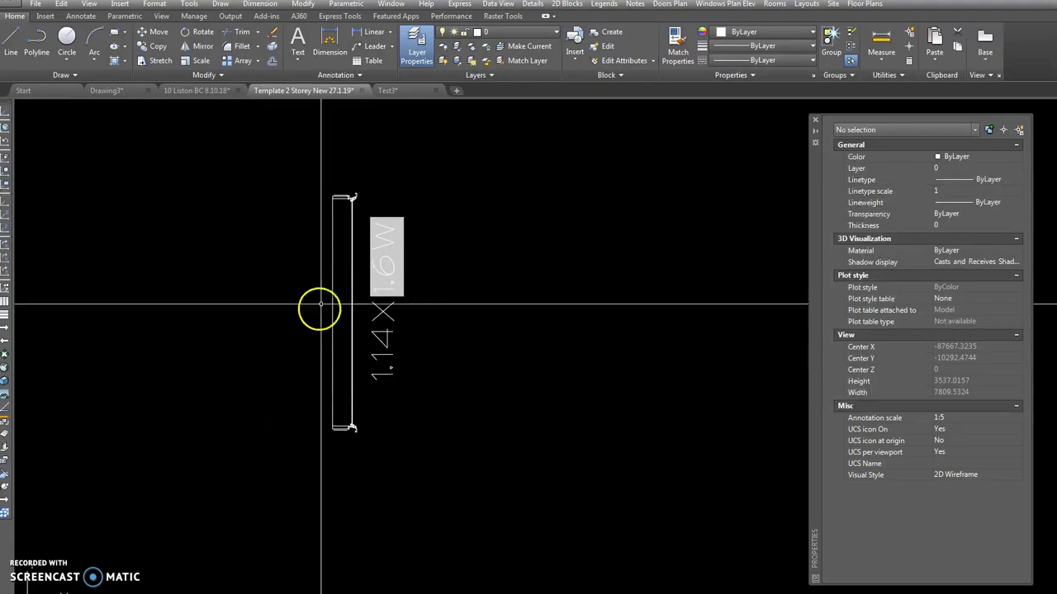
left_click(340, 278)
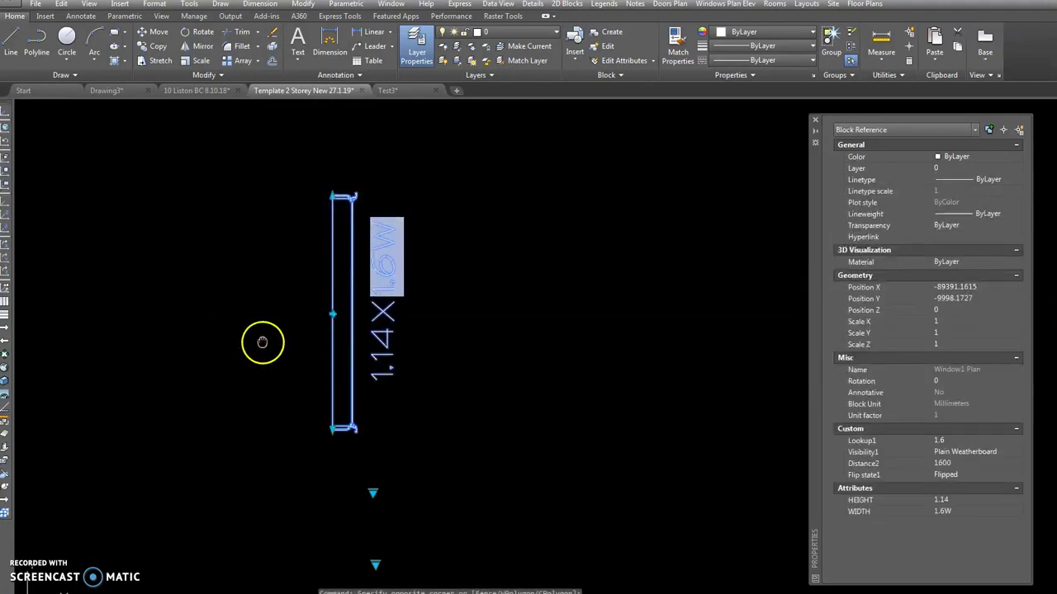
middle_click_drag(259, 342, 259, 310)
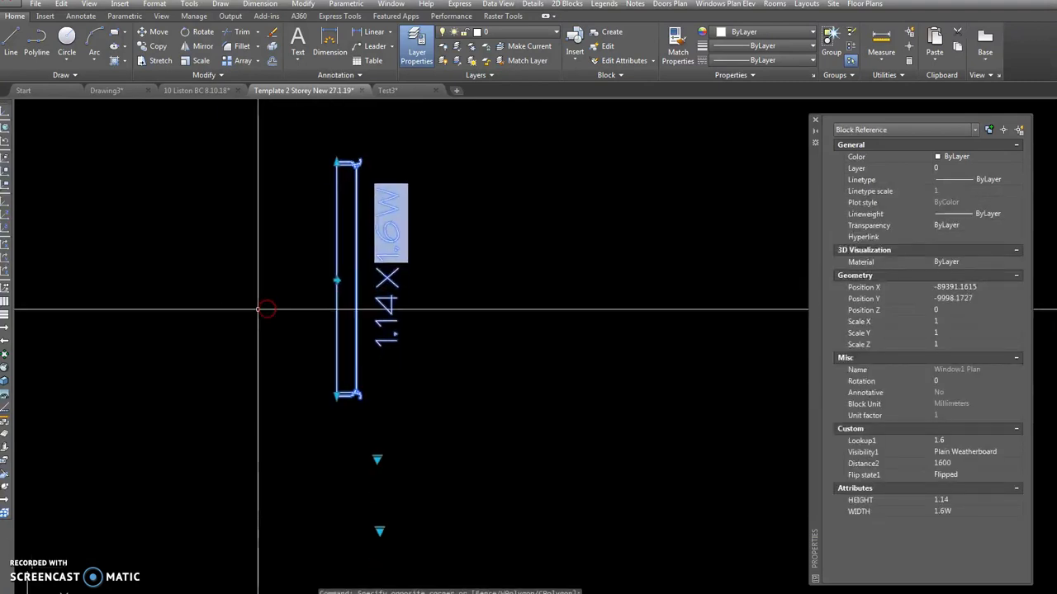
left_click(377, 460)
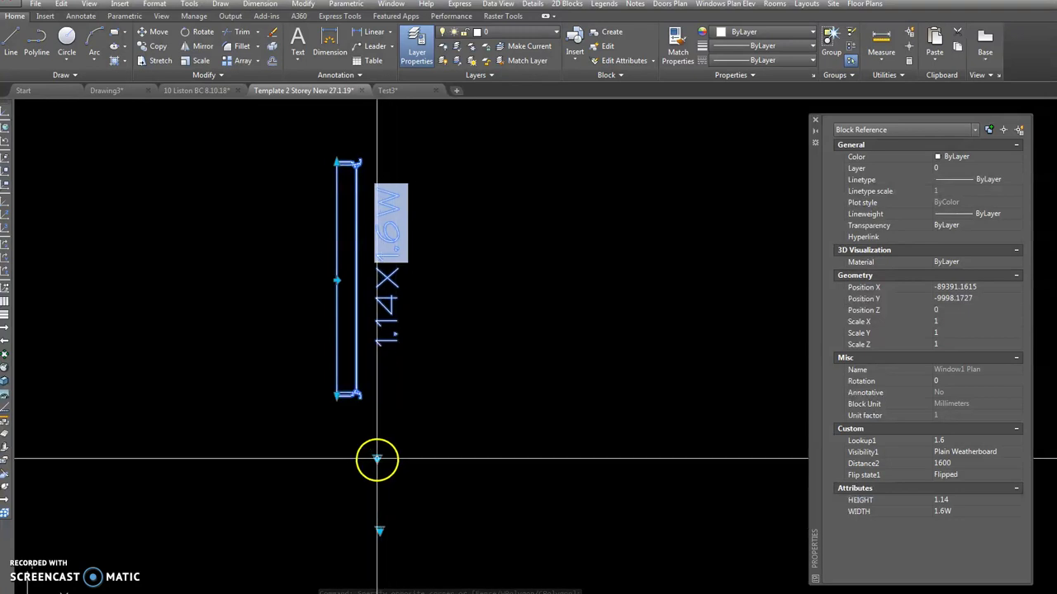
left_click(378, 460)
left_click(377, 460)
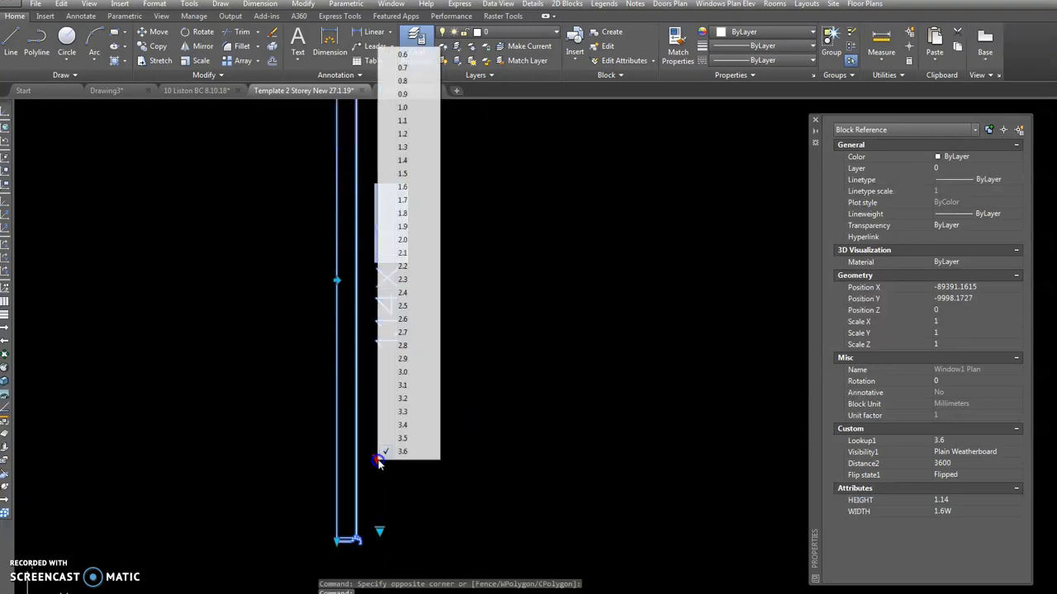
left_click(388, 148)
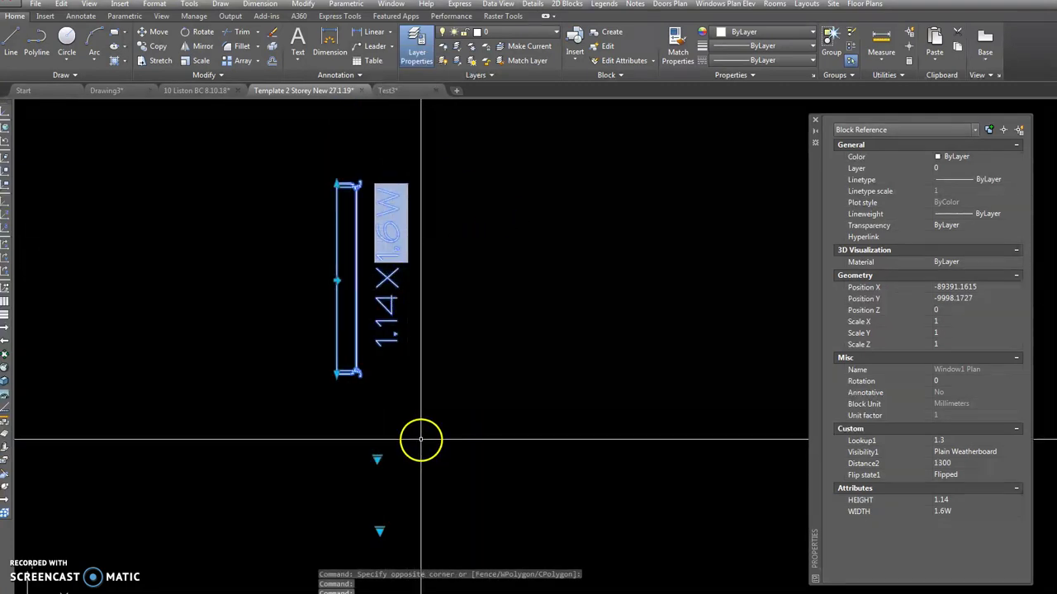
type("re")
key("Return")
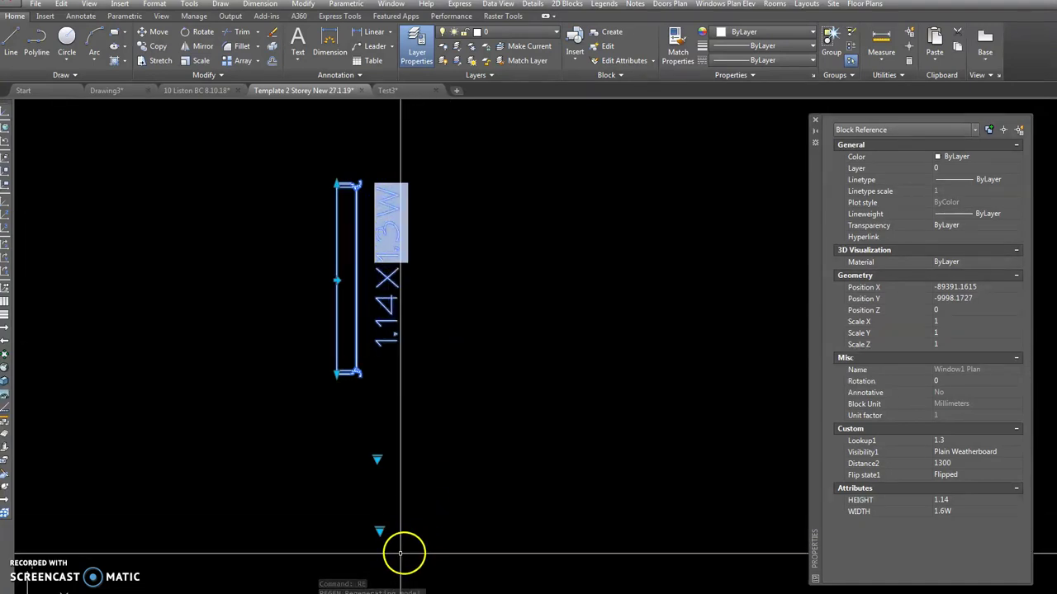
Step: Switch the window to Plain Brick visibility and set its flip state to Not flipped
left_click(379, 530)
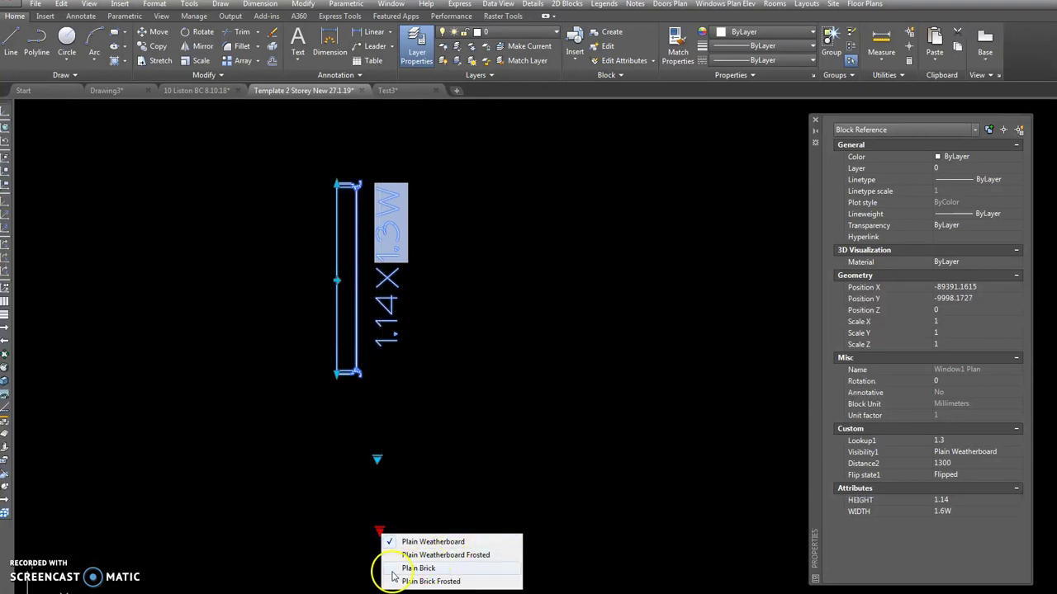
left_click(417, 568)
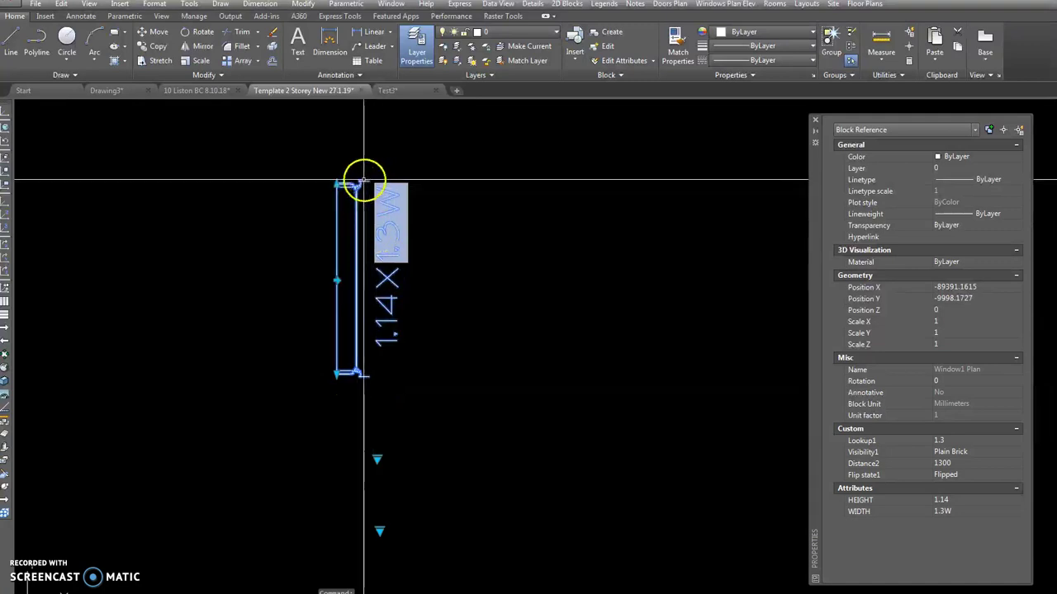
left_click(337, 280)
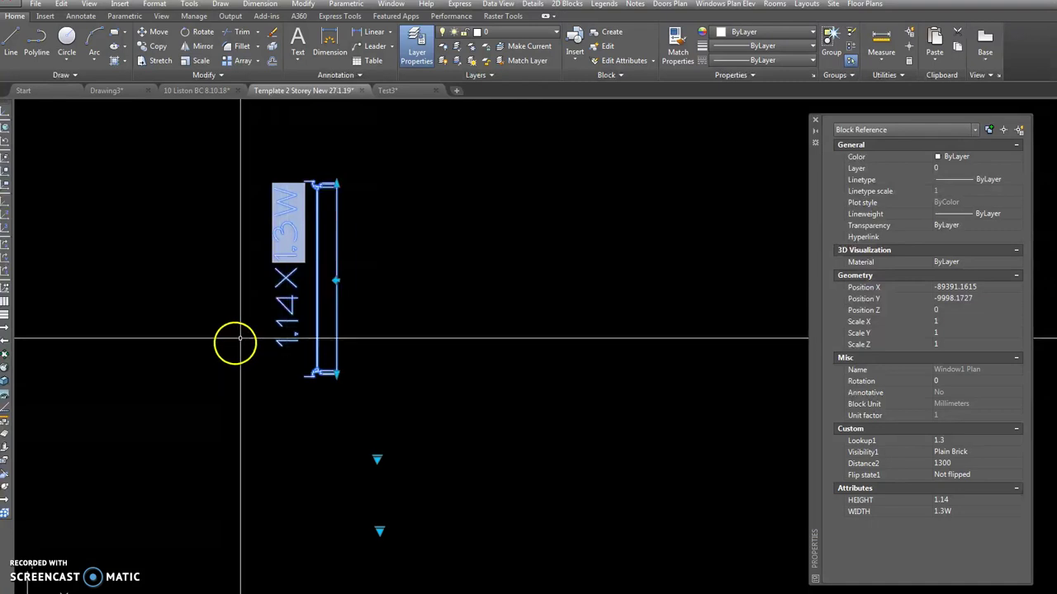
Step: In the Test3 drawing, crossing-select the window's 14 objects, then cancel the selection
left_click(389, 91)
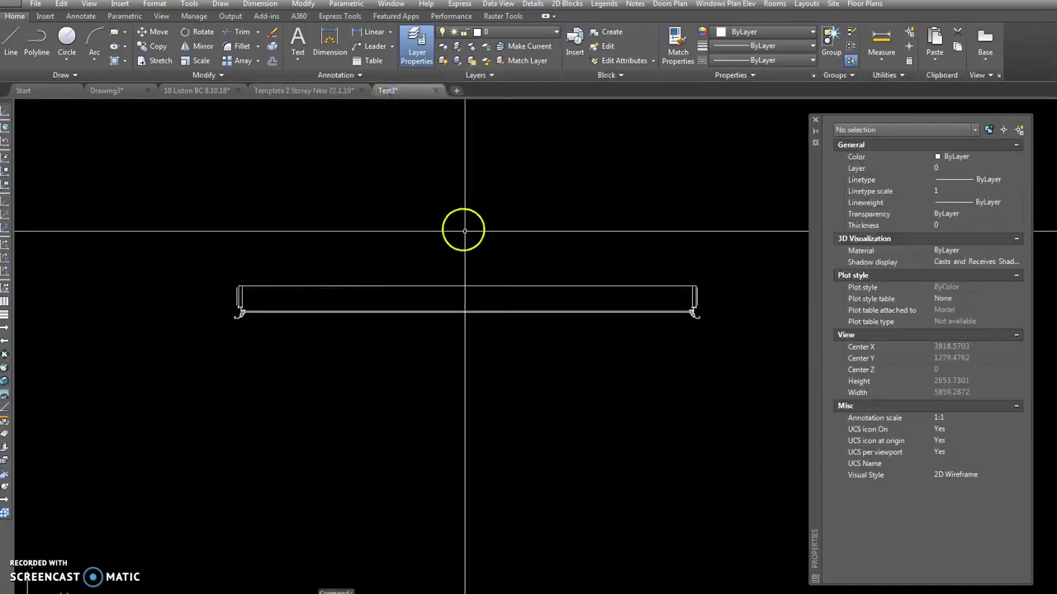
middle_click_drag(544, 240, 471, 237)
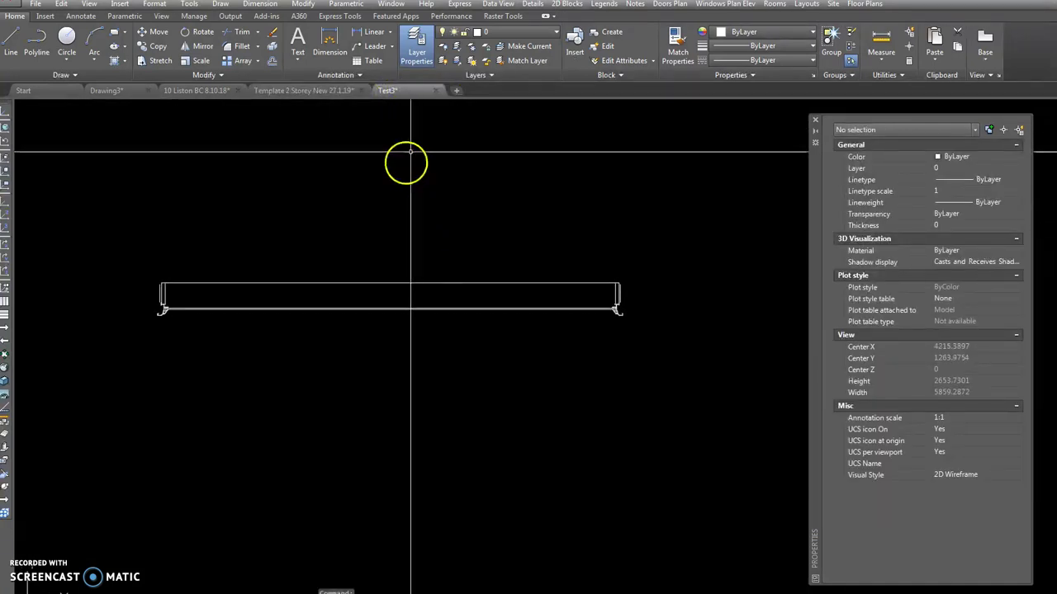
mouse_move(420, 94)
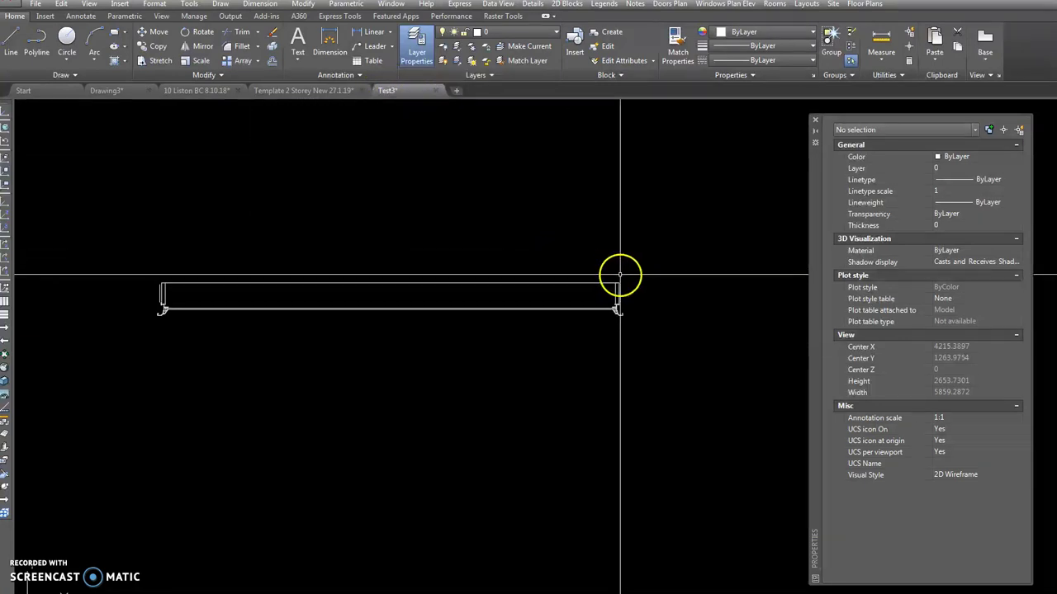
left_click(649, 260)
left_click(112, 345)
left_click(76, 359)
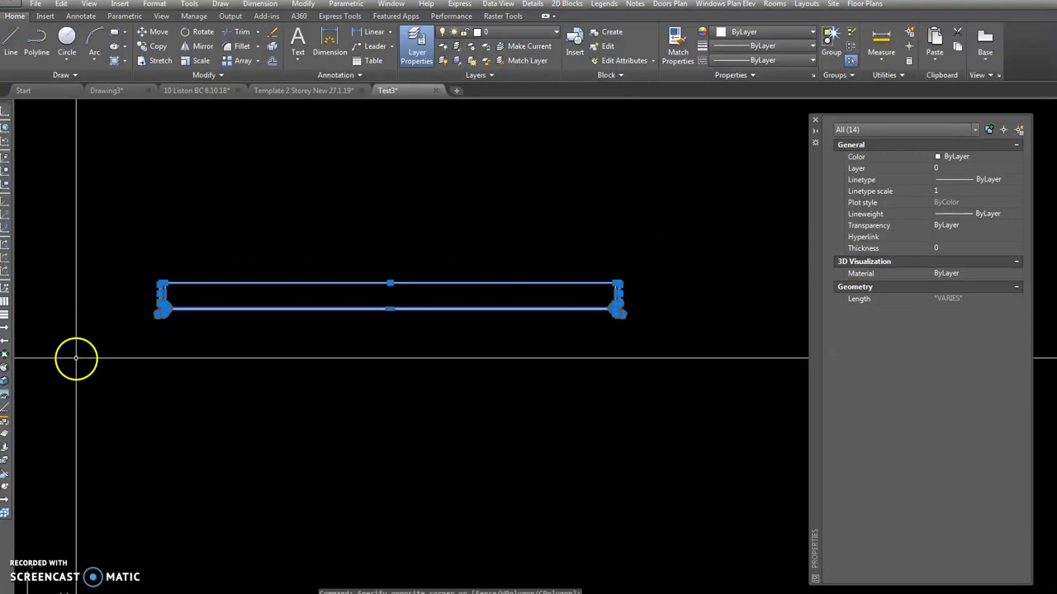
key("Escape")
key("Escape")
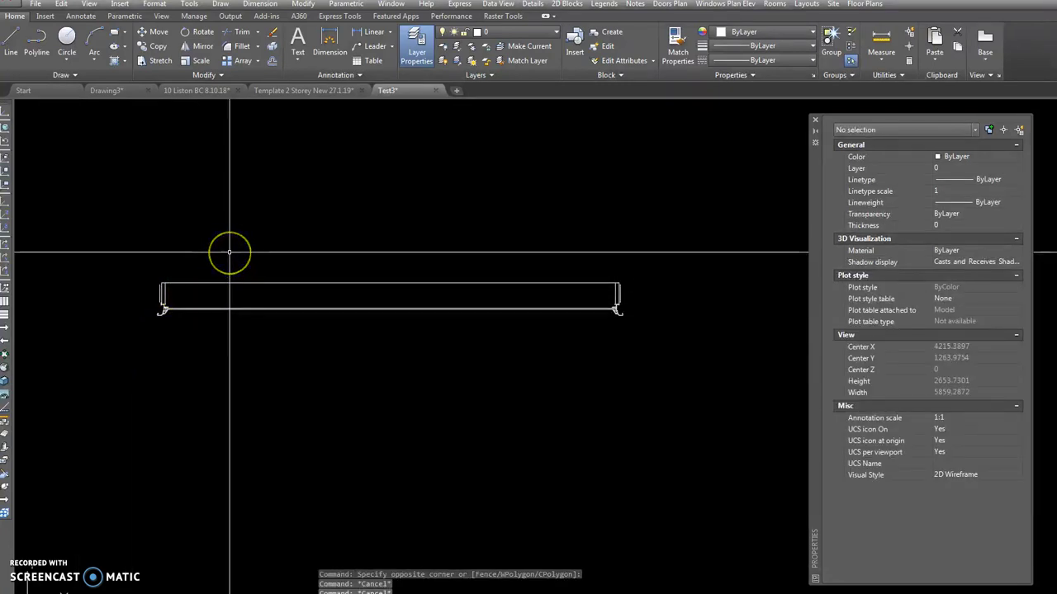
Step: Start a new block definition named test with the B command
left_click(319, 229)
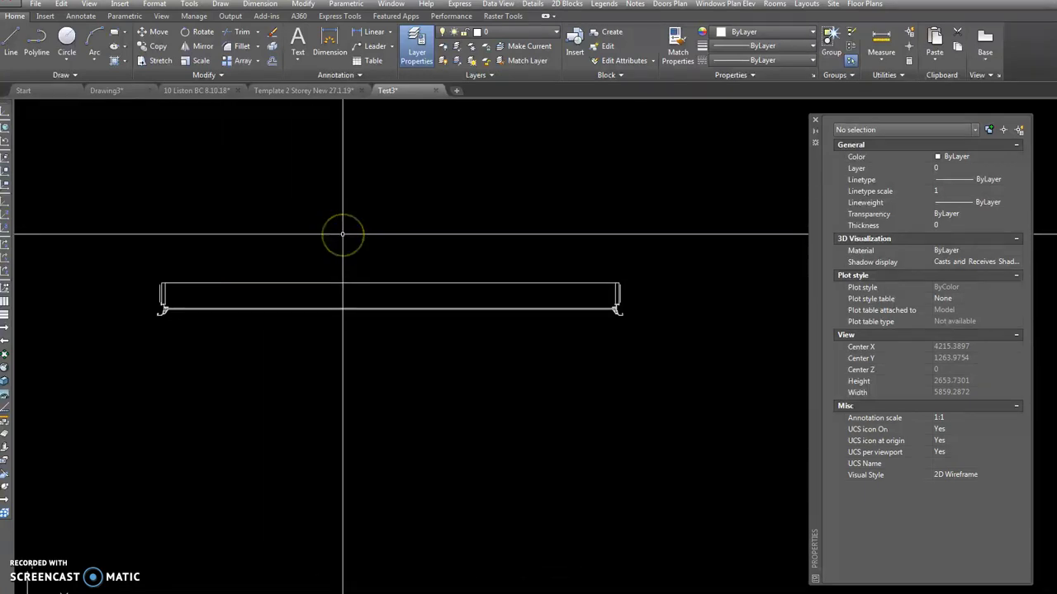
mouse_move(121, 346)
left_mouse_down()
mouse_move(520, 275)
mouse_move(370, 330)
left_mouse_up()
key("Escape")
key("Escape")
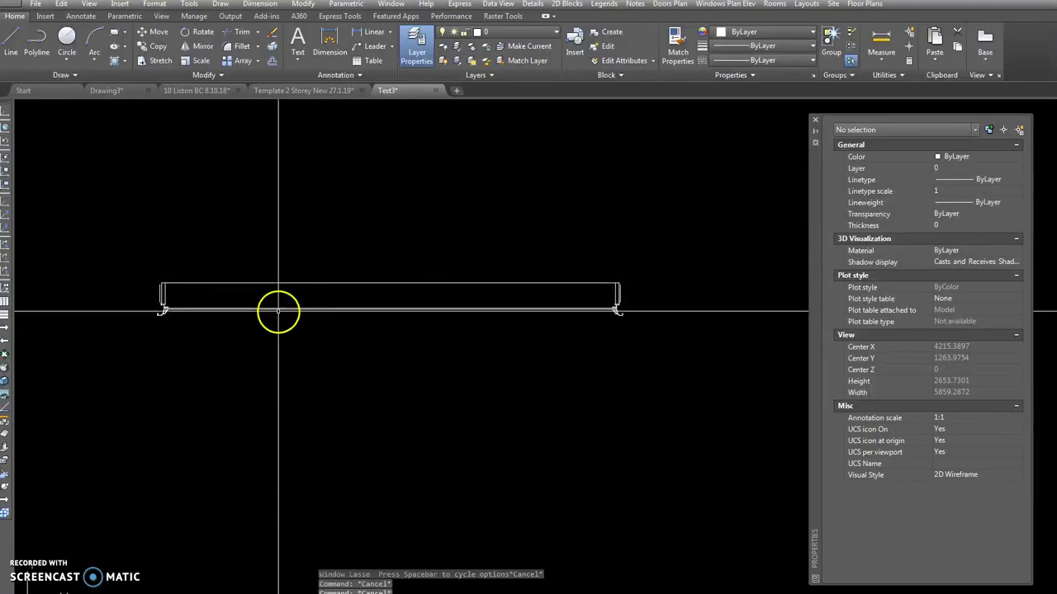
type("b")
key("Return")
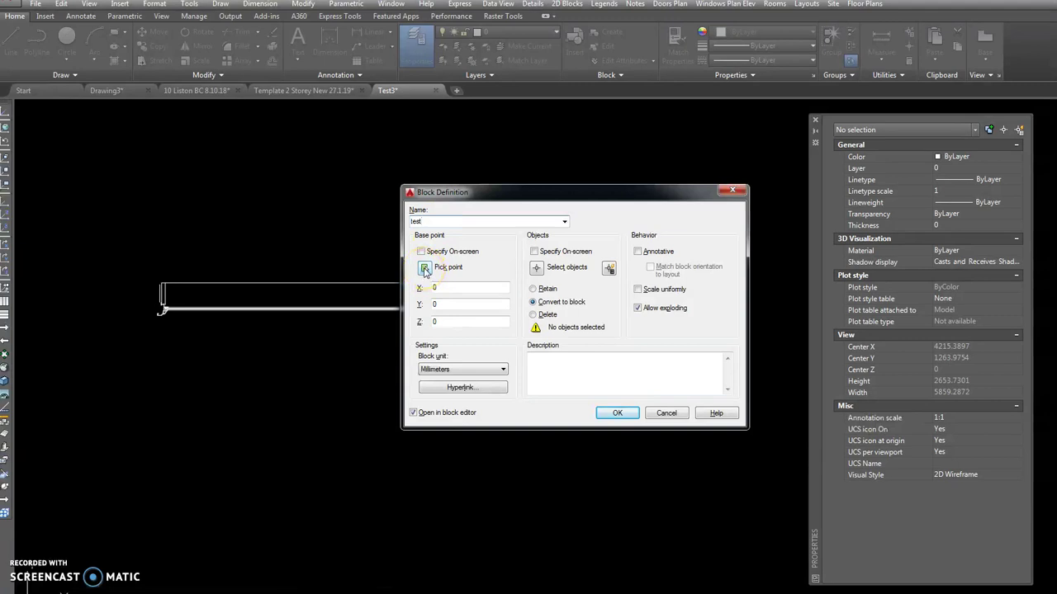
Step: Pick the block base point midway between the window's two ends using Mid Between 2 Points
left_click(425, 268)
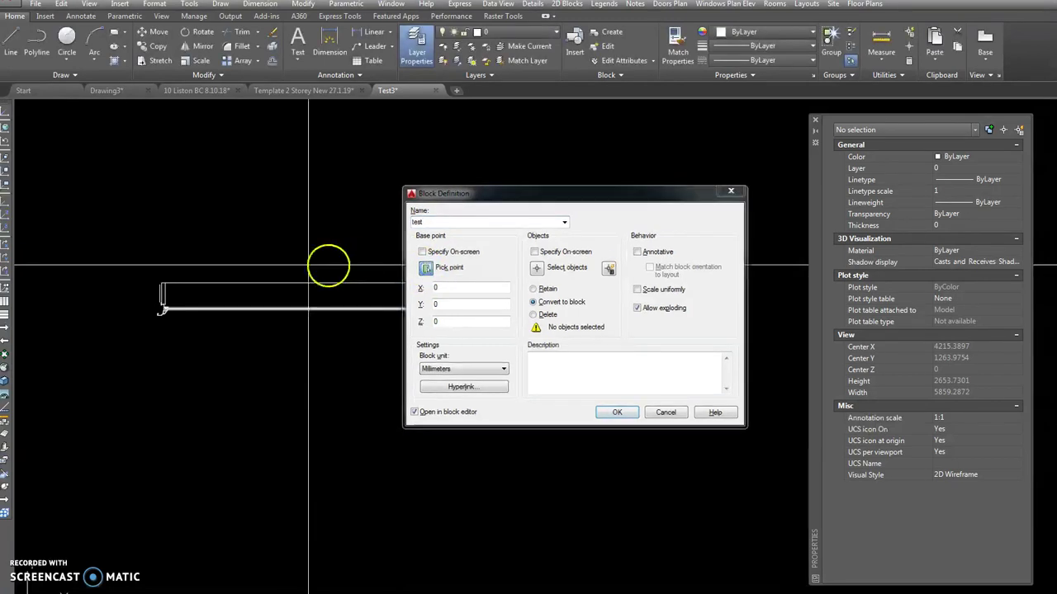
right_click(258, 210, "shift")
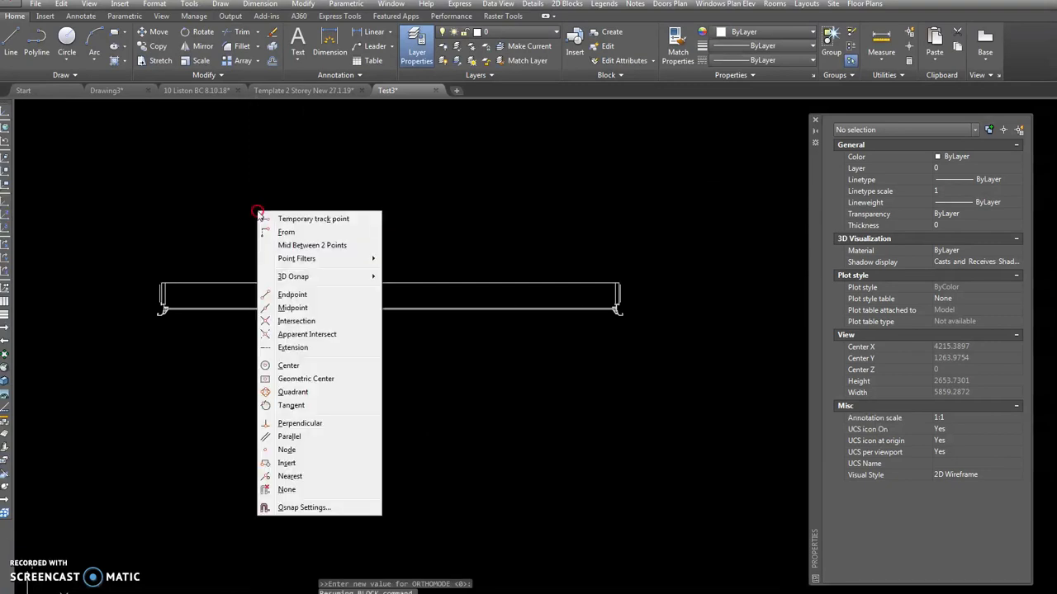
left_click(310, 246)
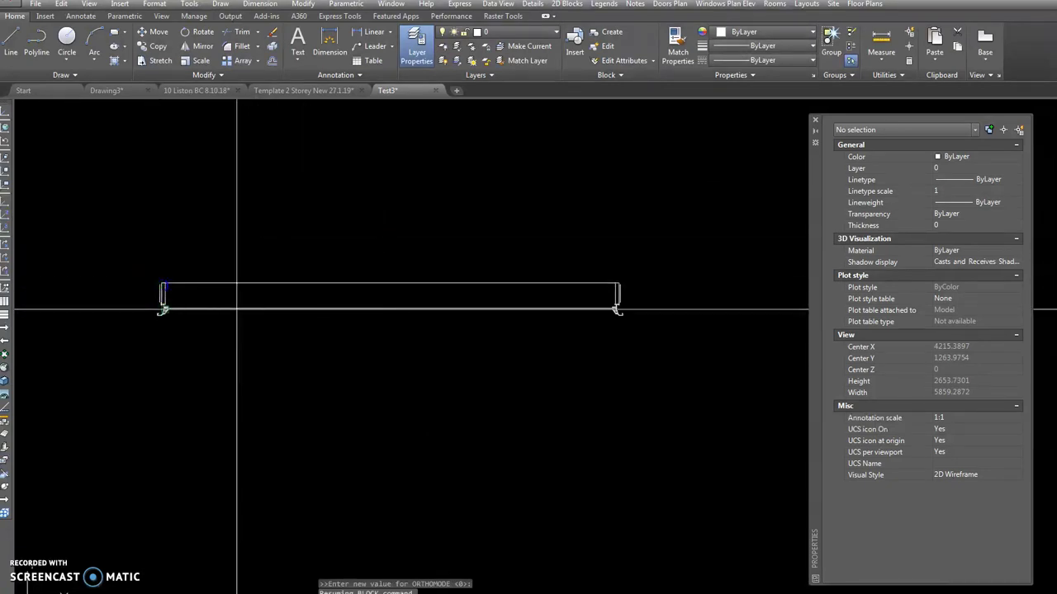
left_click(619, 302)
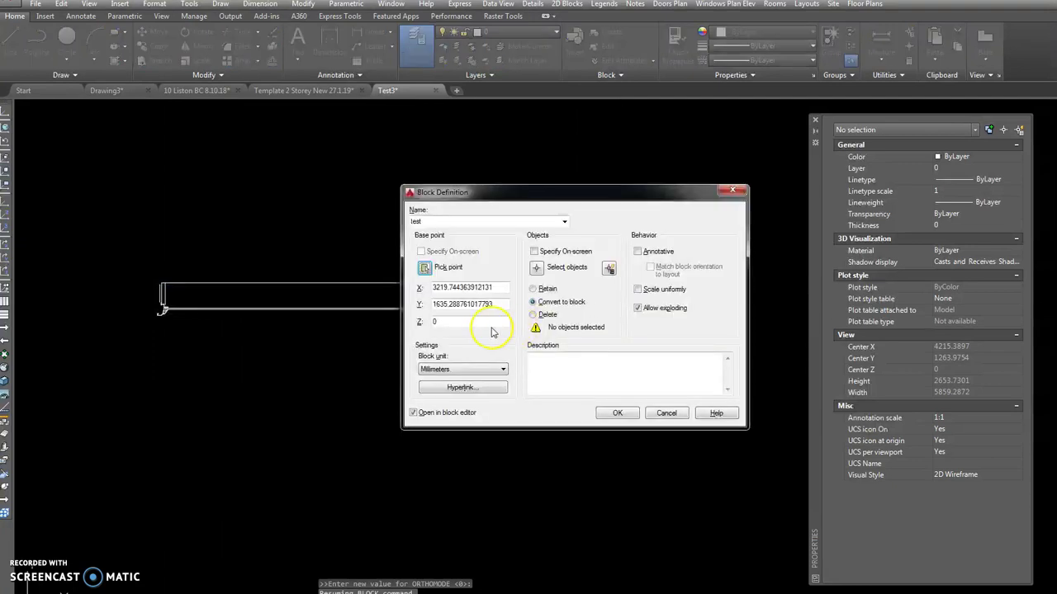
Step: Crossing-select all 14 window objects for the test block
left_click(536, 270)
left_click(649, 243)
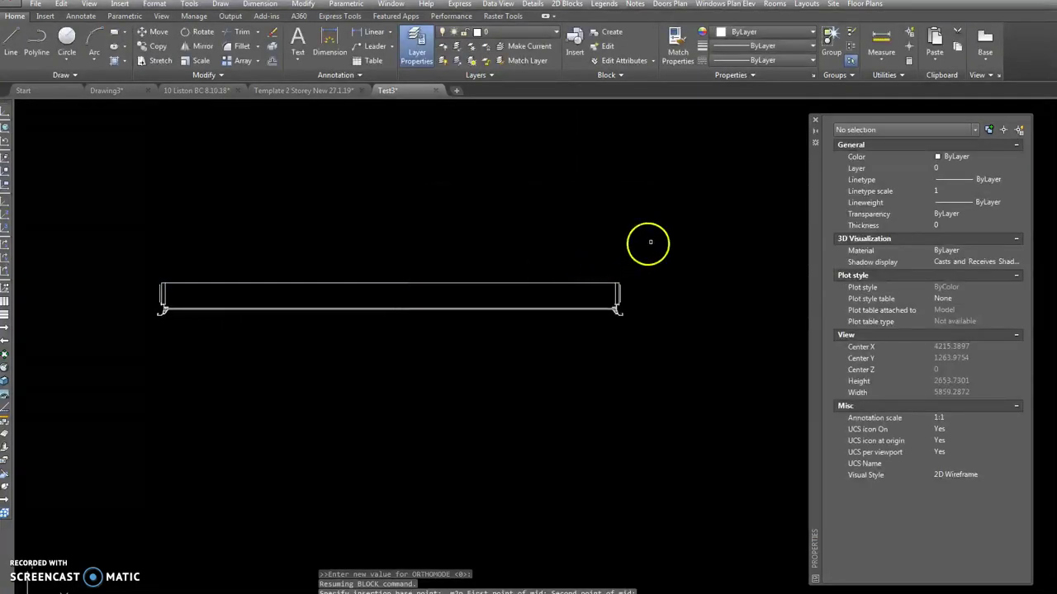
left_click(283, 347)
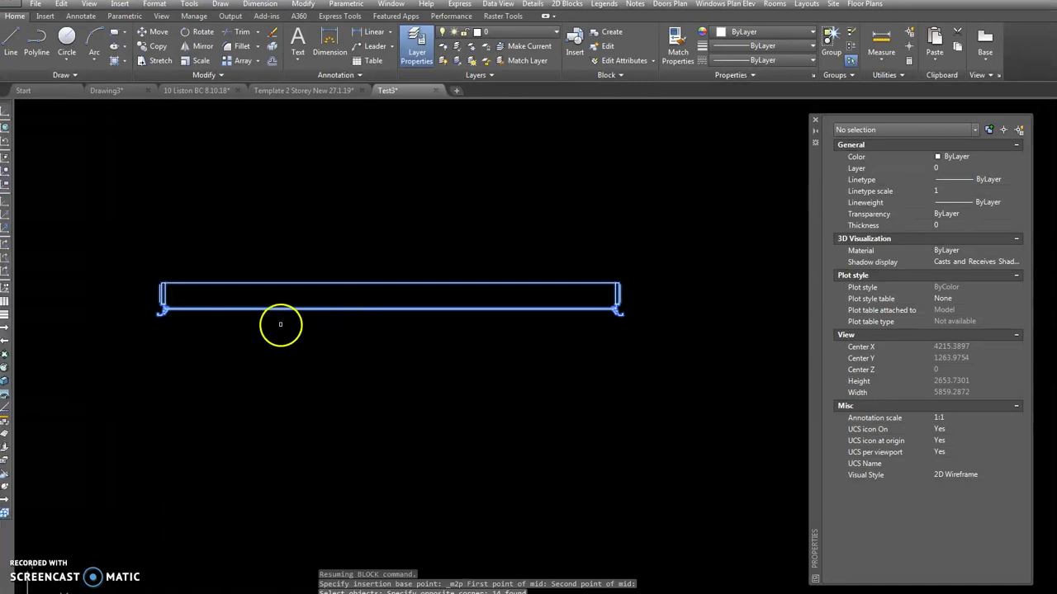
key("Return")
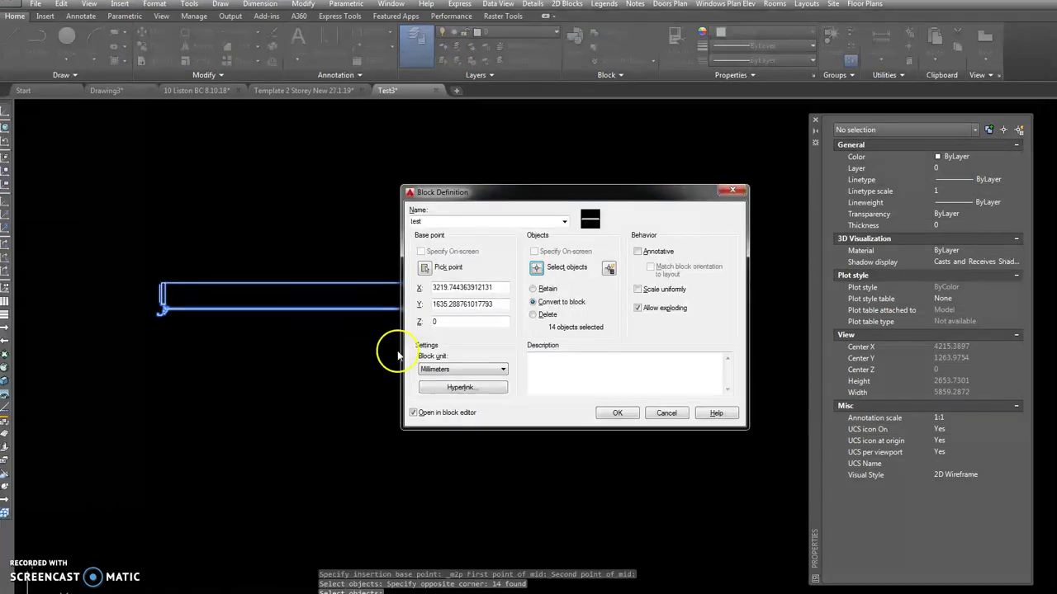
Step: Create the test block and frame the entire window geometry in the Block Editor
left_click(615, 414)
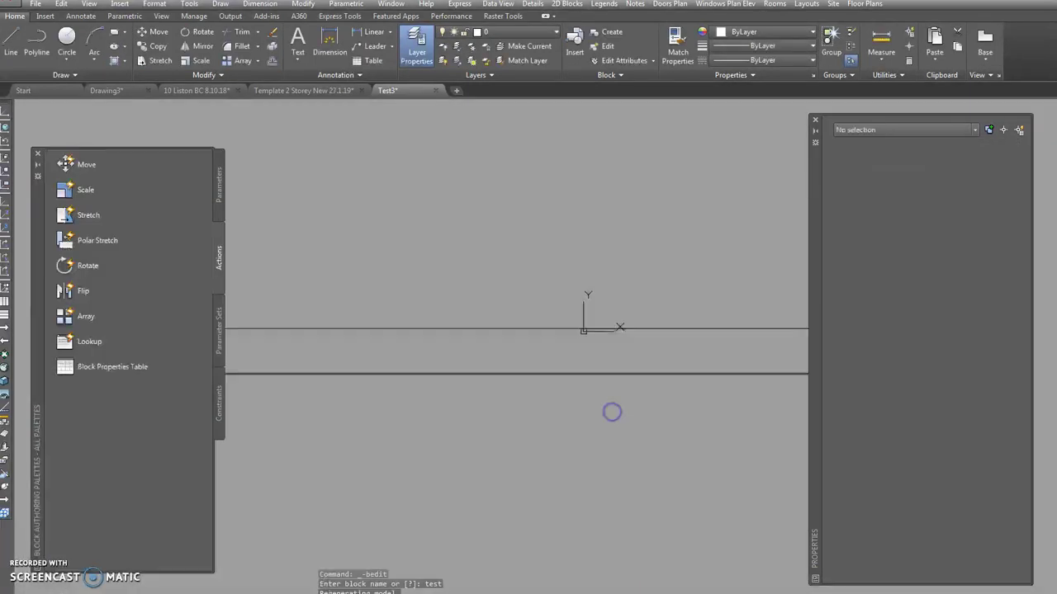
scroll(512, 338, "down", 3)
mouse_move(509, 331)
middle_mouse_down()
mouse_move(487, 289)
mouse_move(439, 250)
middle_mouse_up()
scroll(486, 289, "down", 3)
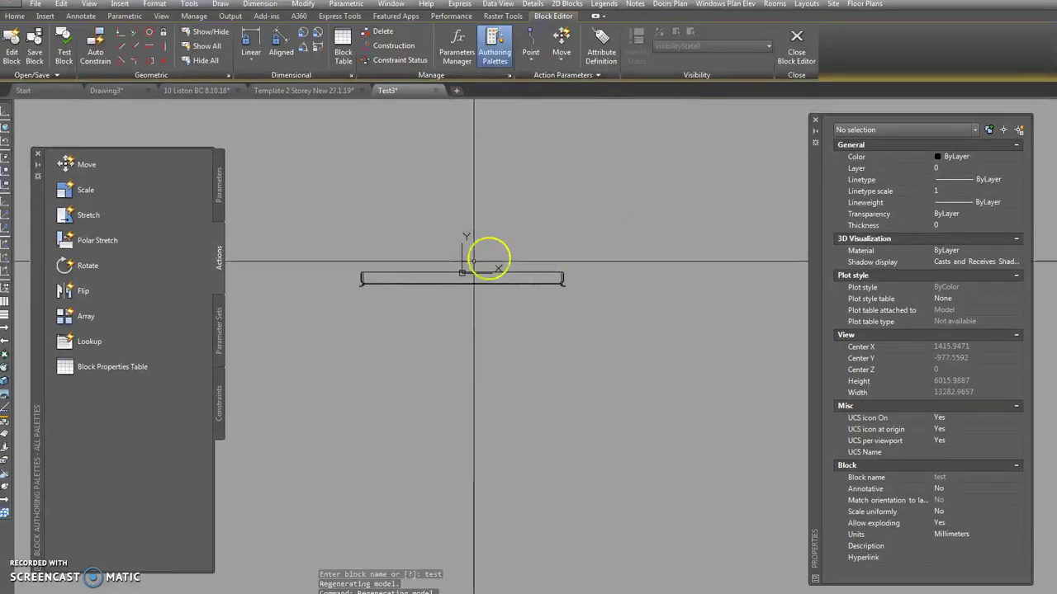
scroll(453, 280, "up", 3)
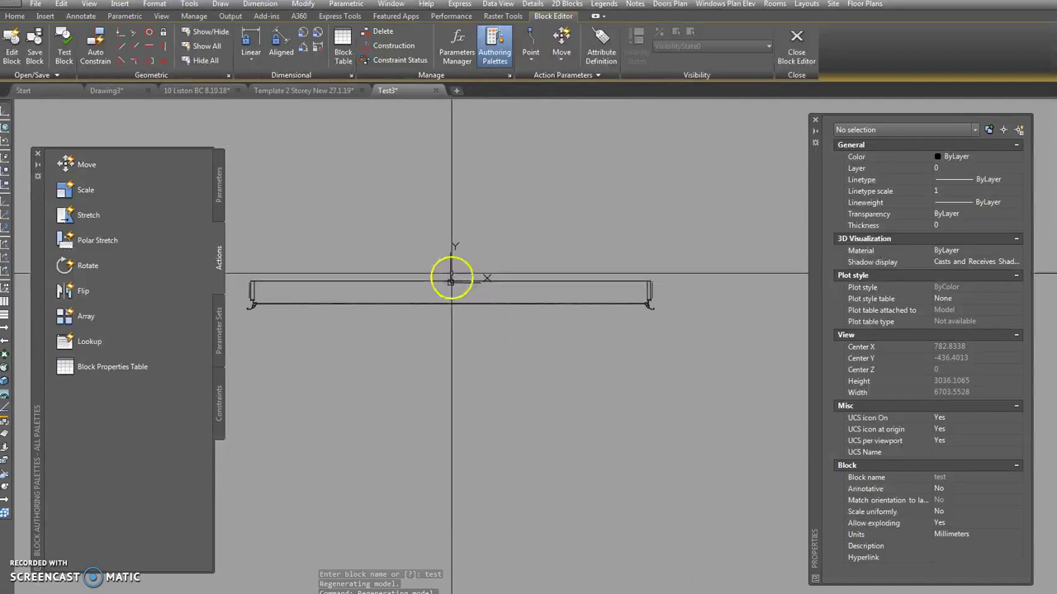
scroll(450, 282, "up", 3)
scroll(450, 281, "down", 3)
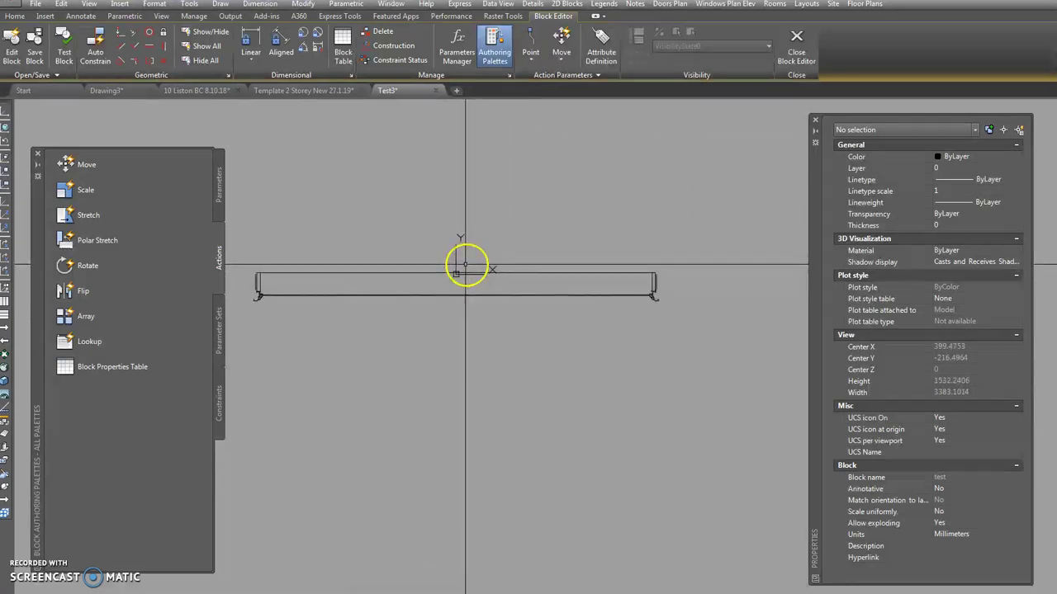
scroll(656, 275, "up", 5)
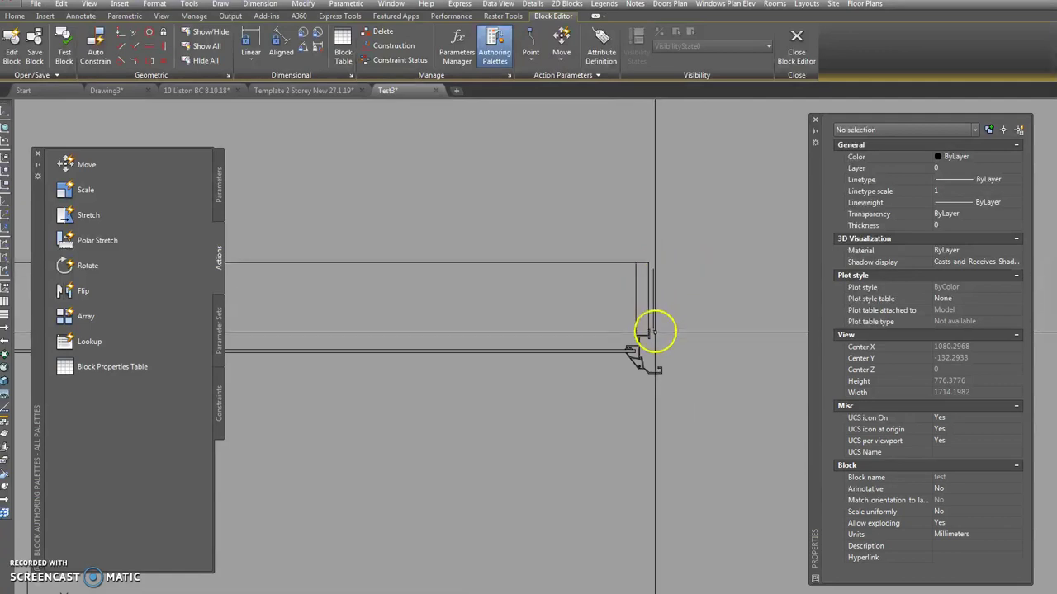
middle_click_drag(719, 325, 750, 325)
scroll(672, 318, "down", 2)
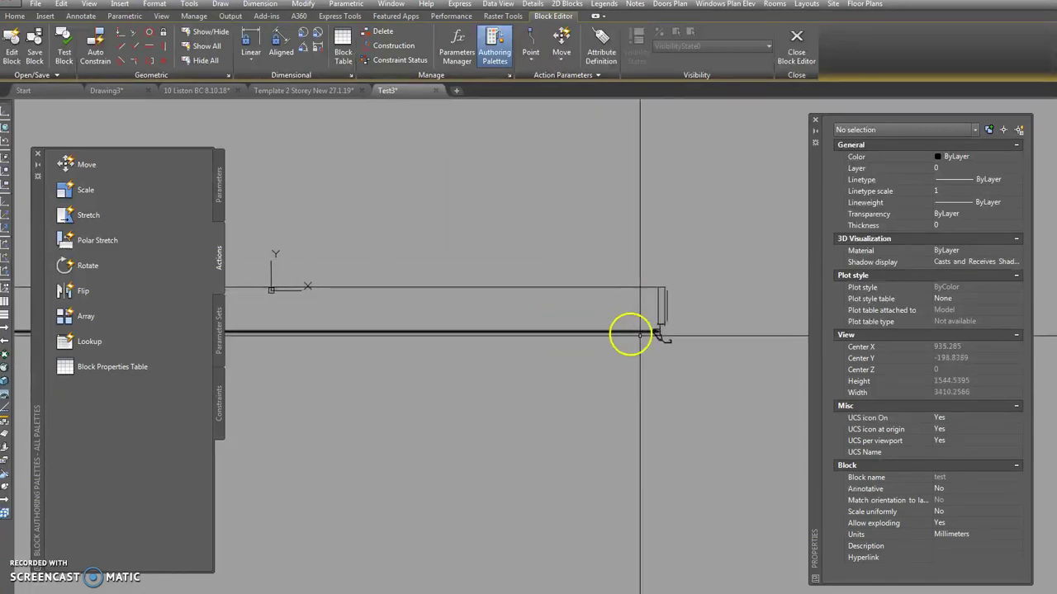
scroll(640, 333, "up", 2)
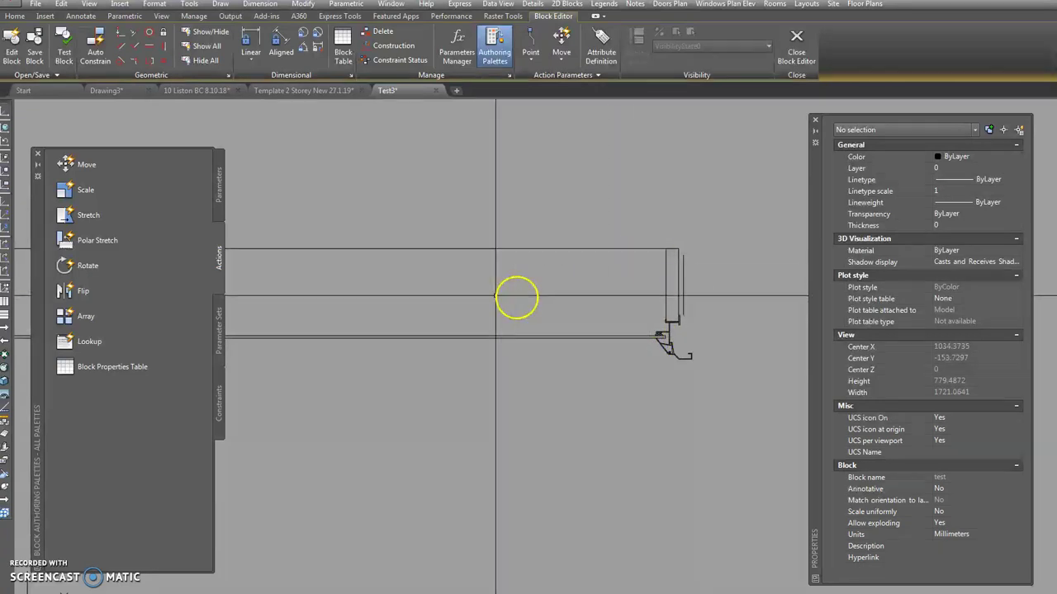
scroll(516, 298, "down", 3)
mouse_move(448, 299)
middle_mouse_down()
mouse_move(495, 300)
mouse_move(441, 286)
middle_mouse_up()
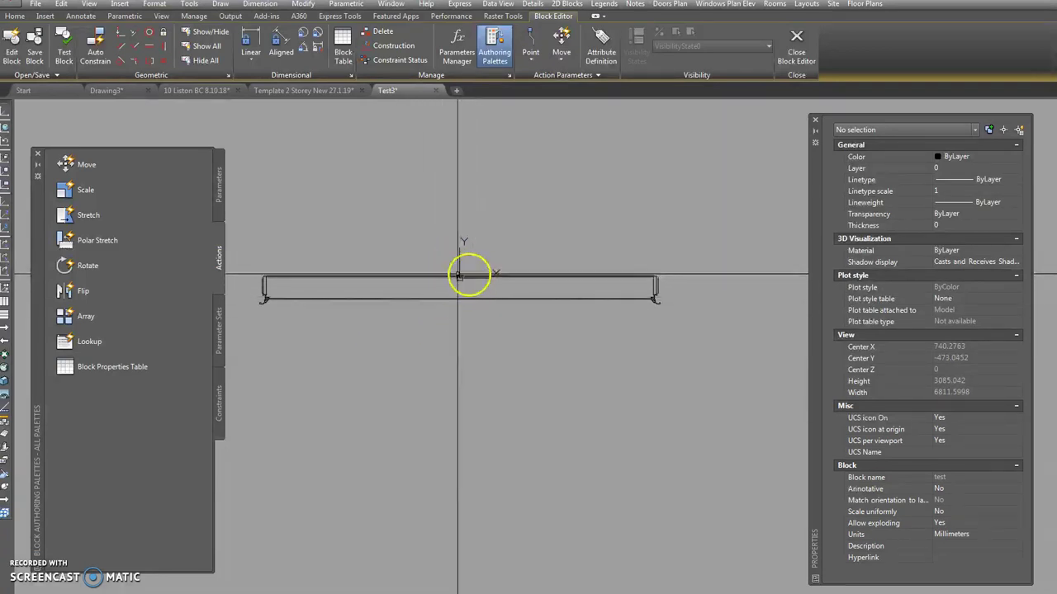
Step: Add a linear Distance1 parameter from the window's right corner to its left end
left_click(218, 190)
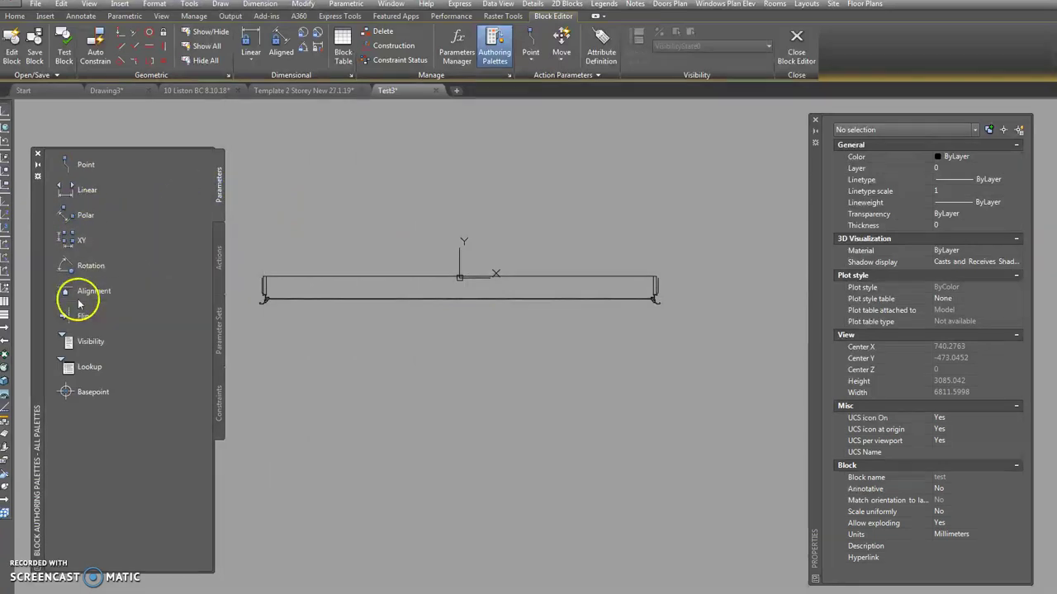
left_click(66, 190)
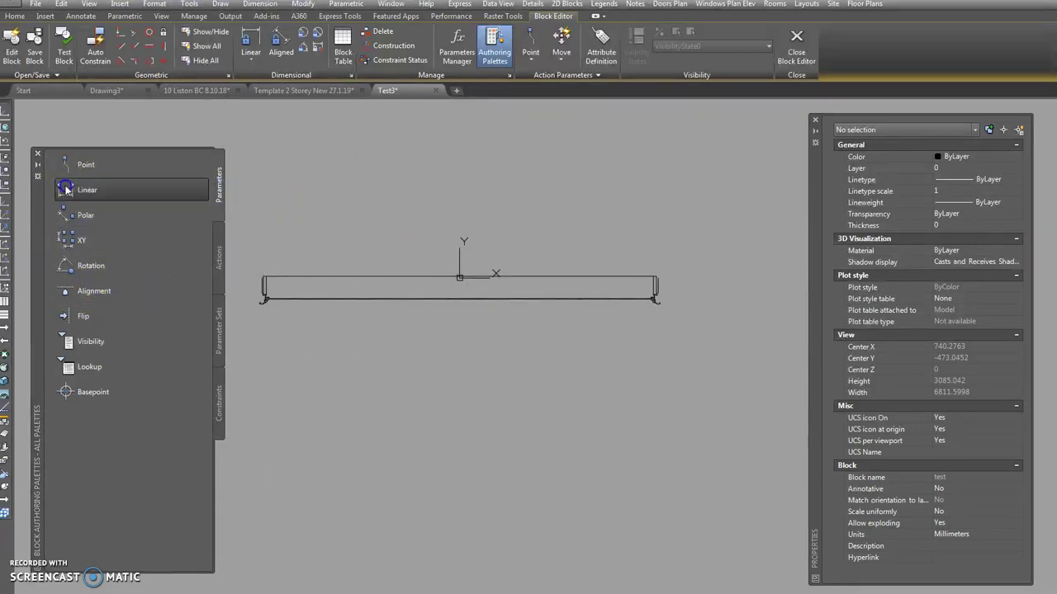
scroll(272, 235, "up", 6)
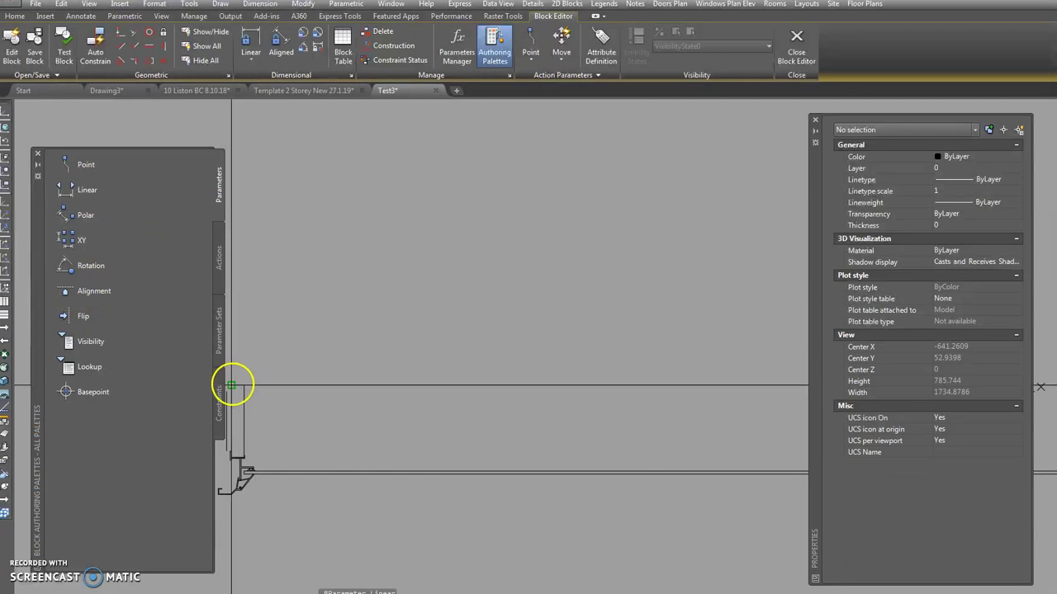
scroll(358, 278, "down", 5)
scroll(632, 250, "up", 5)
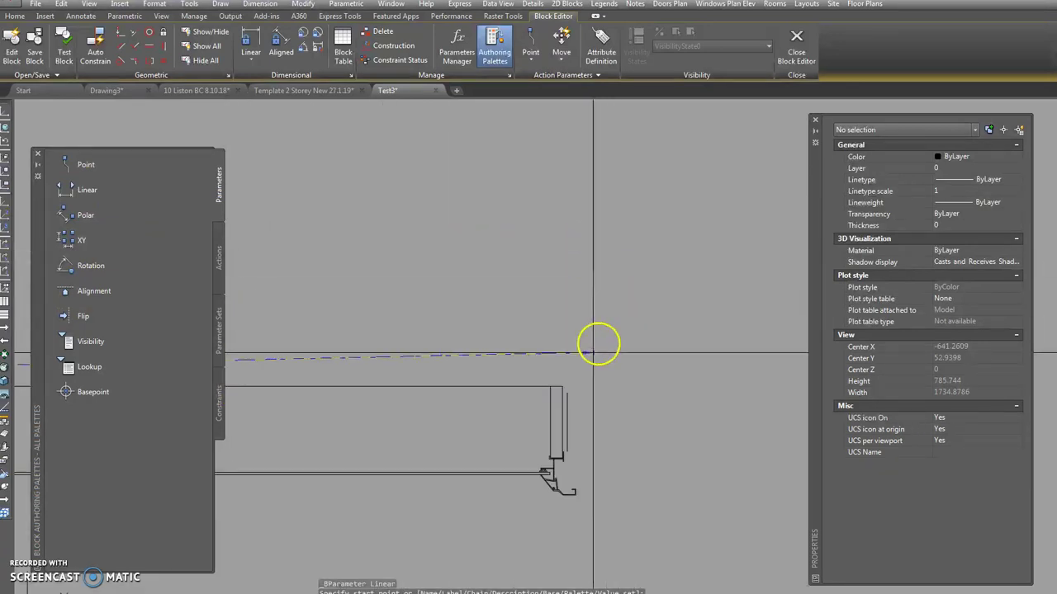
left_click(557, 385)
scroll(555, 363, "down", 5)
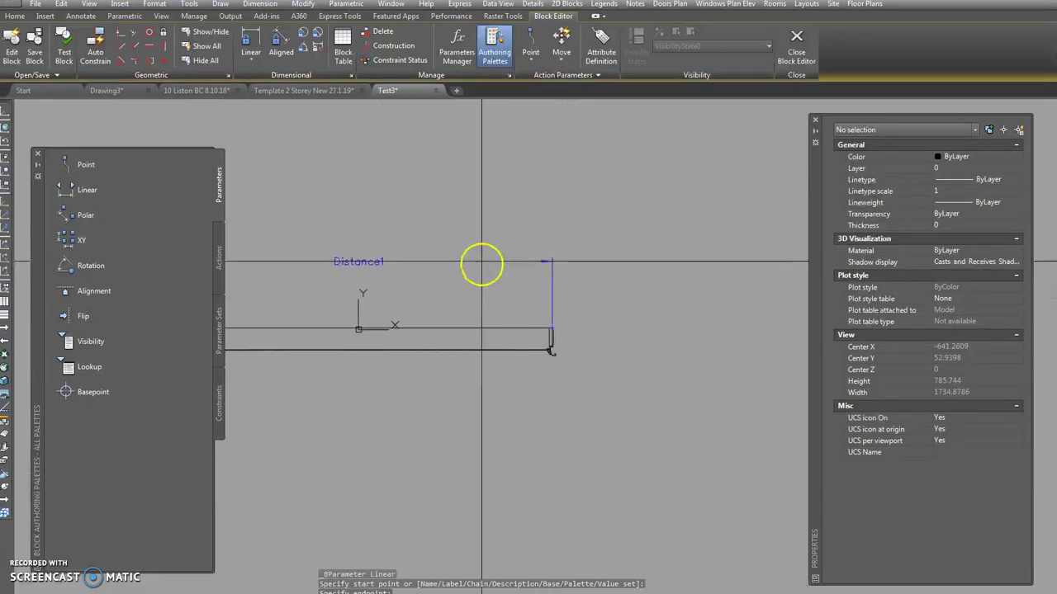
scroll(592, 262, "down", 5)
left_click(460, 287)
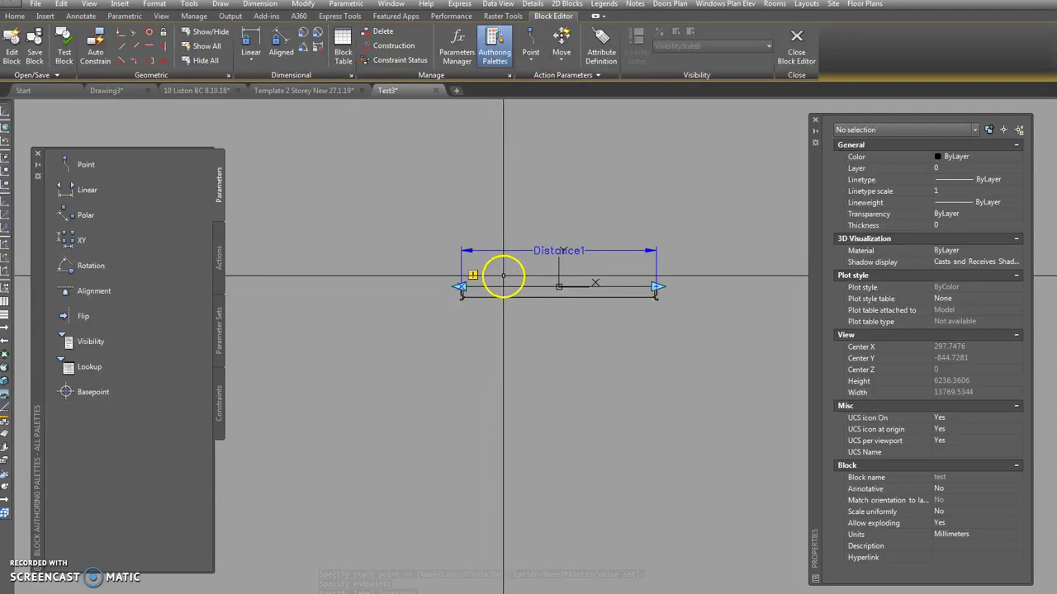
Step: Select Distance1 to show its 2356.0608 distance and Midpoint base location in Properties
left_click(218, 245)
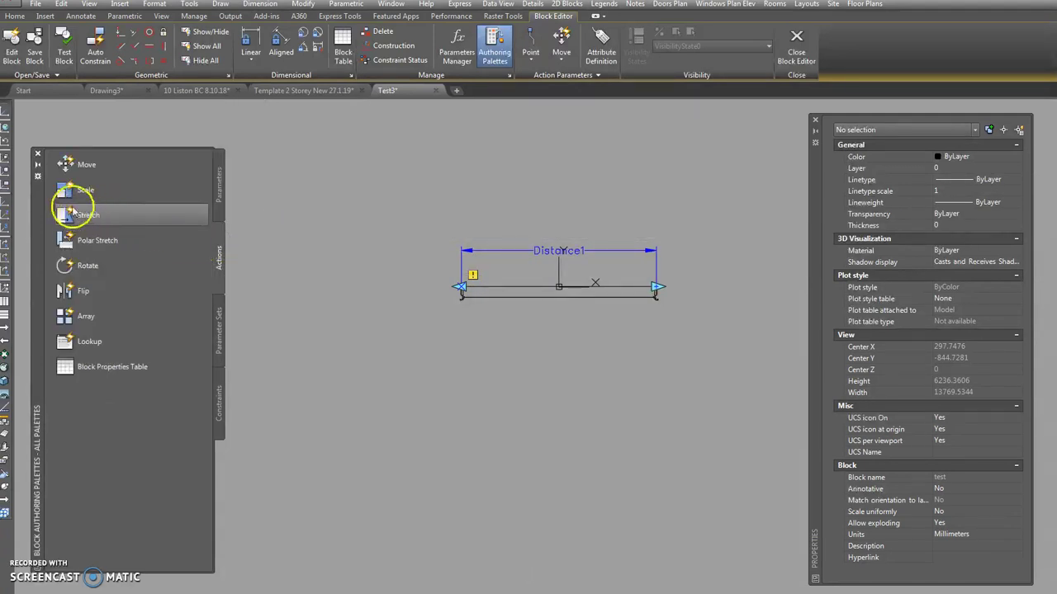
left_click(61, 216)
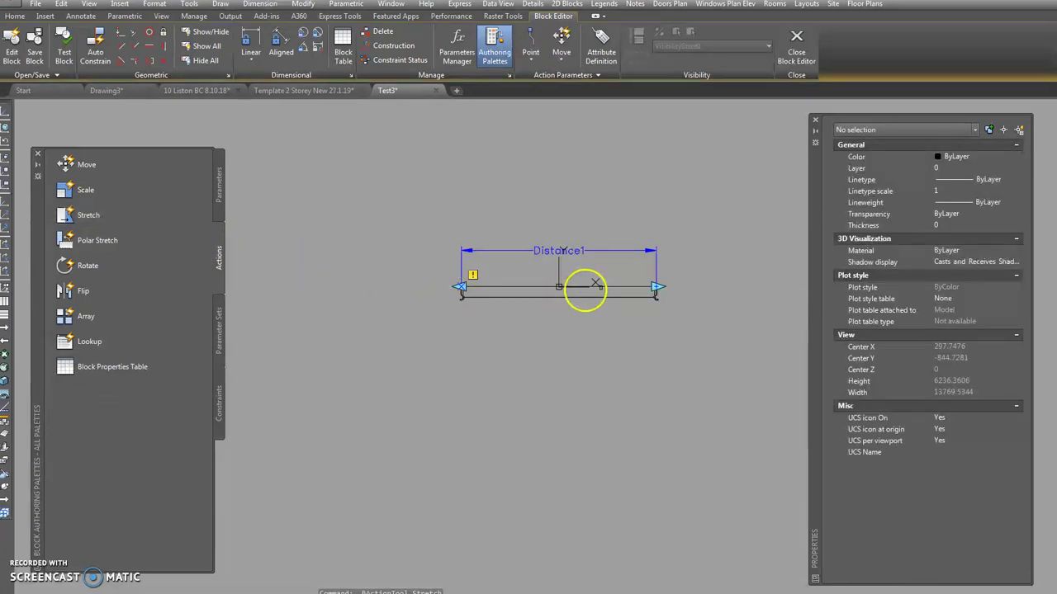
scroll(660, 281, "up", 5)
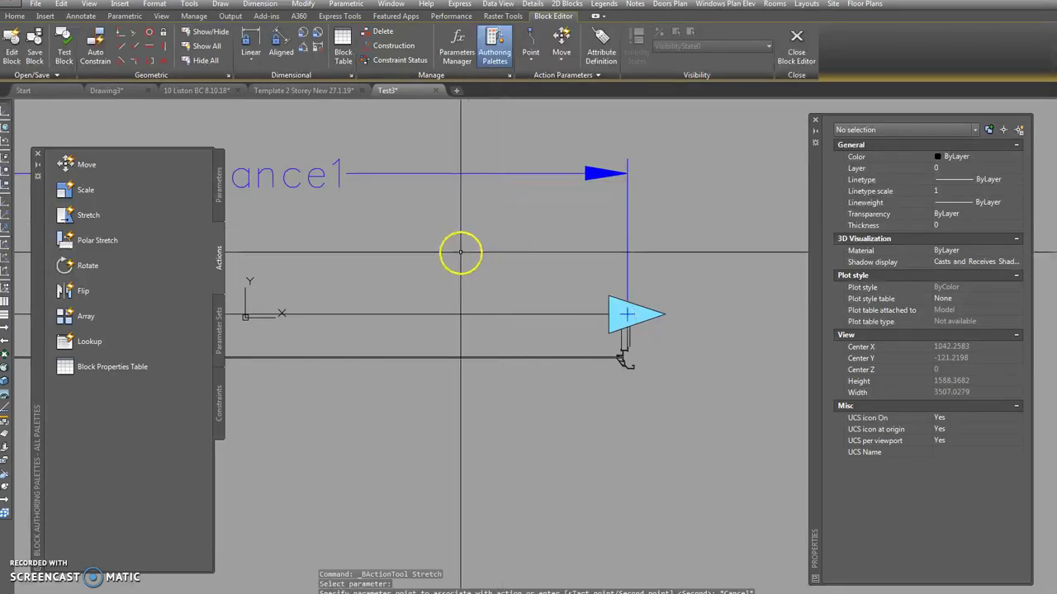
middle_click_drag(457, 253, 581, 249)
scroll(581, 249, "down", 3)
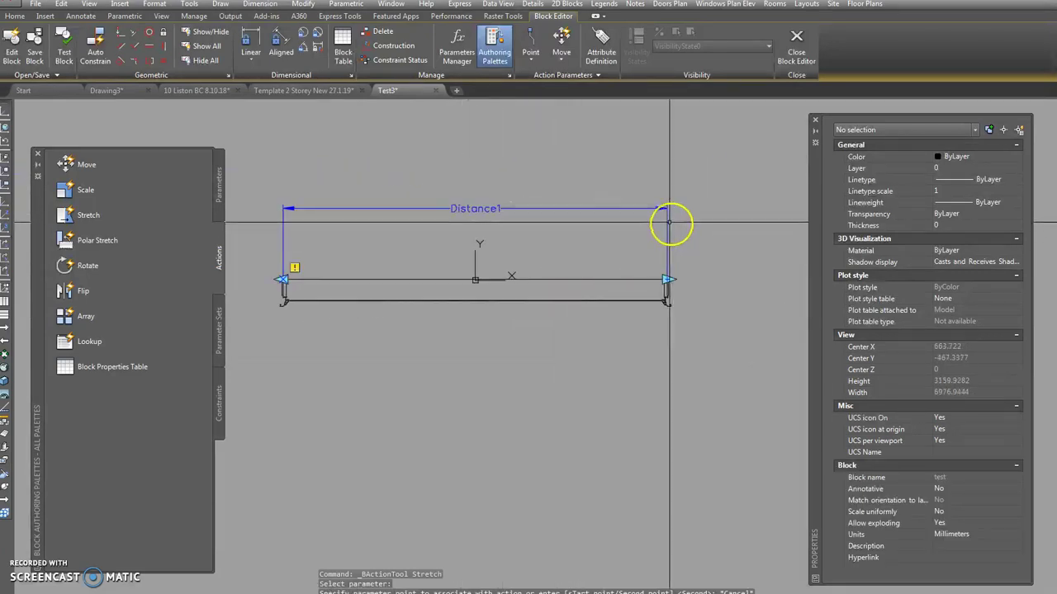
left_click(635, 208)
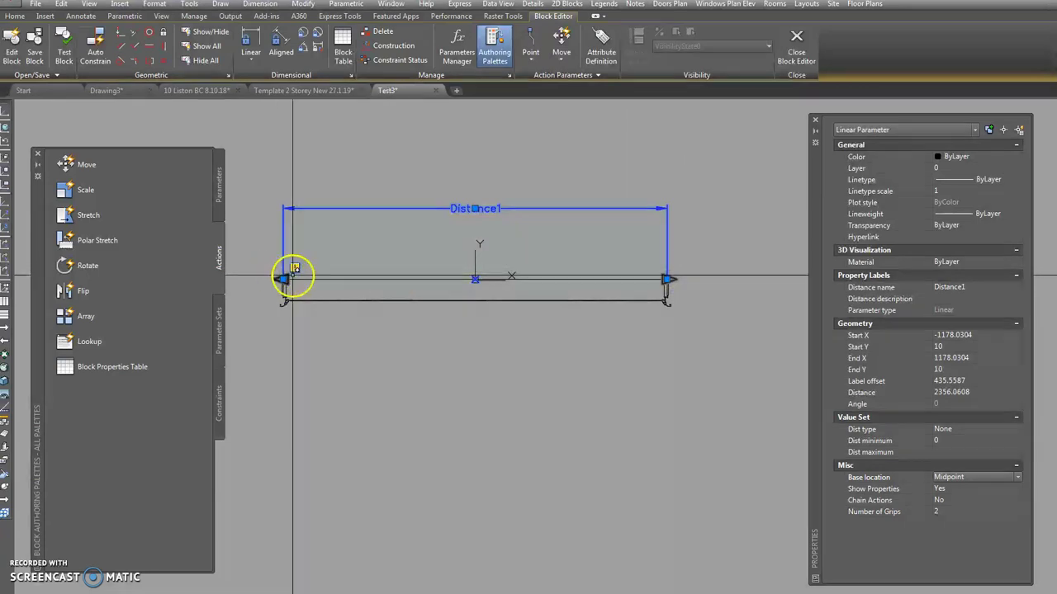
Step: Add a Stretch action on Distance1's right end, framing and selecting the right-end geometry
left_click(62, 215)
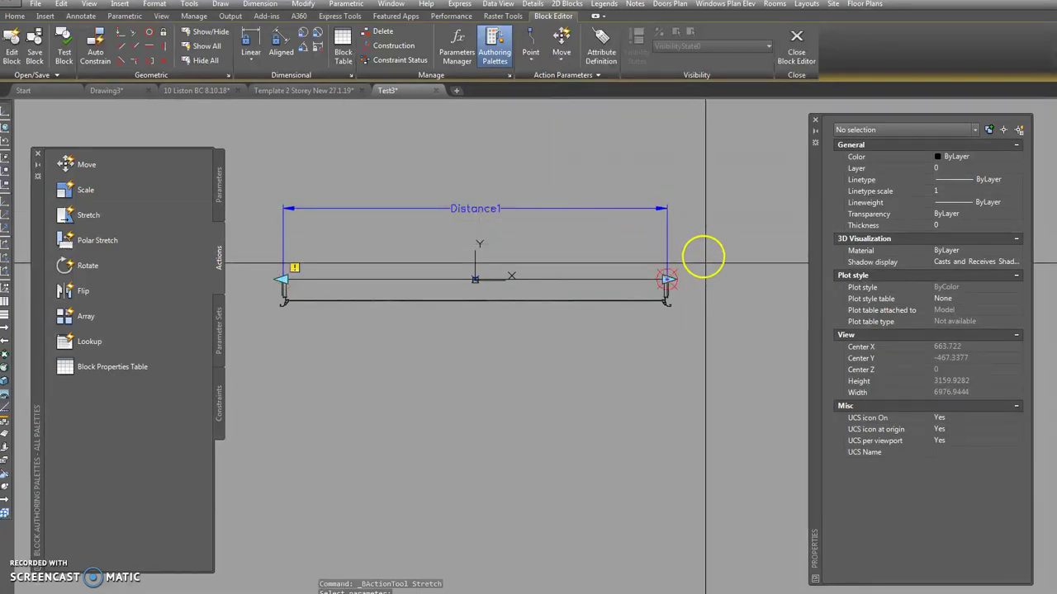
scroll(680, 275, "up", 3)
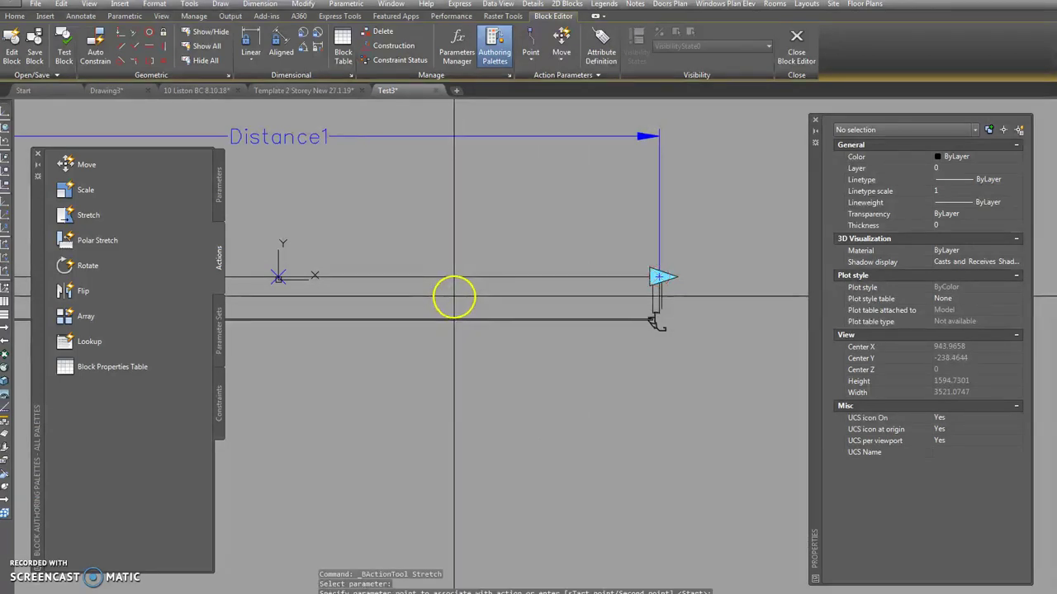
left_click(474, 264)
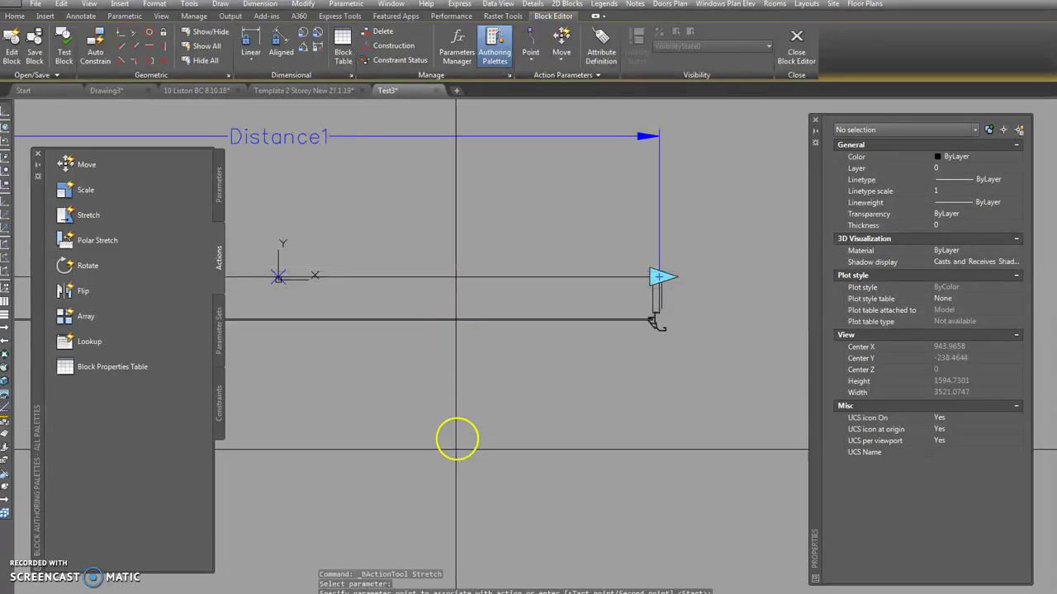
key("Return")
left_click(700, 232)
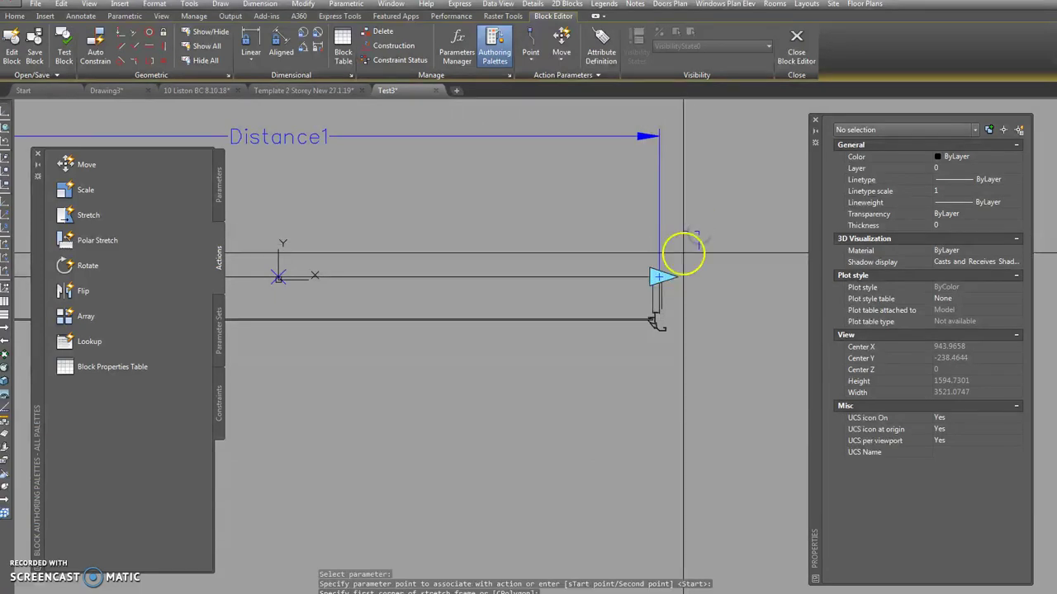
left_click(608, 359)
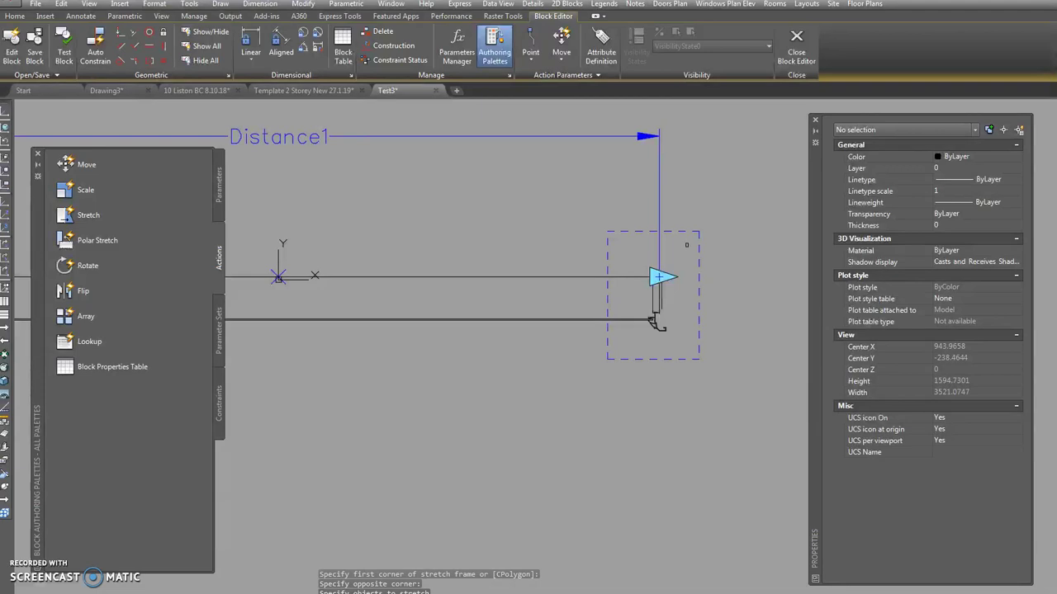
mouse_move(688, 248)
left_mouse_down()
mouse_move(678, 351)
mouse_move(623, 343)
mouse_move(624, 251)
left_mouse_up()
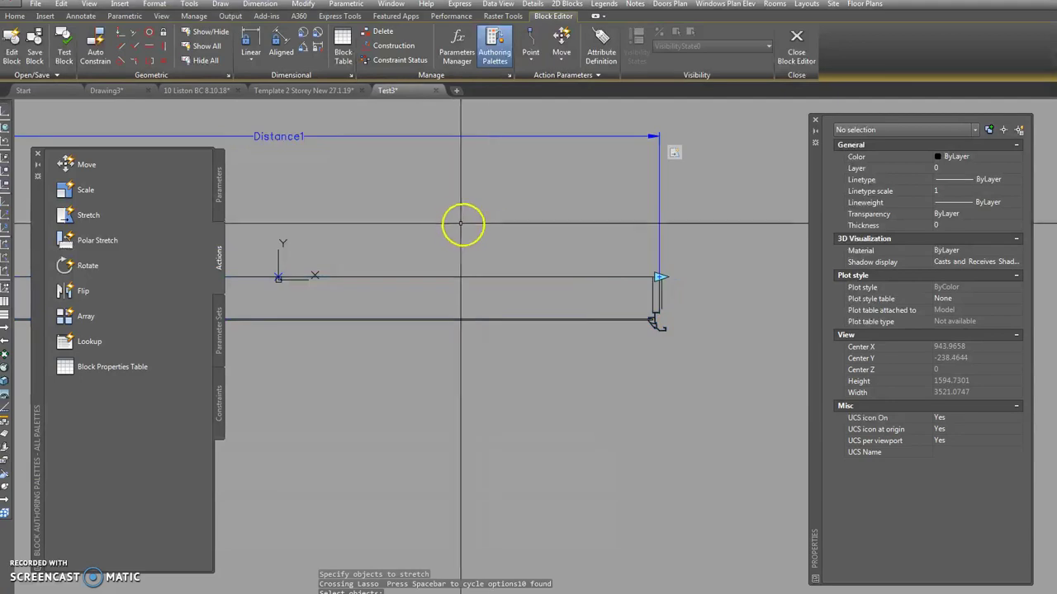
Step: Check the new stretch action's frame covering 9 objects, then recentre the block
scroll(556, 240, "down", 5)
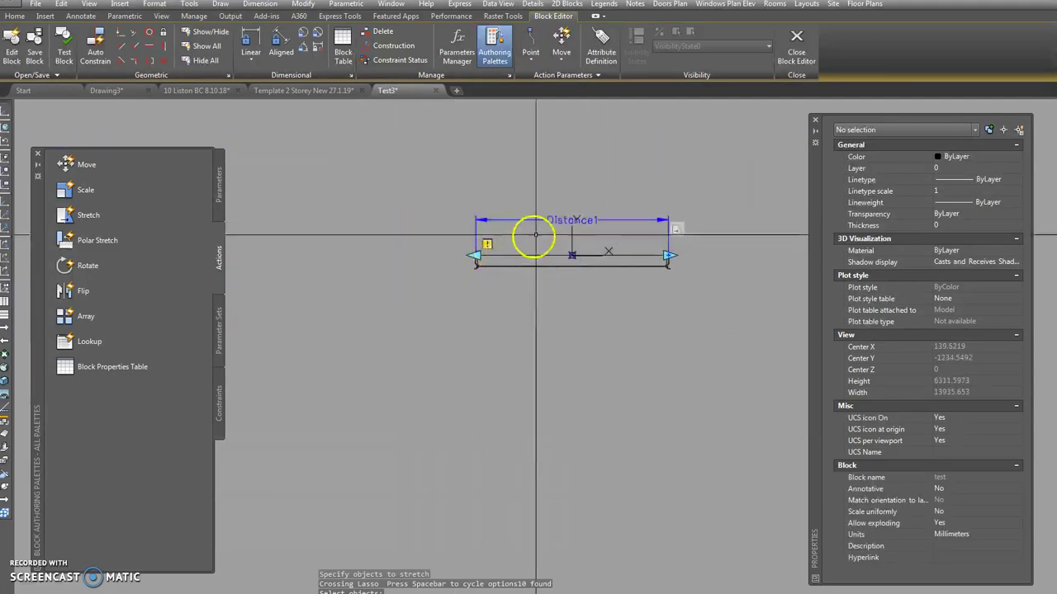
middle_click_drag(531, 236, 424, 237)
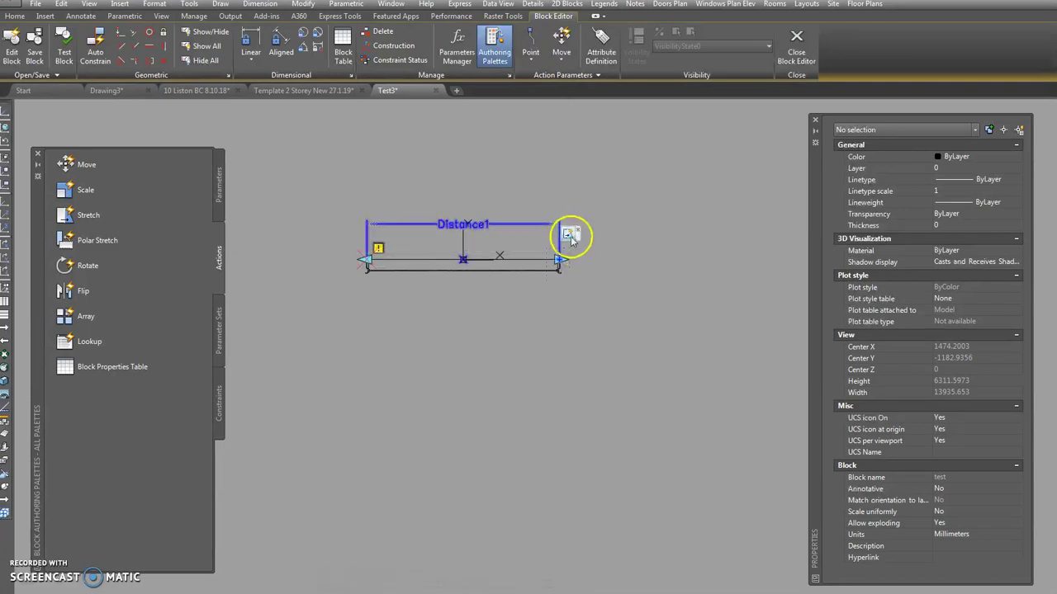
scroll(569, 236, "up", 7)
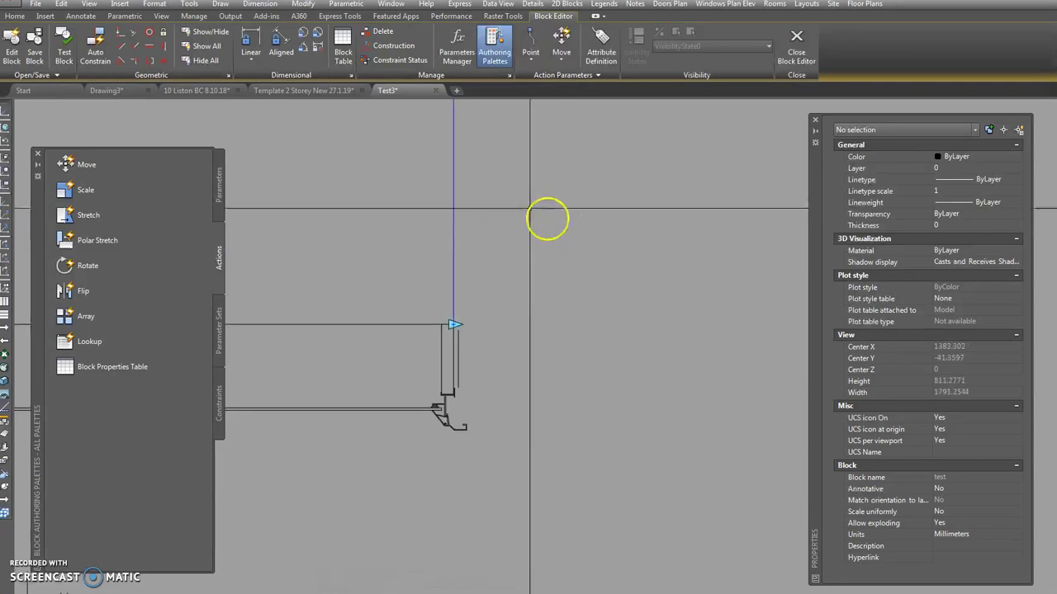
scroll(514, 288, "down", 2)
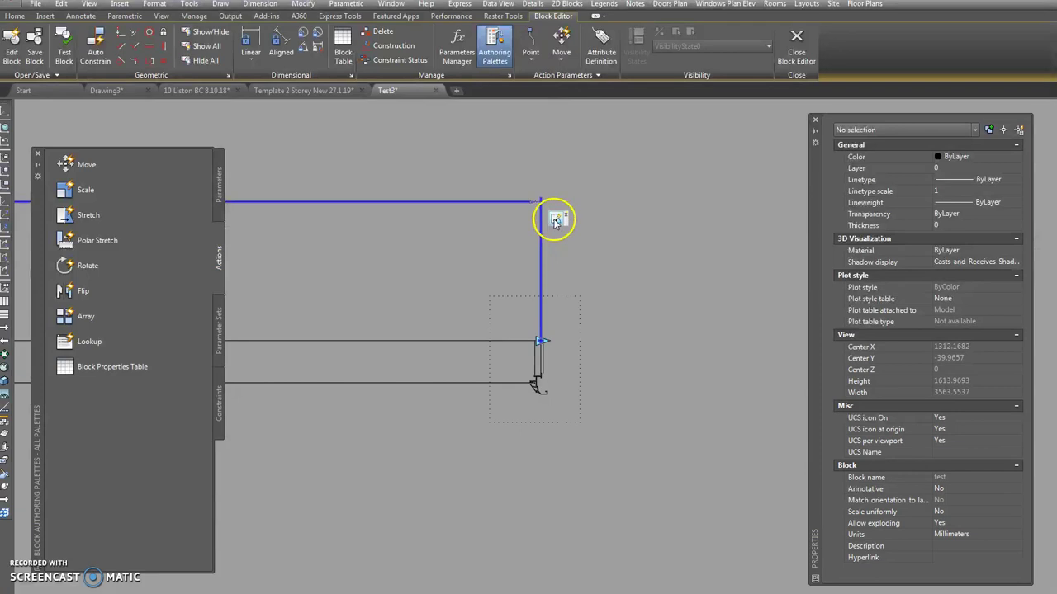
left_click(553, 220)
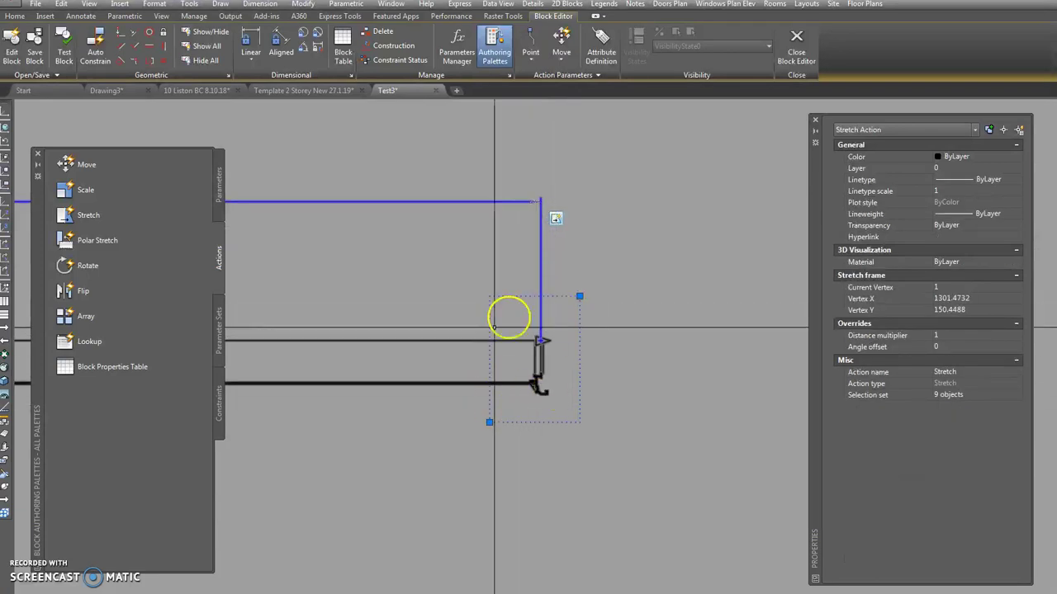
scroll(575, 290, "down", 5)
key("Escape")
key("Escape")
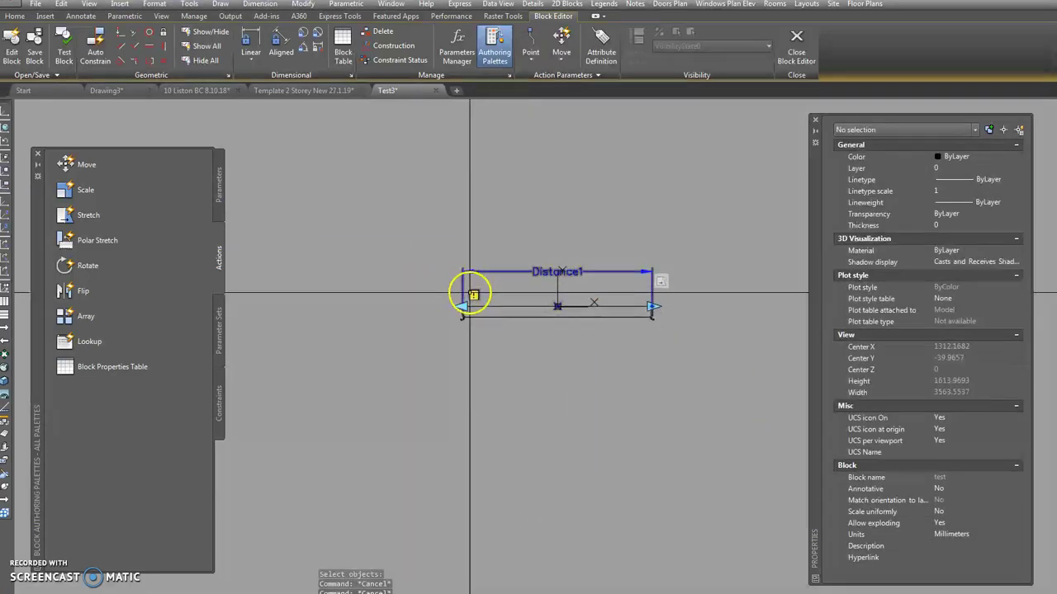
middle_click_drag(471, 286, 462, 264)
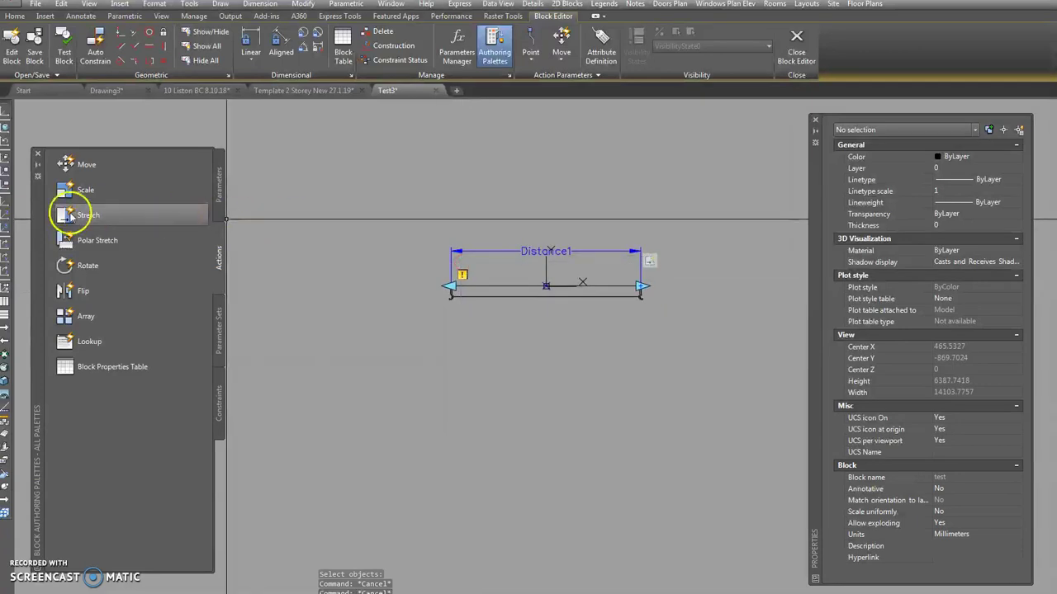
Step: Add a second Stretch action at Distance1's left end, framing and selecting 10 left-end objects
left_click(65, 213)
scroll(458, 274, "up", 4)
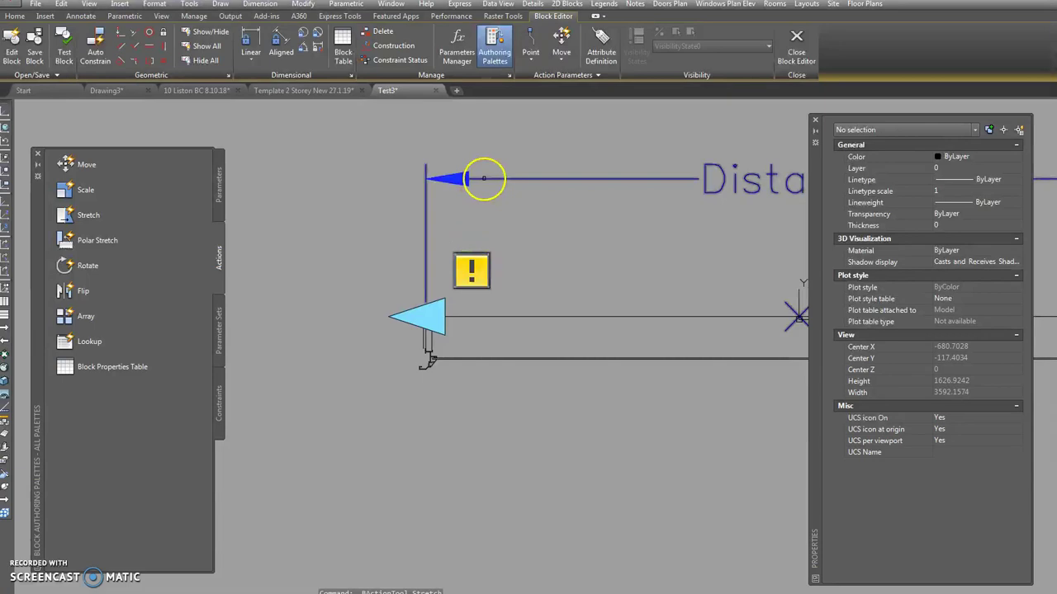
left_click(423, 318)
left_click(424, 318)
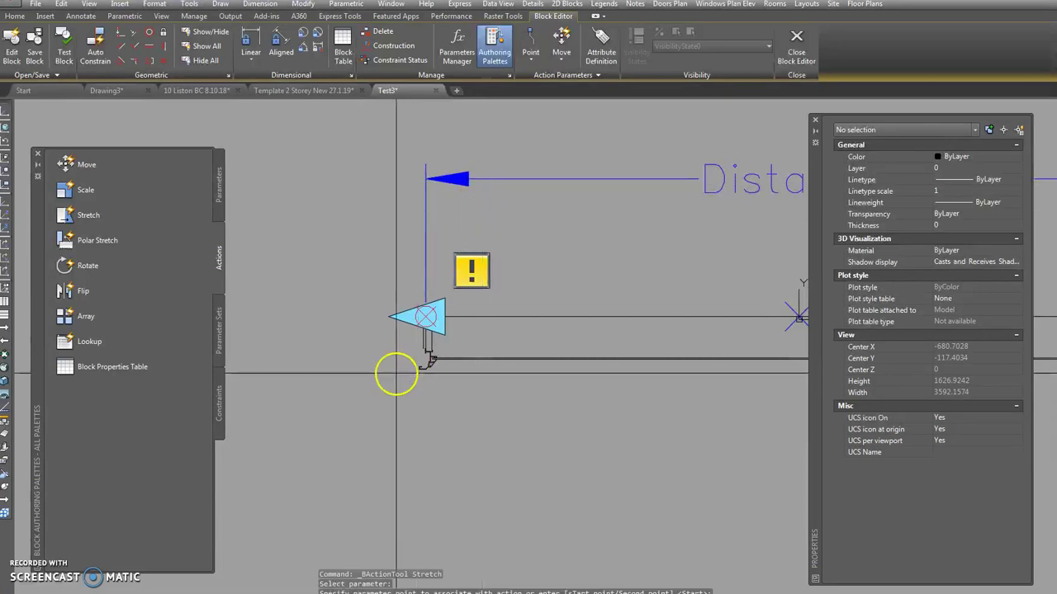
left_click(356, 412)
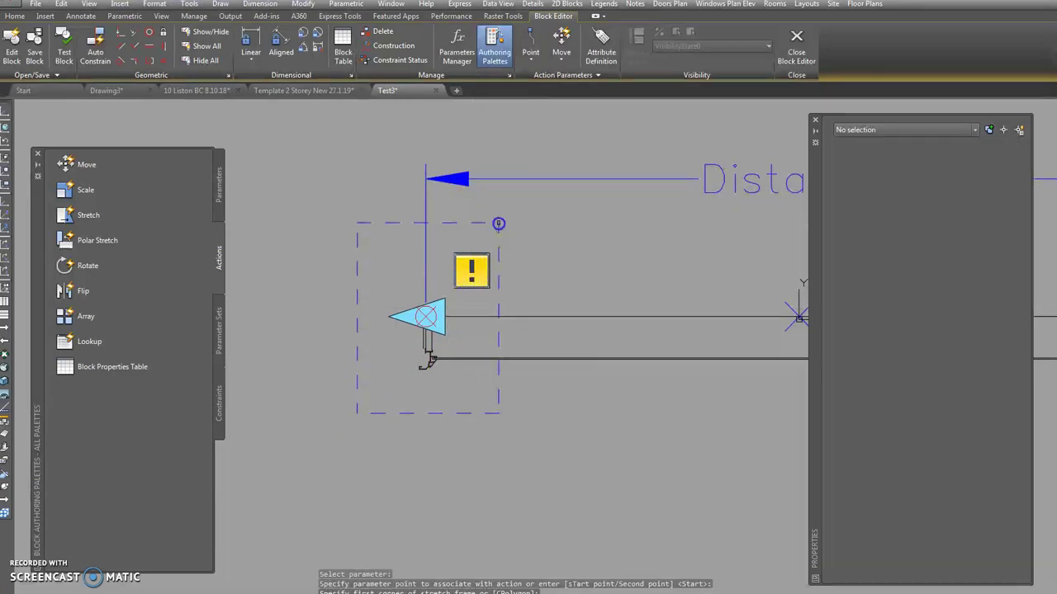
left_click(499, 223)
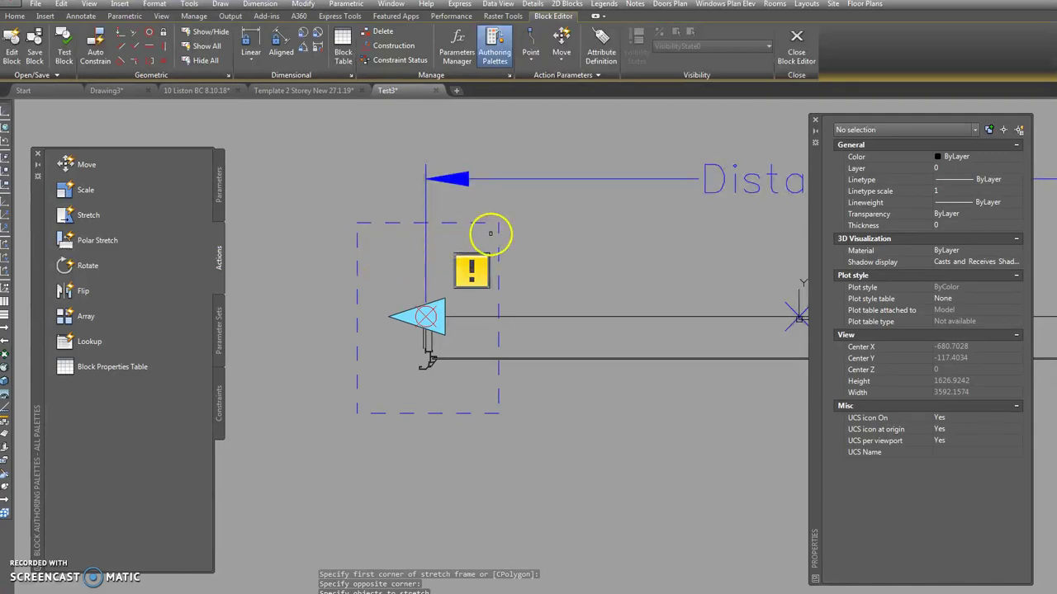
mouse_move(490, 242)
left_mouse_down()
mouse_move(491, 394)
mouse_move(367, 394)
mouse_move(375, 248)
left_mouse_up()
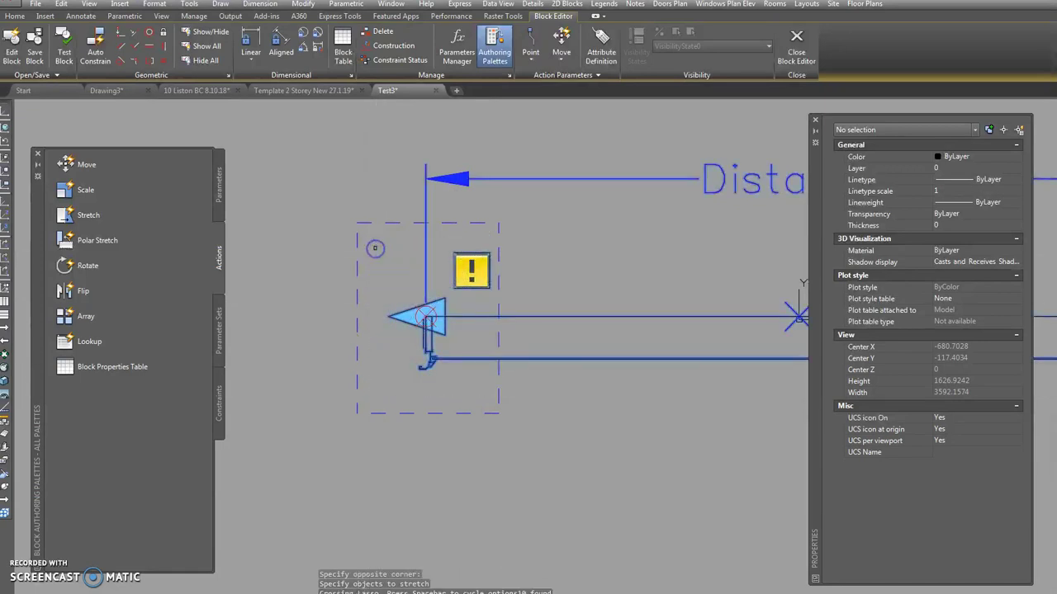
scroll(369, 249, "down", 2)
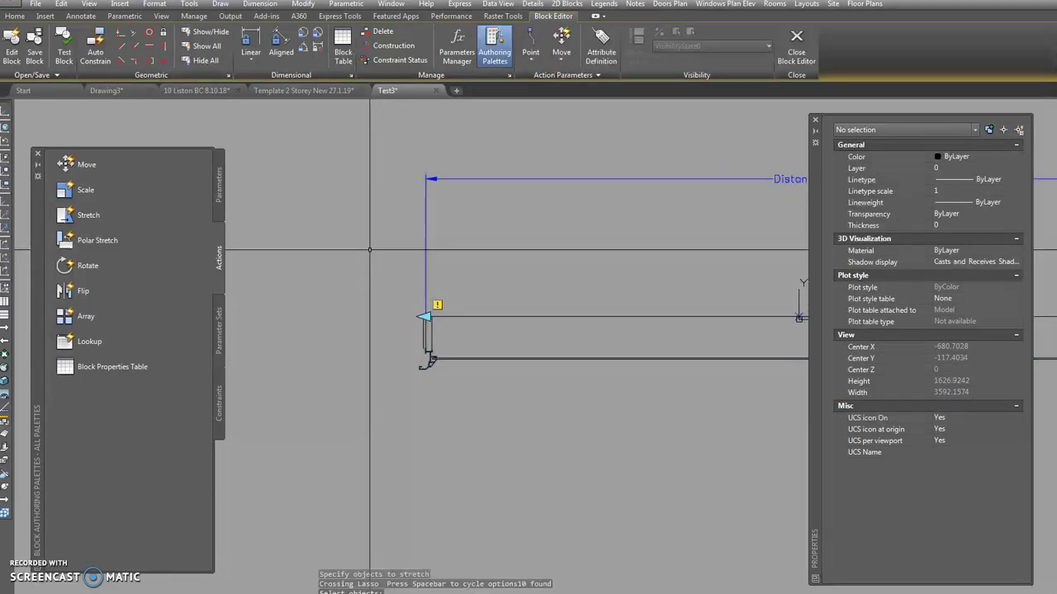
scroll(349, 248, "down", 3)
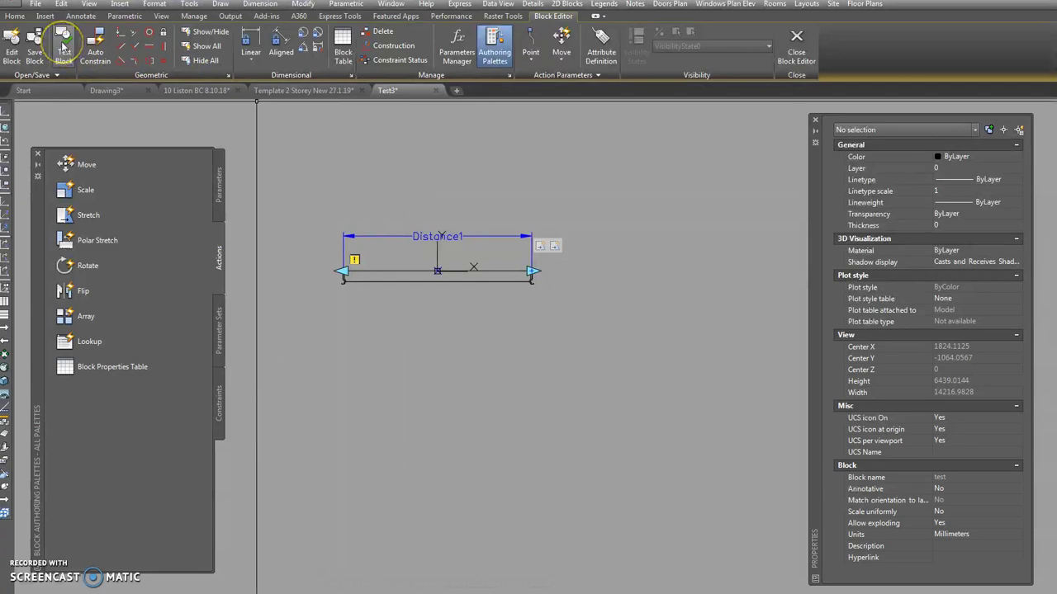
left_click(63, 46)
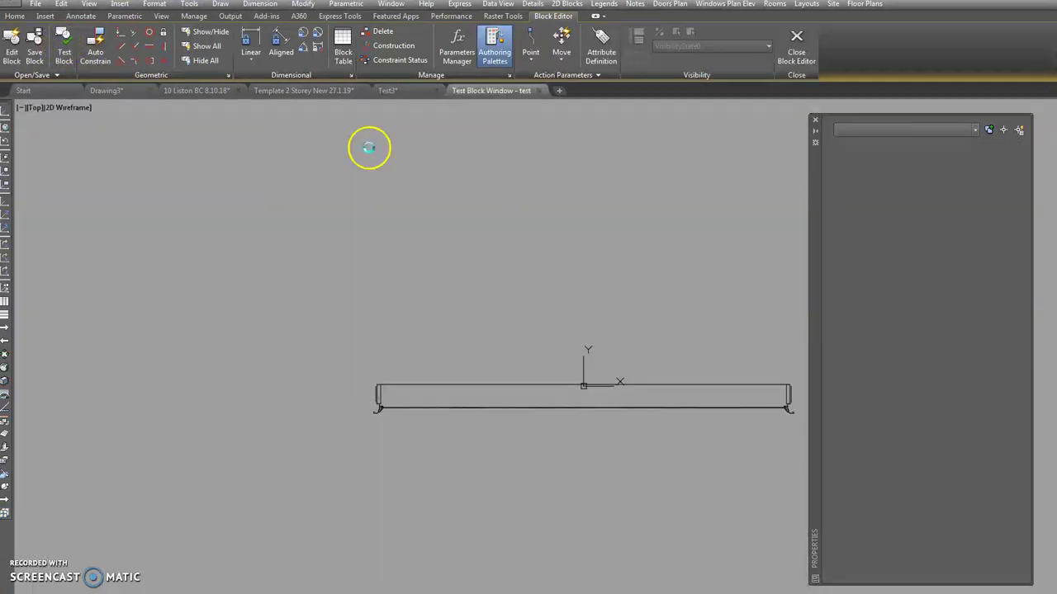
left_click(476, 339)
left_click(436, 395)
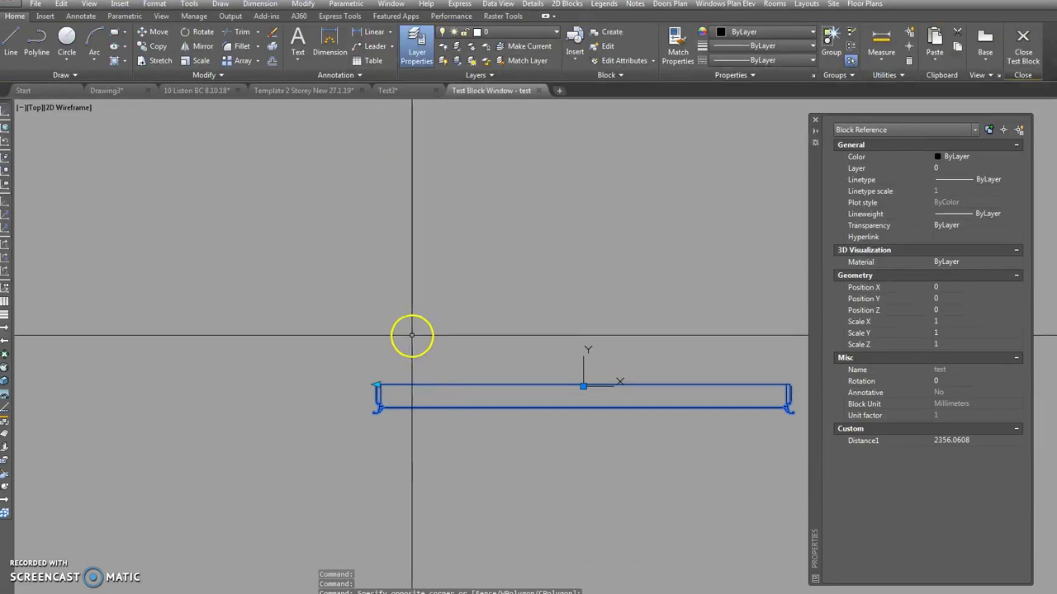
middle_click_drag(487, 309, 344, 273)
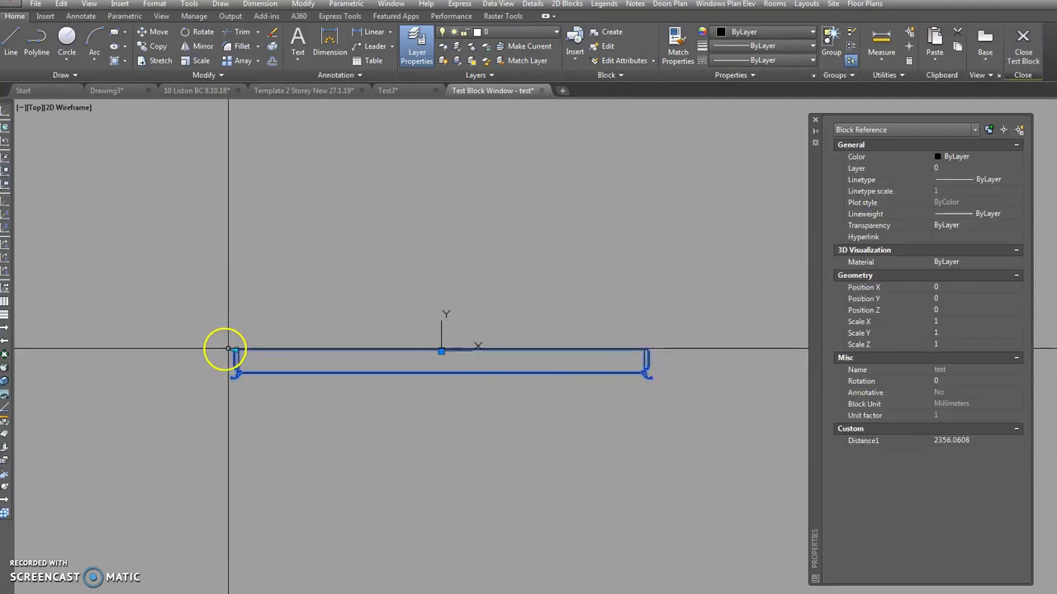
left_click(130, 351)
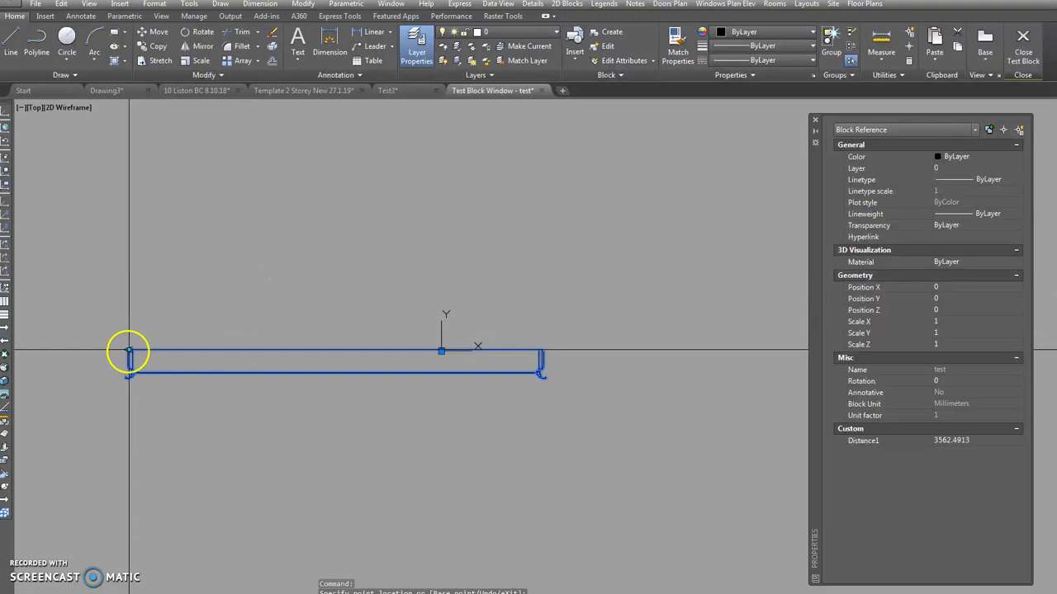
left_click(127, 352)
left_click(305, 344)
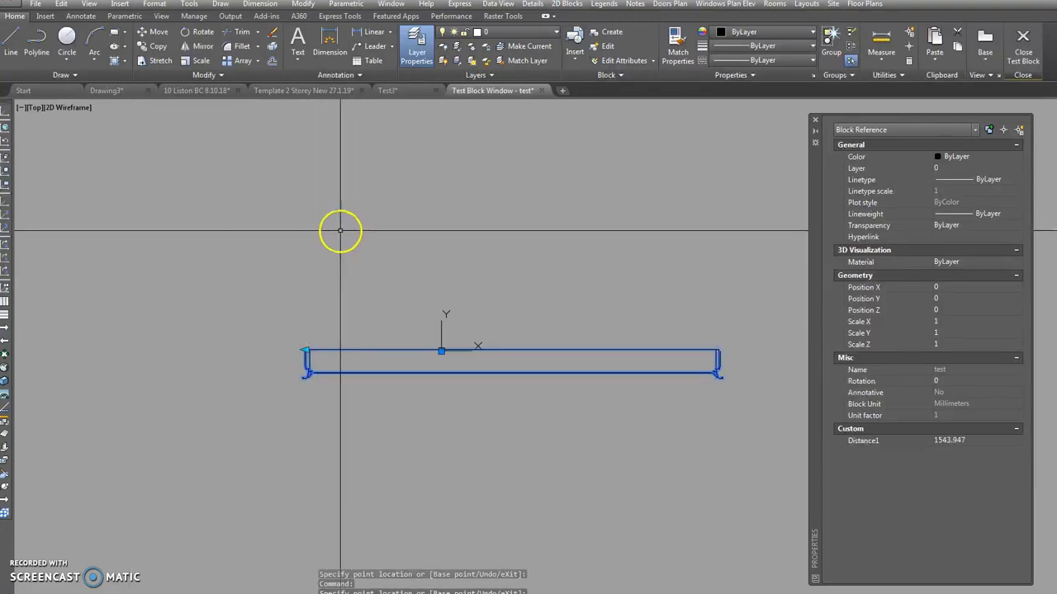
left_click(1022, 38)
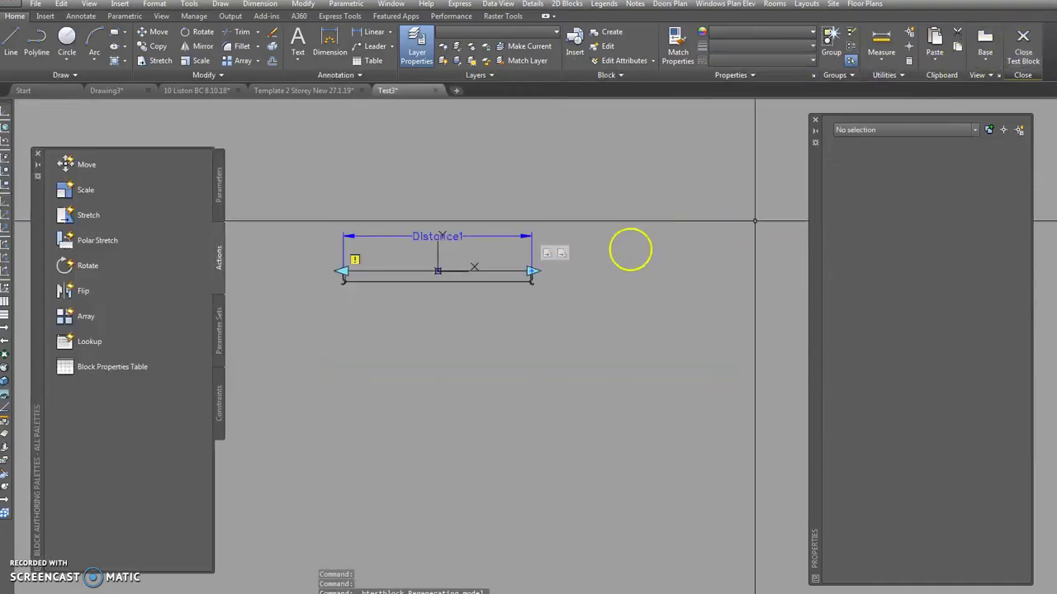
Step: Select the Distance1 parameter and its stretch action, panning to reach the right end
scroll(511, 242, "down", 3)
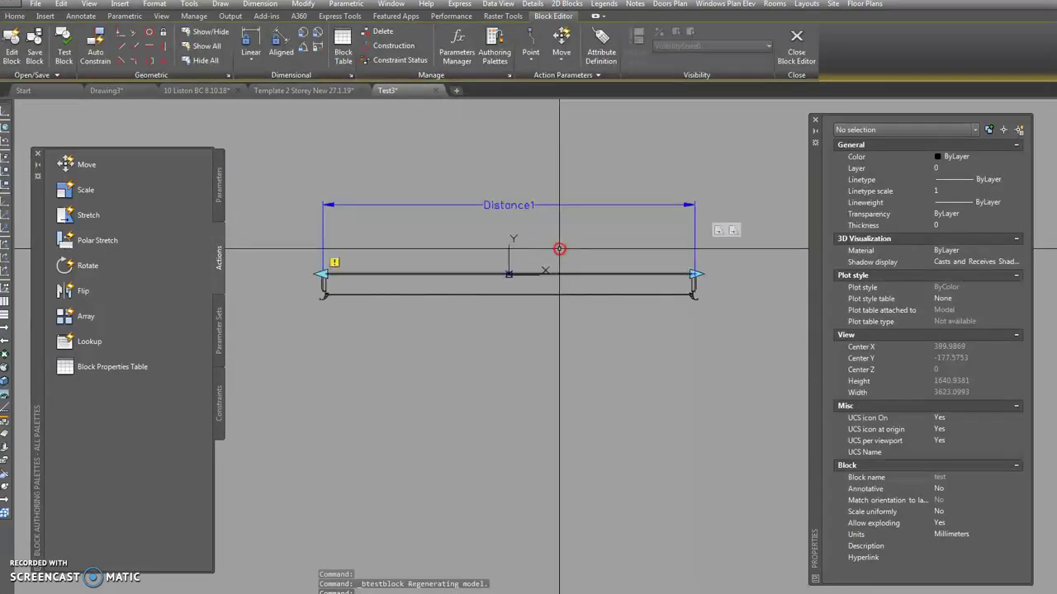
scroll(598, 259, "up", 3)
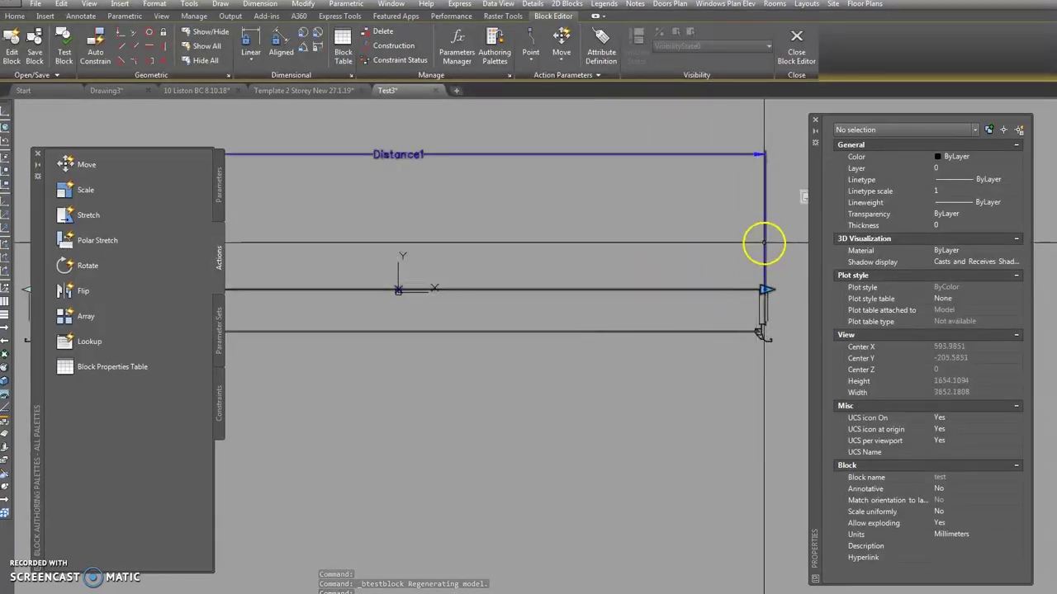
left_click(764, 240)
scroll(613, 229, "down", 3)
middle_click_drag(641, 239, 547, 227)
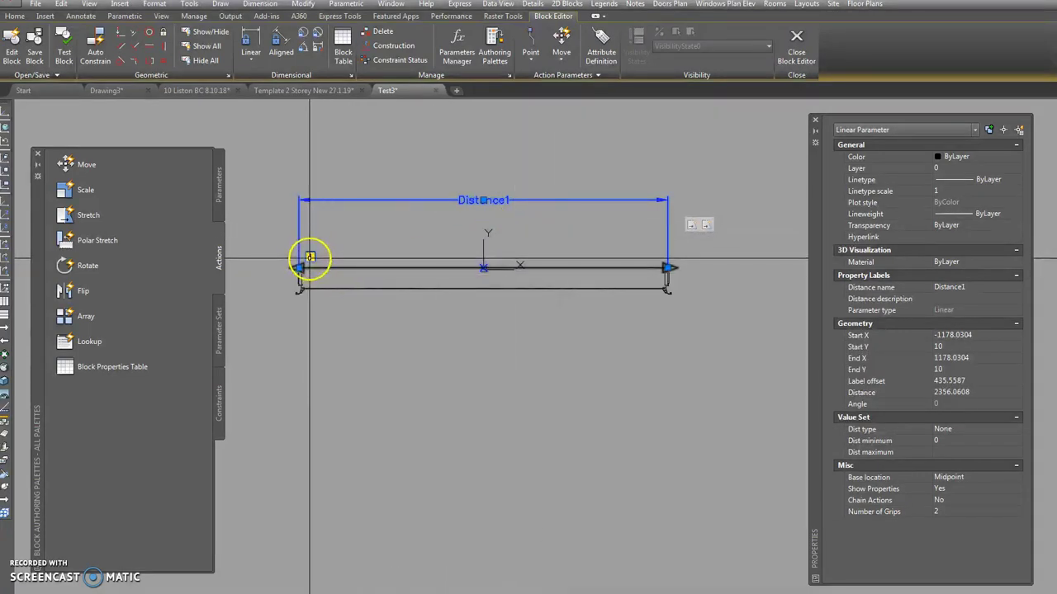
scroll(690, 231, "up", 2)
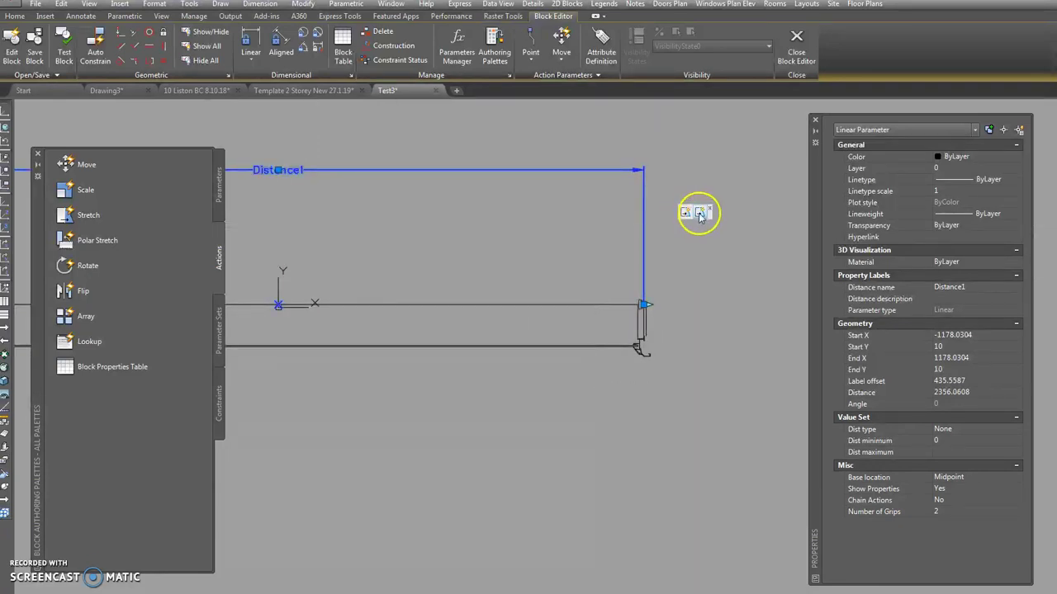
left_click(699, 214)
scroll(735, 236, "down", 2)
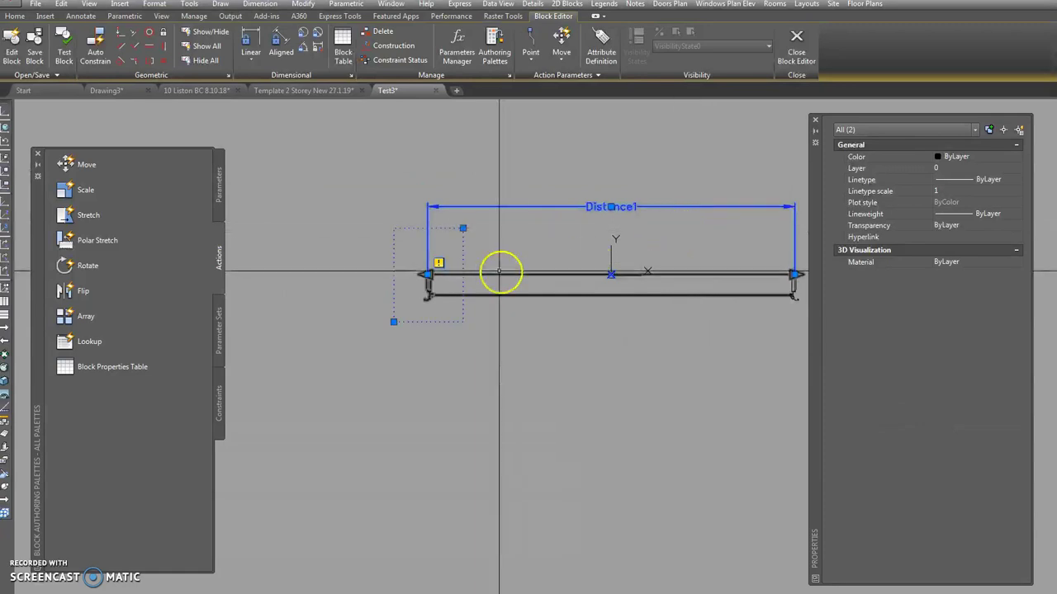
middle_click_drag(540, 235, 413, 242)
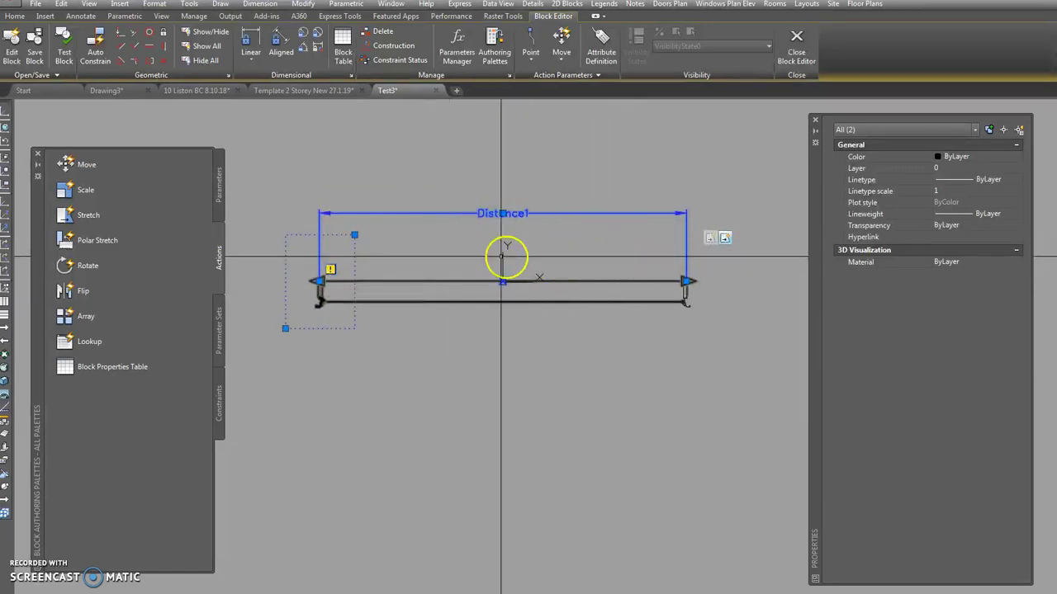
left_click(473, 255)
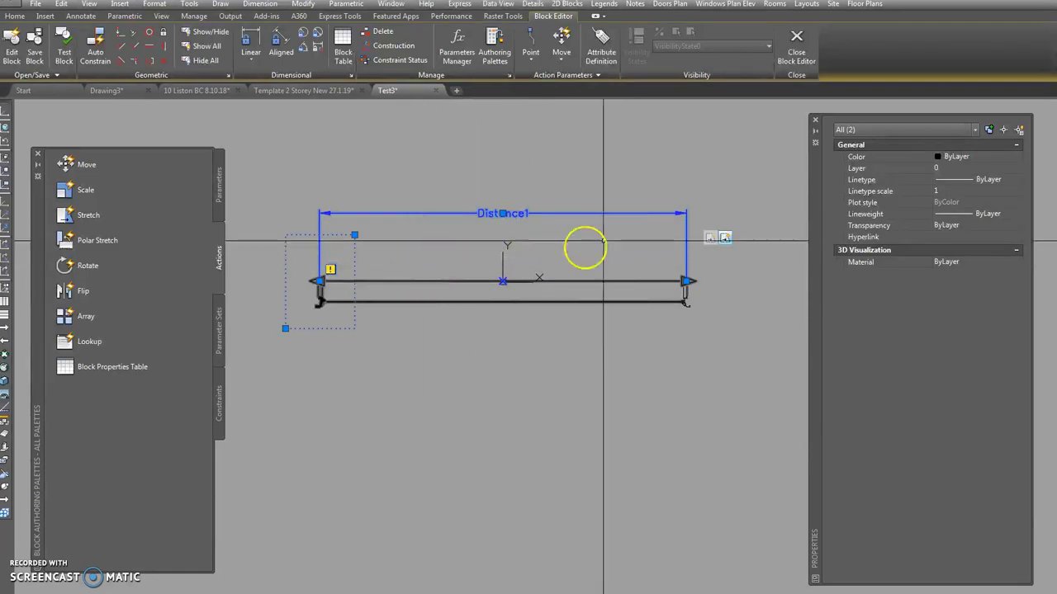
Step: Delete the Stretch1 action and the remaining stretch action
right_click(726, 240)
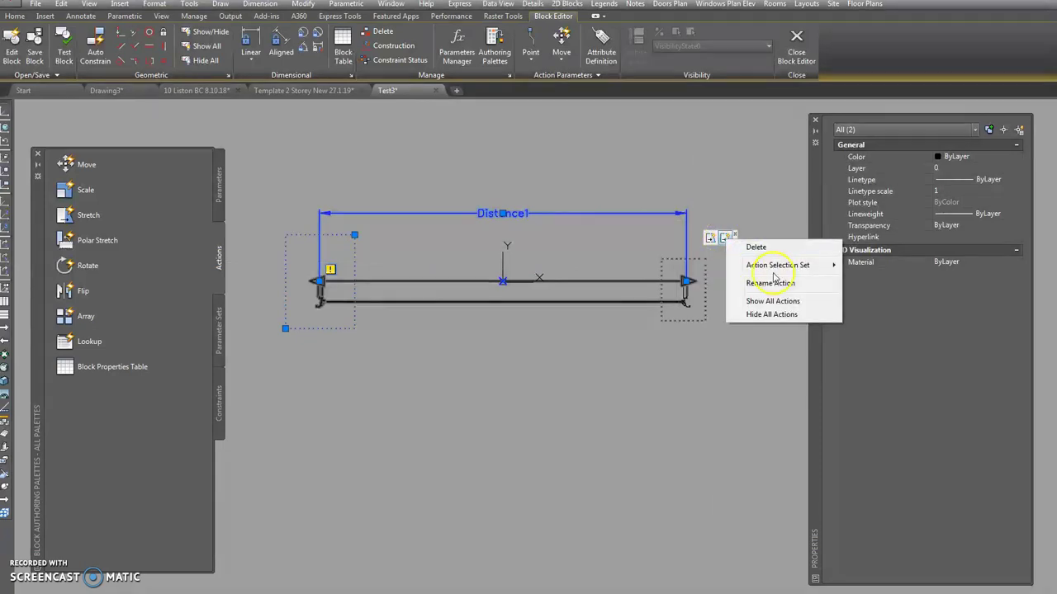
left_click(757, 247)
left_click(706, 232)
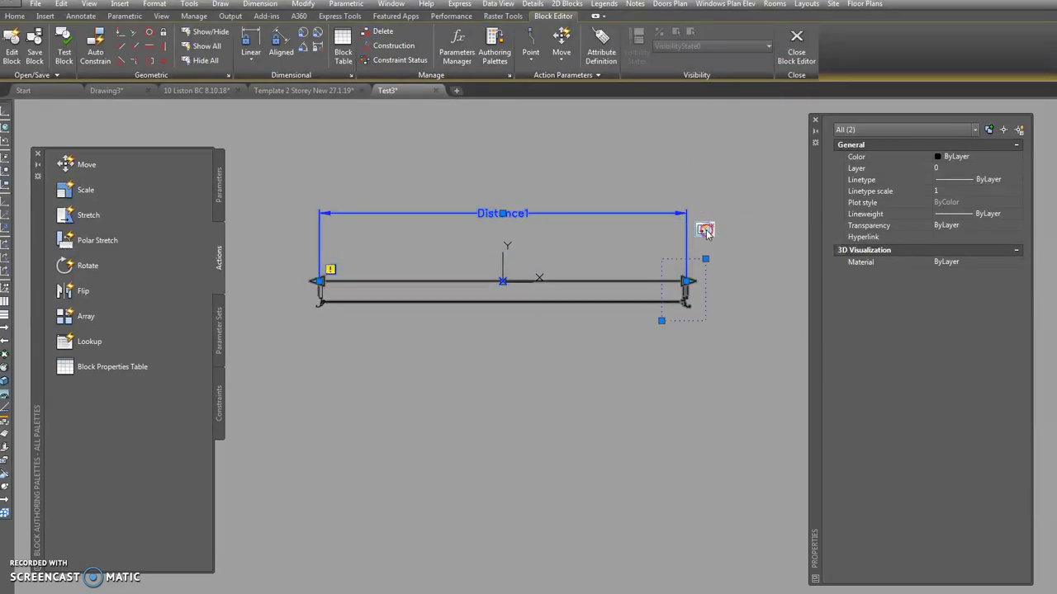
right_click(708, 234)
left_click(737, 238)
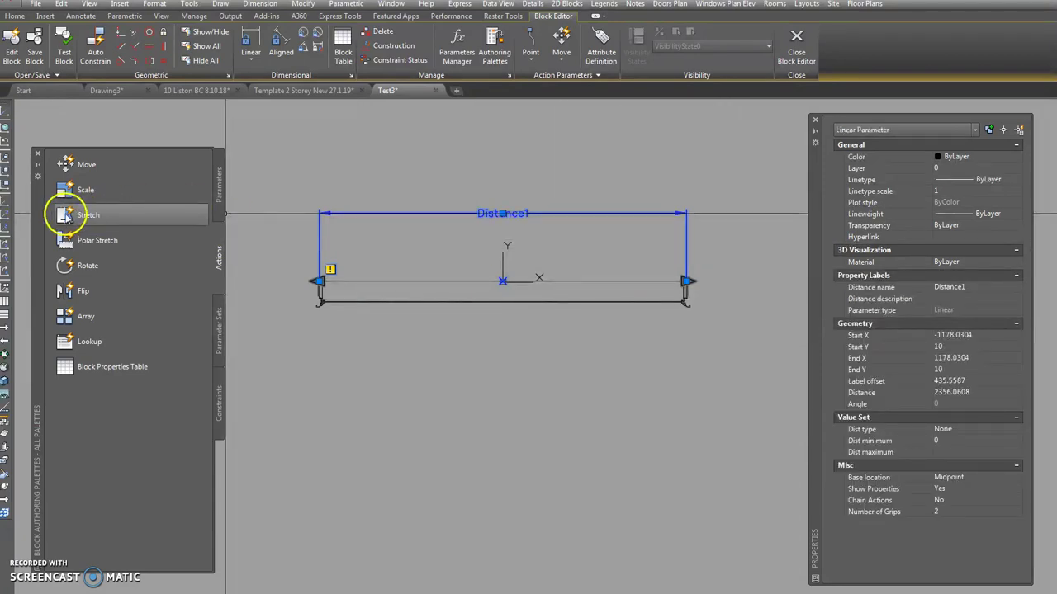
Step: Add a Stretch action tying Distance1's right end to the right-end frame geometry
left_click(66, 216)
left_click(538, 213)
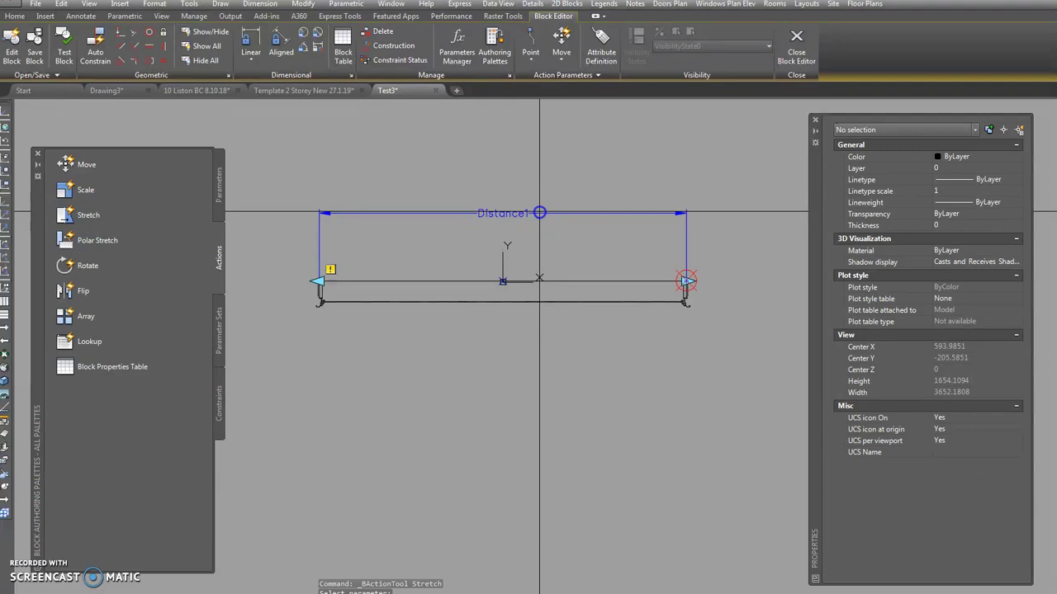
left_click(713, 250)
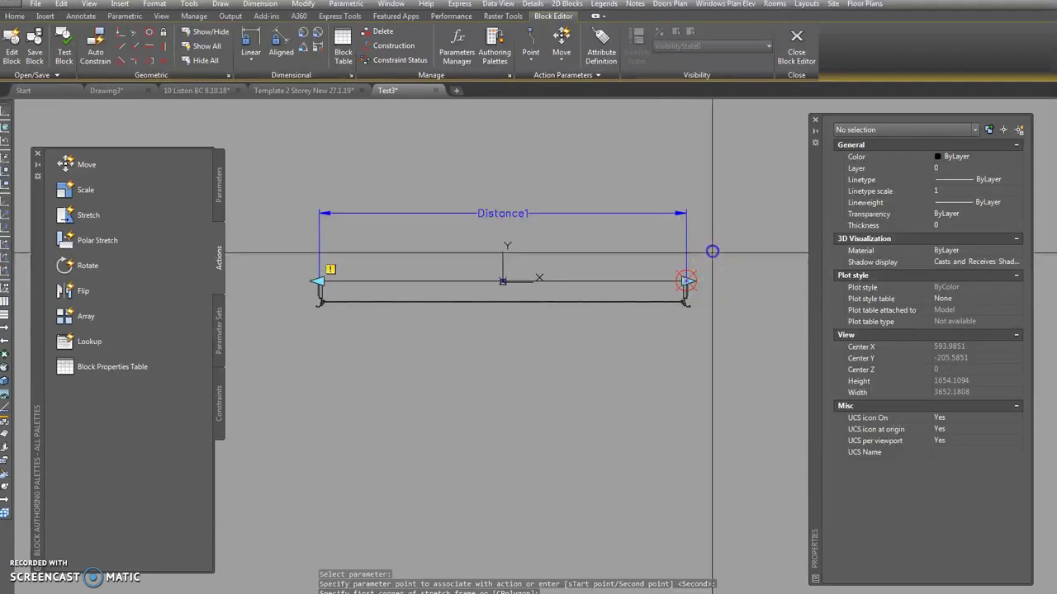
left_click(660, 338)
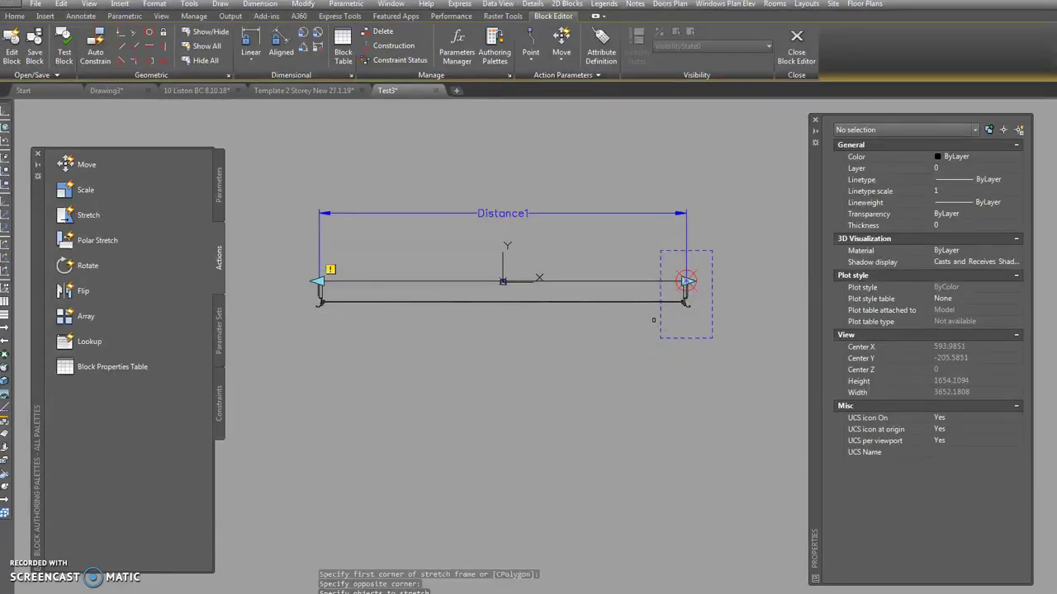
mouse_move(703, 266)
left_mouse_down()
mouse_move(674, 327)
mouse_move(670, 270)
left_mouse_up()
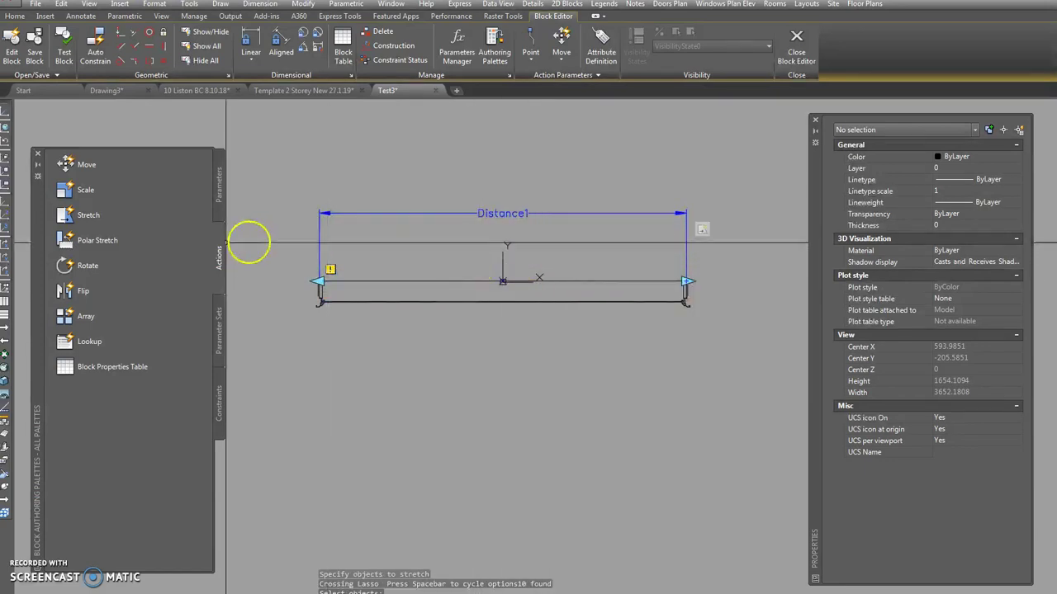
Step: Add a Stretch action tying Distance1's left end to its 10 left-end objects
left_click(91, 224)
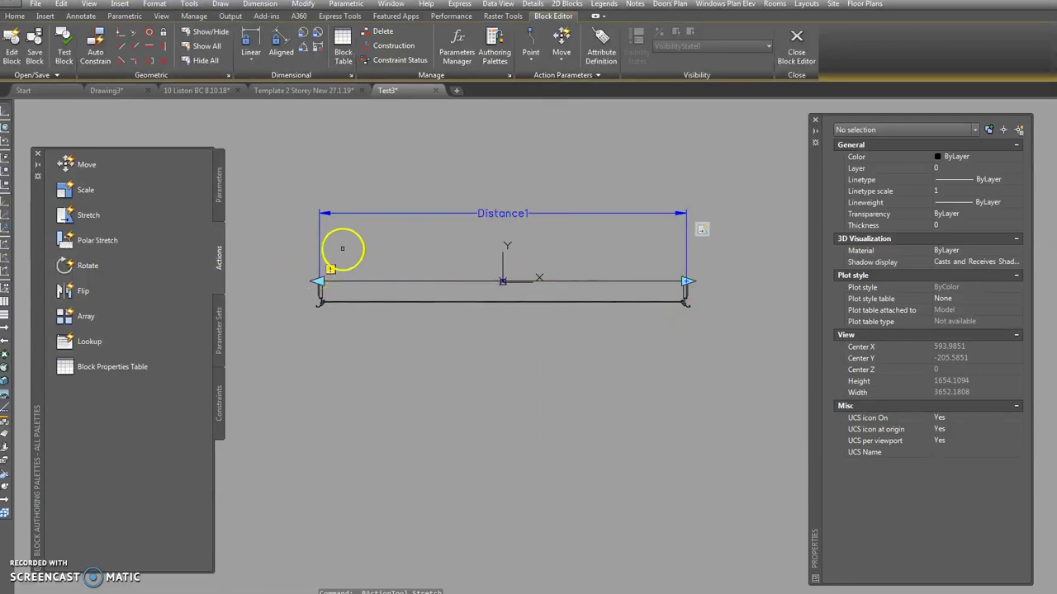
left_click(354, 216)
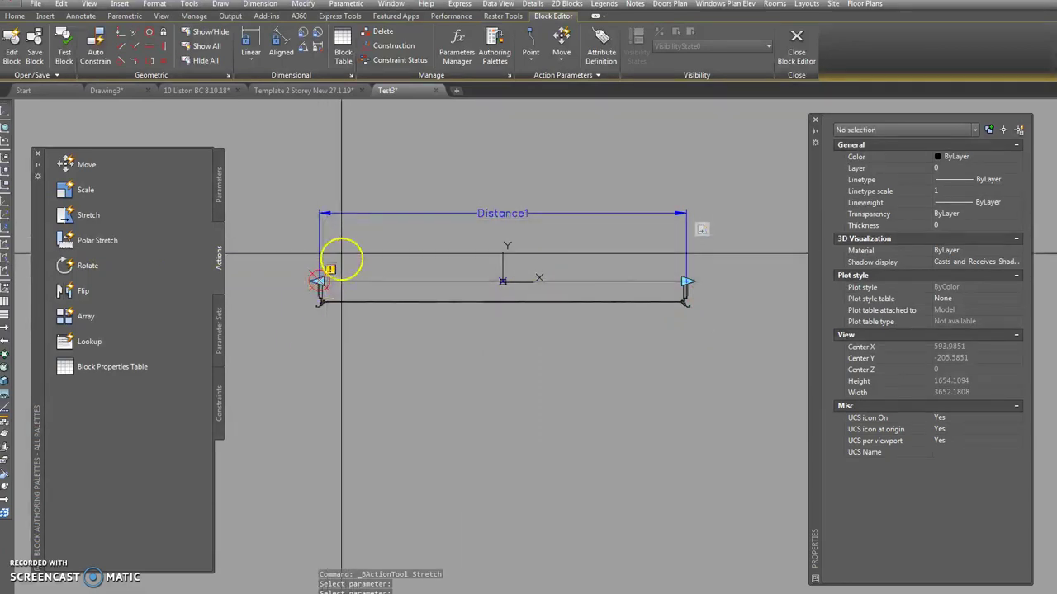
left_click(350, 252)
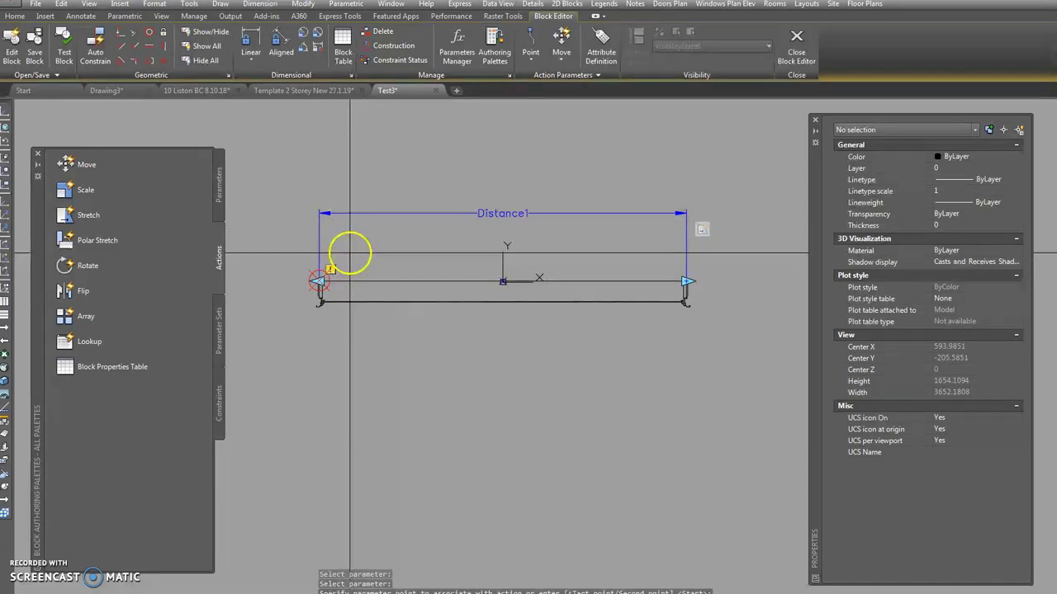
left_click(349, 247)
left_click(349, 244)
left_click(286, 329)
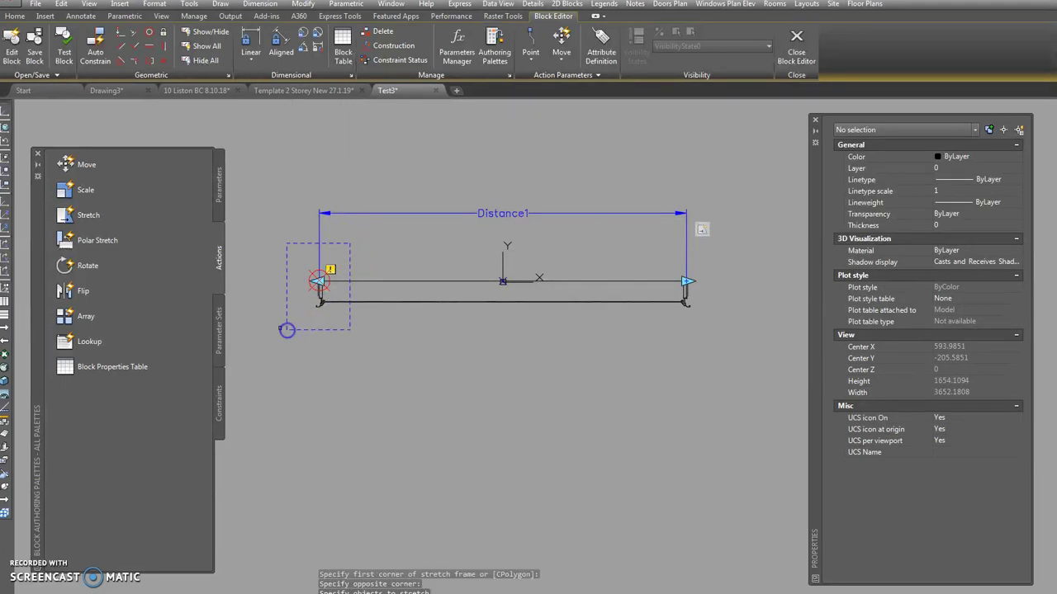
mouse_move(340, 247)
left_mouse_down()
mouse_move(334, 289)
mouse_move(307, 317)
mouse_move(296, 317)
mouse_move(297, 264)
left_mouse_up()
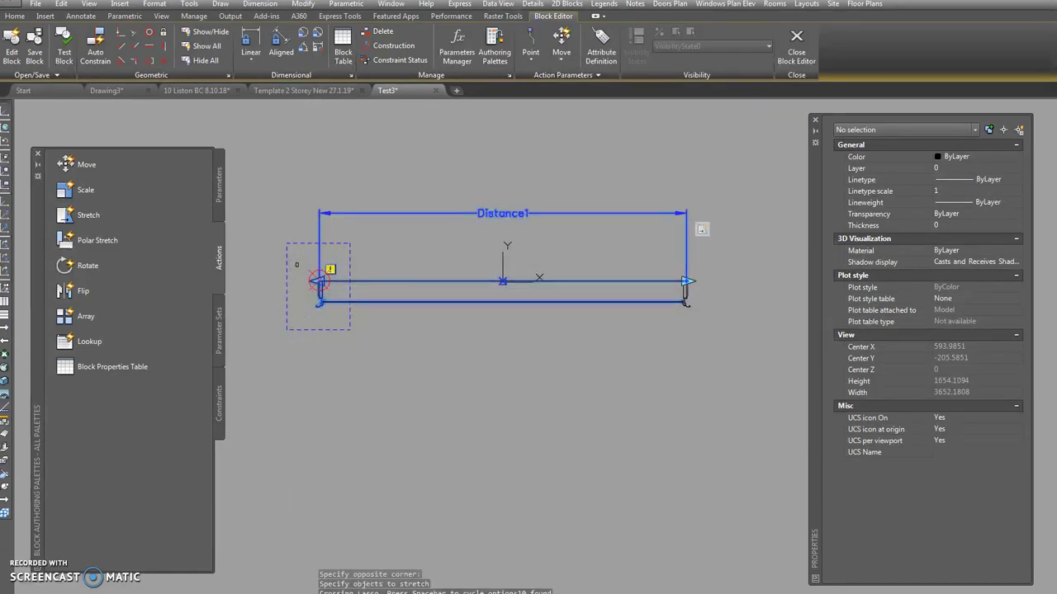
key("Return")
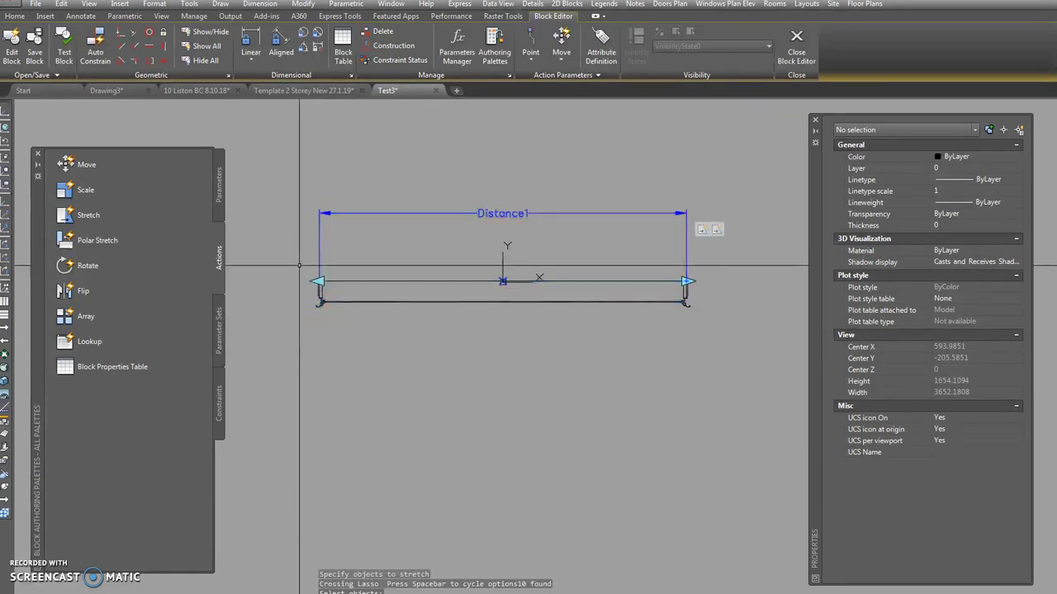
Step: Open a test window, select the window block and stretch its left end outward
left_click(62, 45)
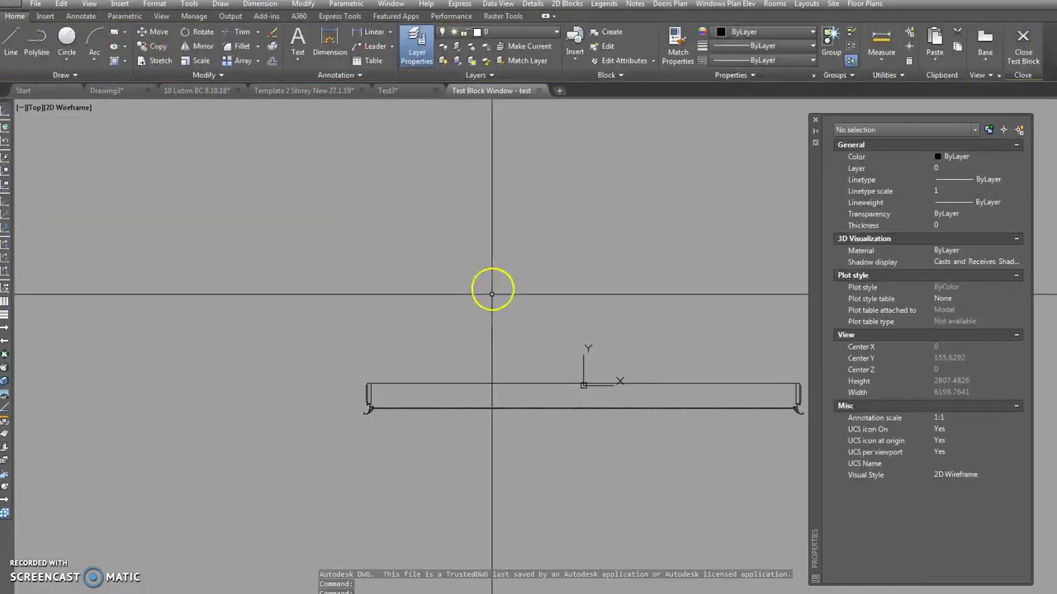
left_click(426, 385)
middle_click_drag(426, 385, 285, 290)
left_click(285, 291)
left_click(241, 329)
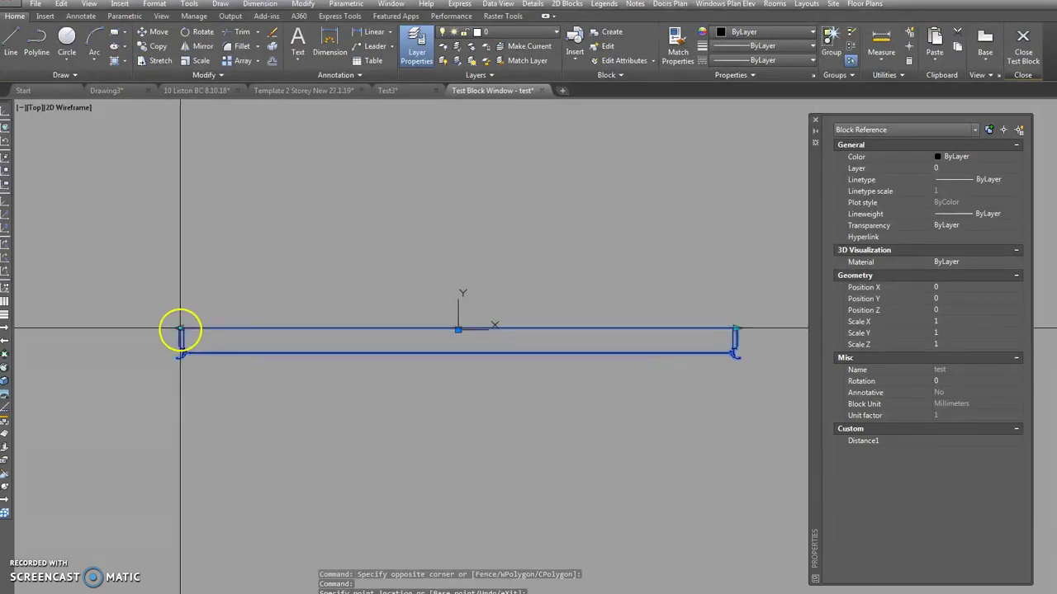
left_click(180, 329)
Step: Shrink the right end, widen the block to about 2130, then close the test
left_click(737, 329)
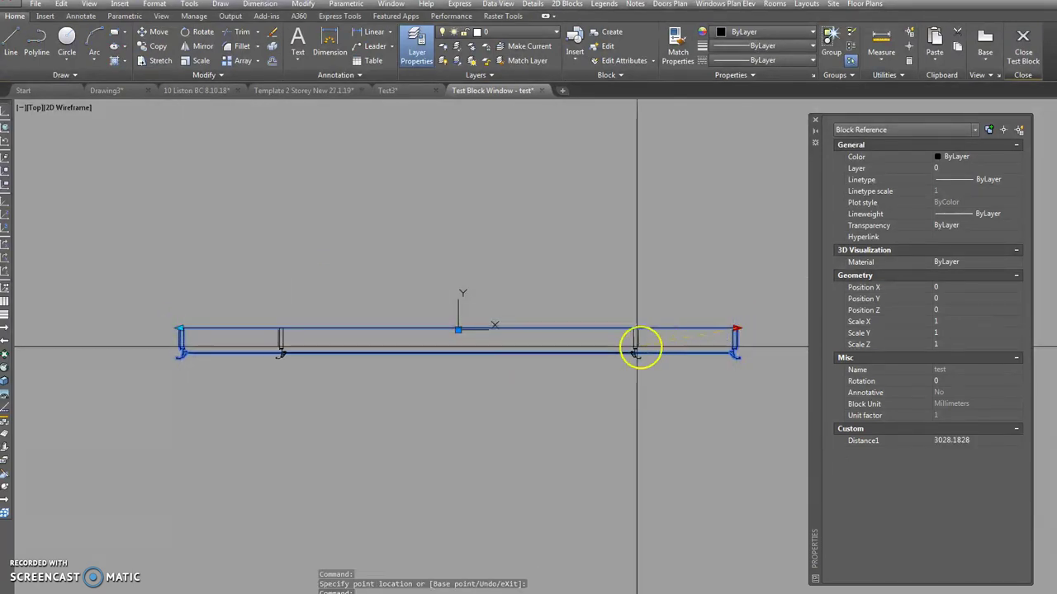
left_click(568, 345)
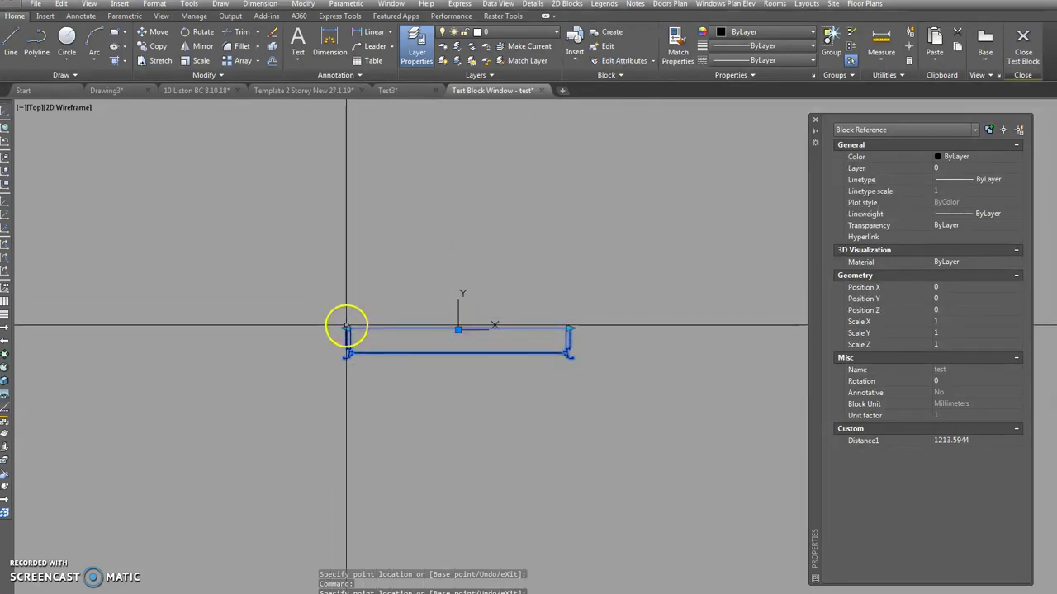
left_click(346, 329)
left_click(261, 335)
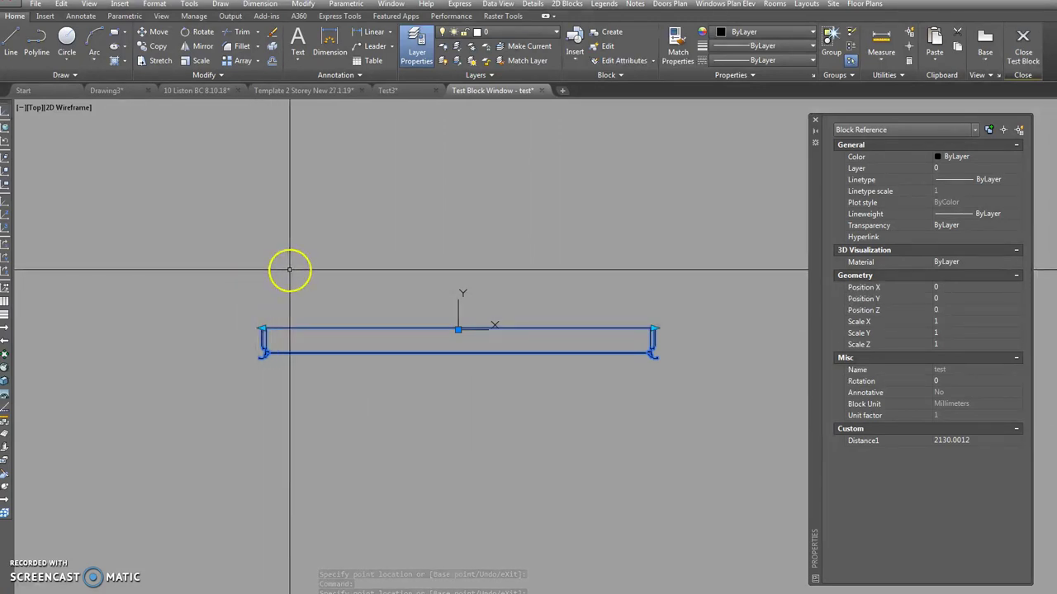
middle_click_drag(366, 259, 356, 253)
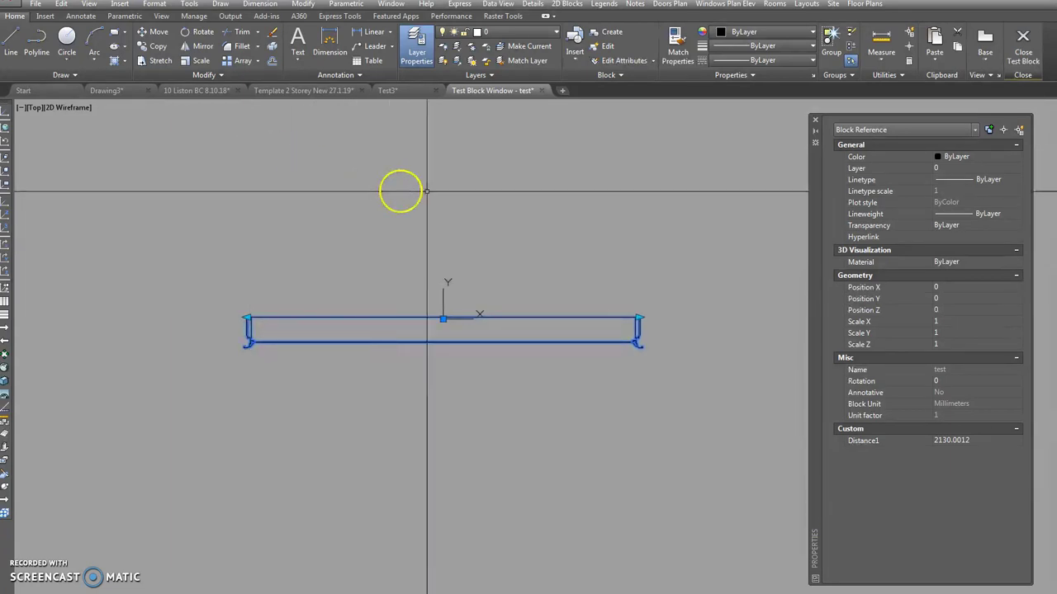
left_click(1023, 50)
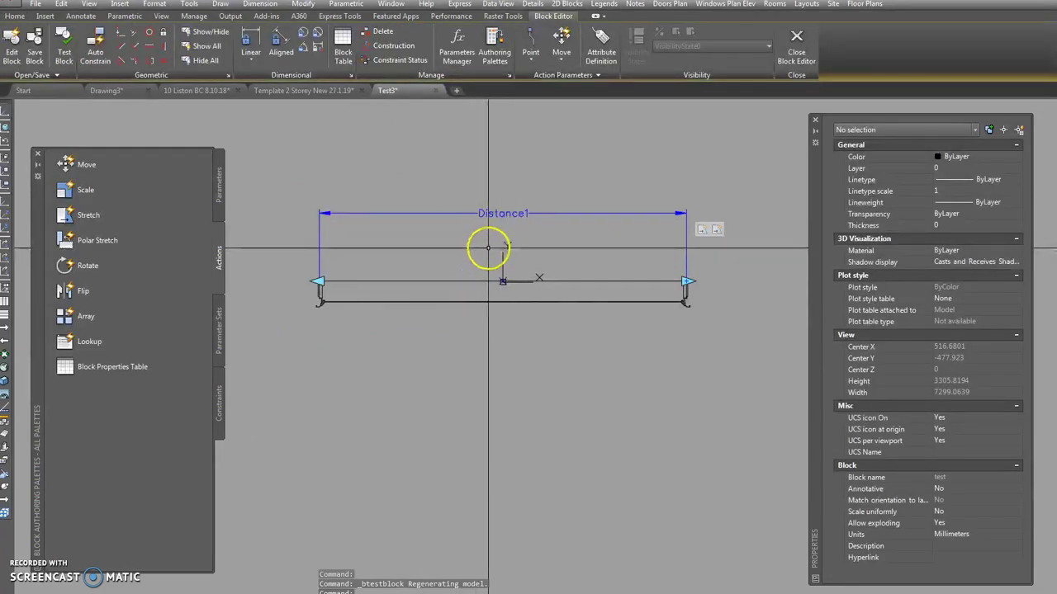
Step: Place the Lookup1 parameter above the window's width dimension and start a Lookup action
middle_click_drag(484, 248, 442, 250)
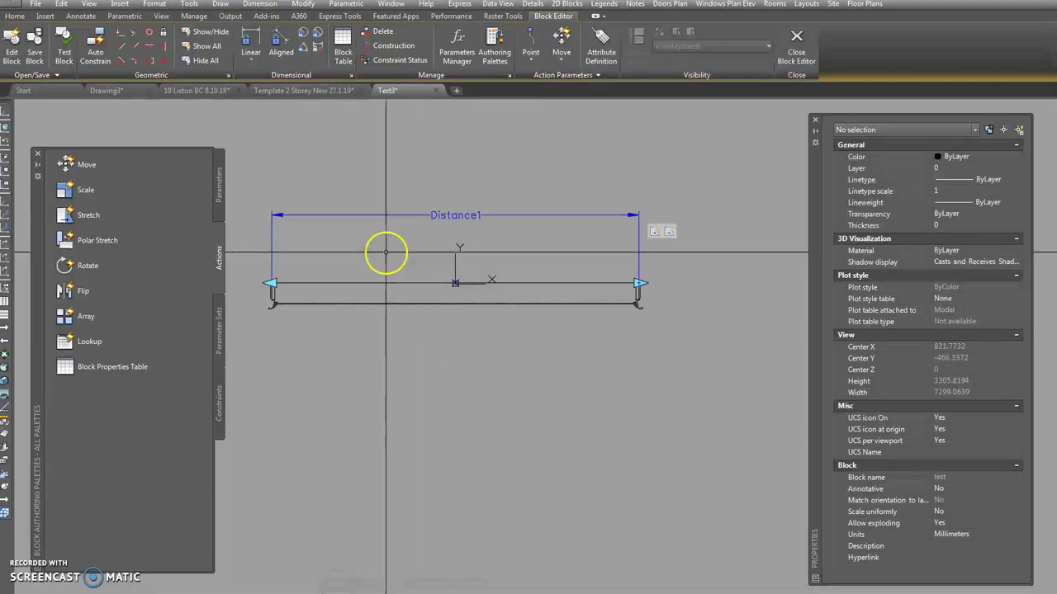
left_click(220, 189)
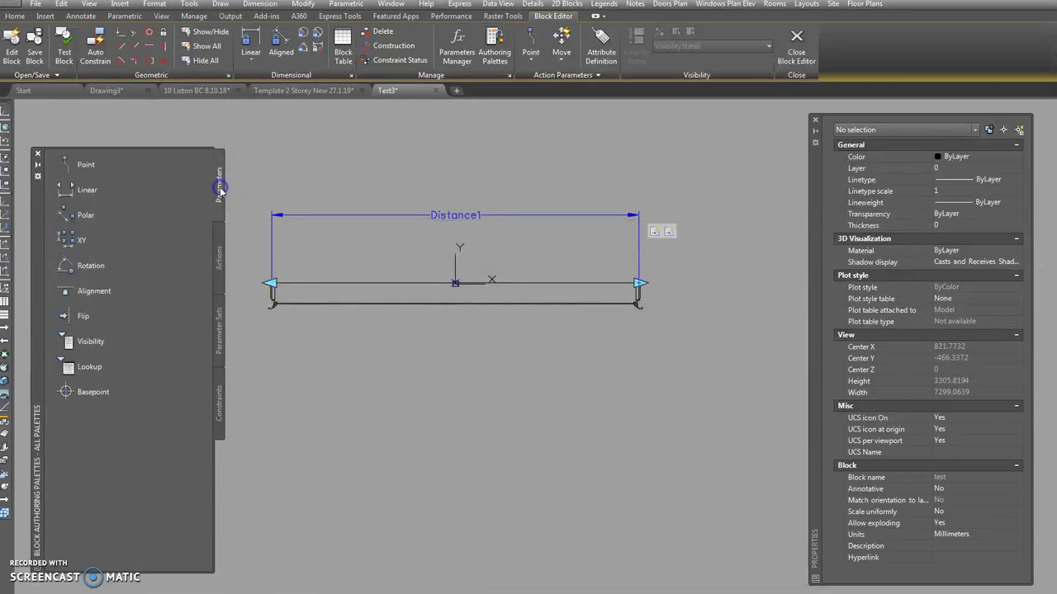
left_click(67, 368)
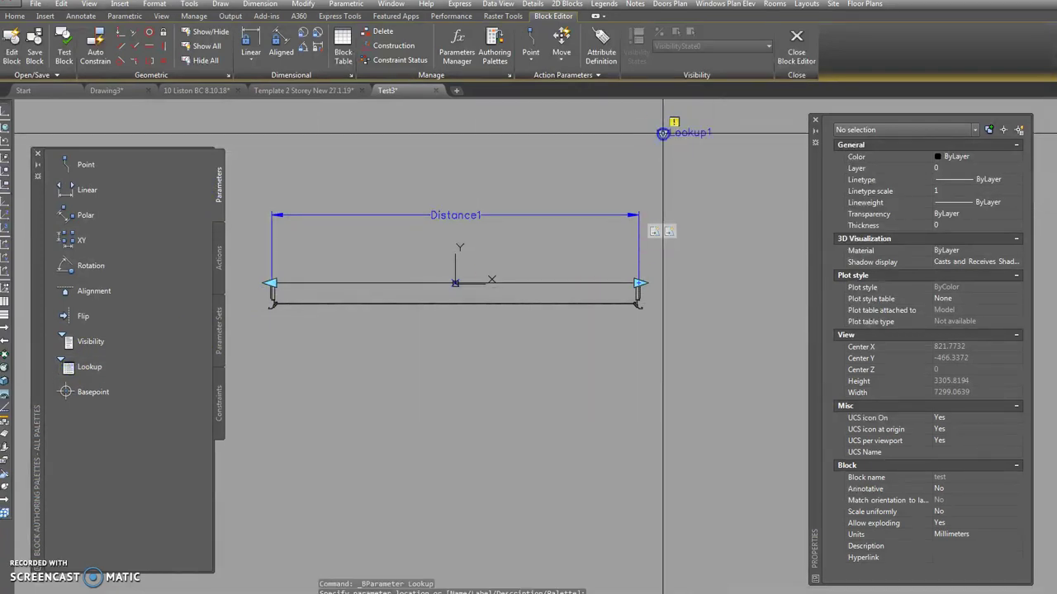
mouse_move(684, 201)
middle_mouse_down()
mouse_move(667, 201)
mouse_move(633, 239)
middle_mouse_up()
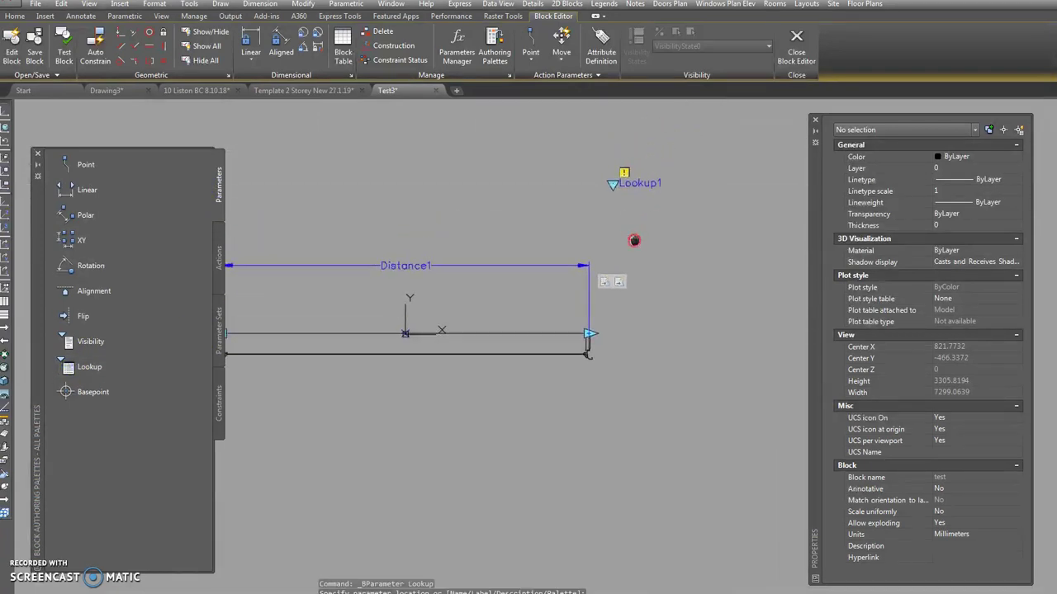
left_click(632, 174)
middle_click_drag(566, 196, 536, 196)
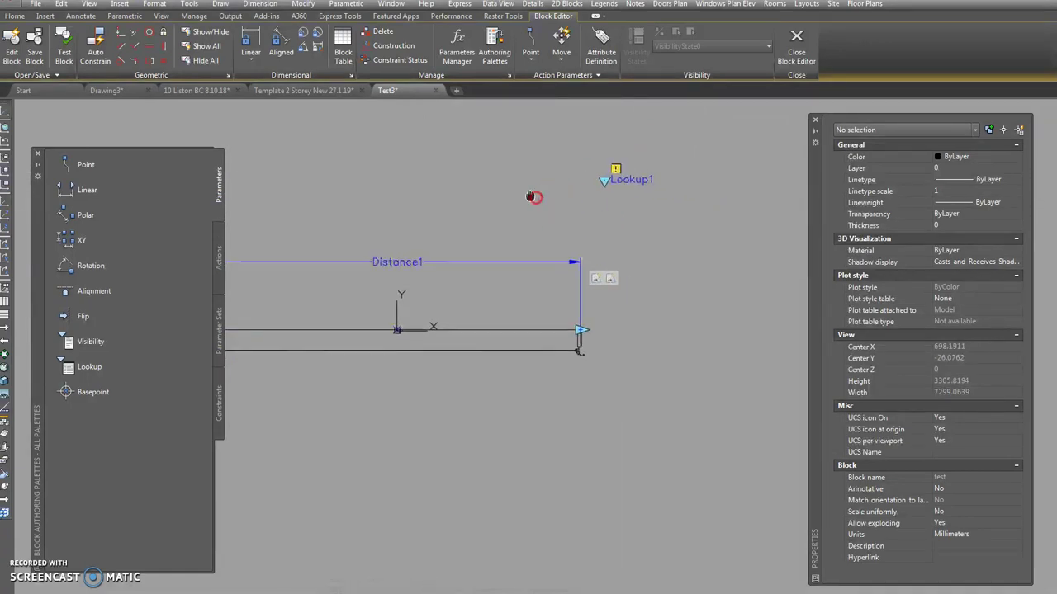
left_click(220, 249)
left_click(66, 342)
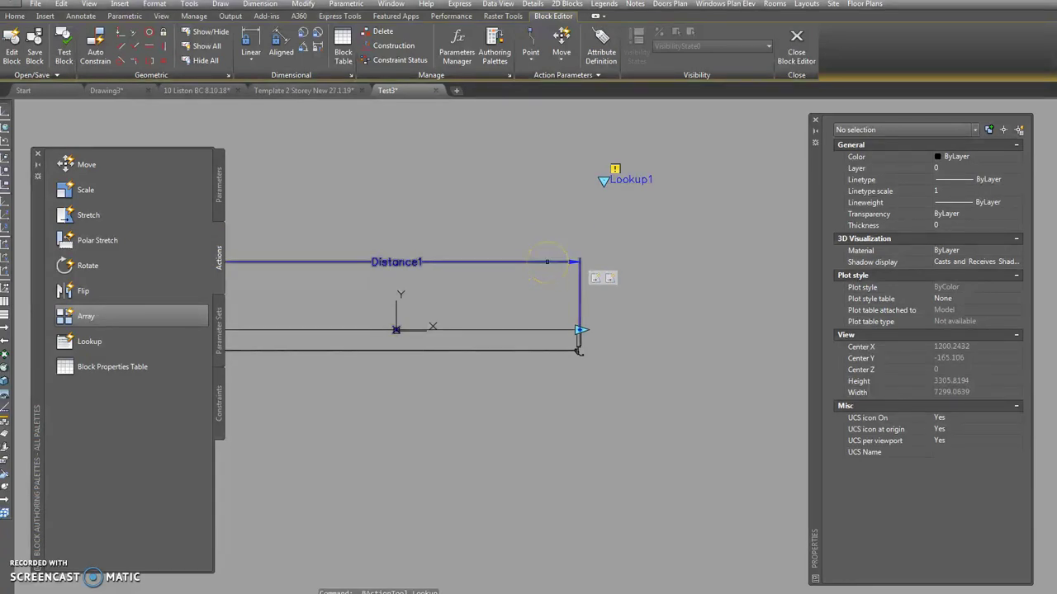
Step: Assign the Lookup action to Lookup1, bringing up its Property Lookup Table
left_click(546, 262)
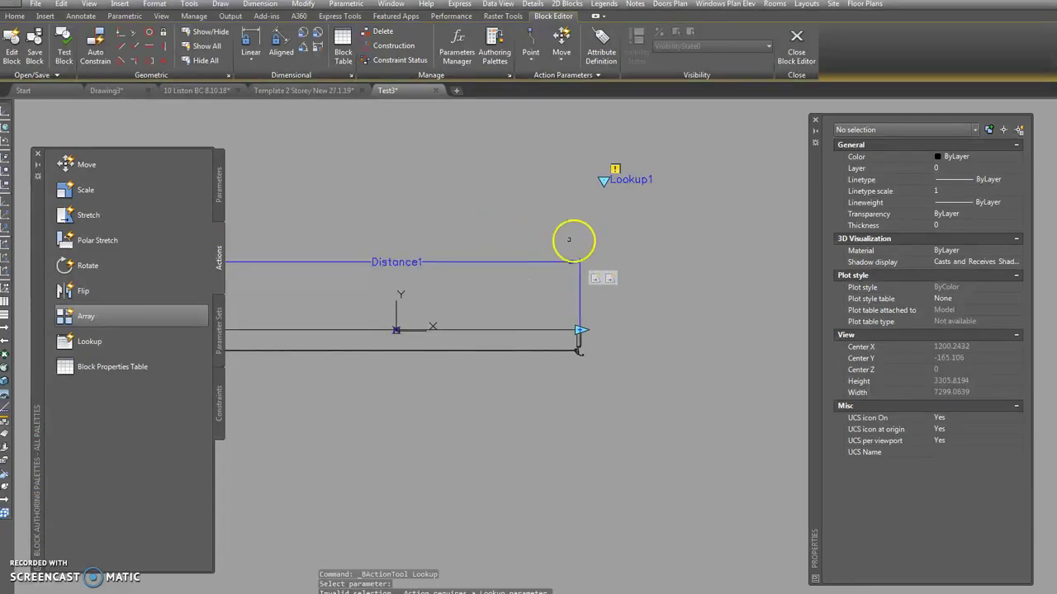
left_click(616, 171)
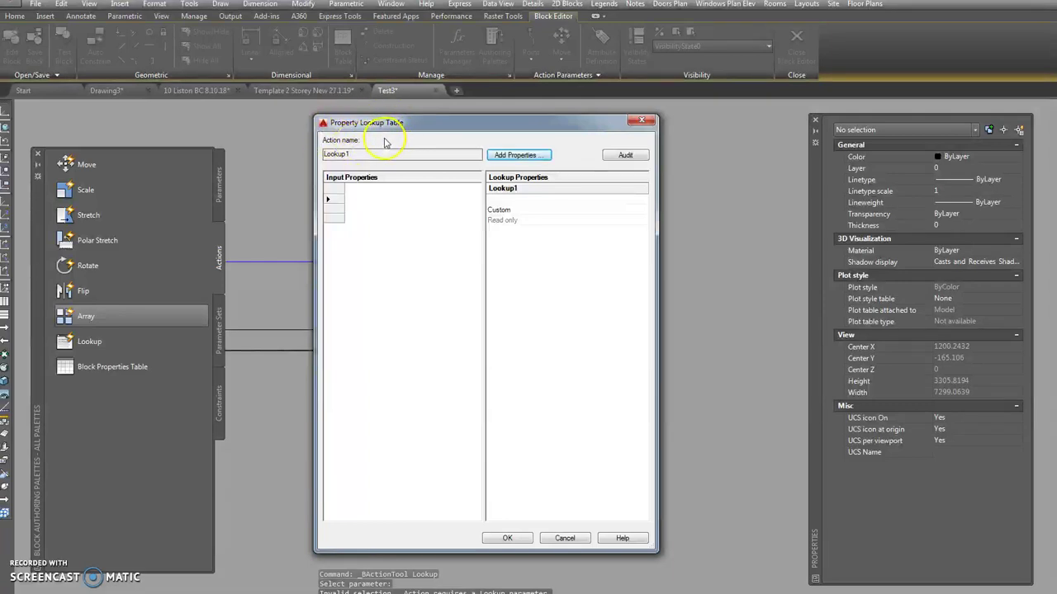
Step: Add Distance1 as the input property and enter widths 600, 700 and 800
left_click(520, 156)
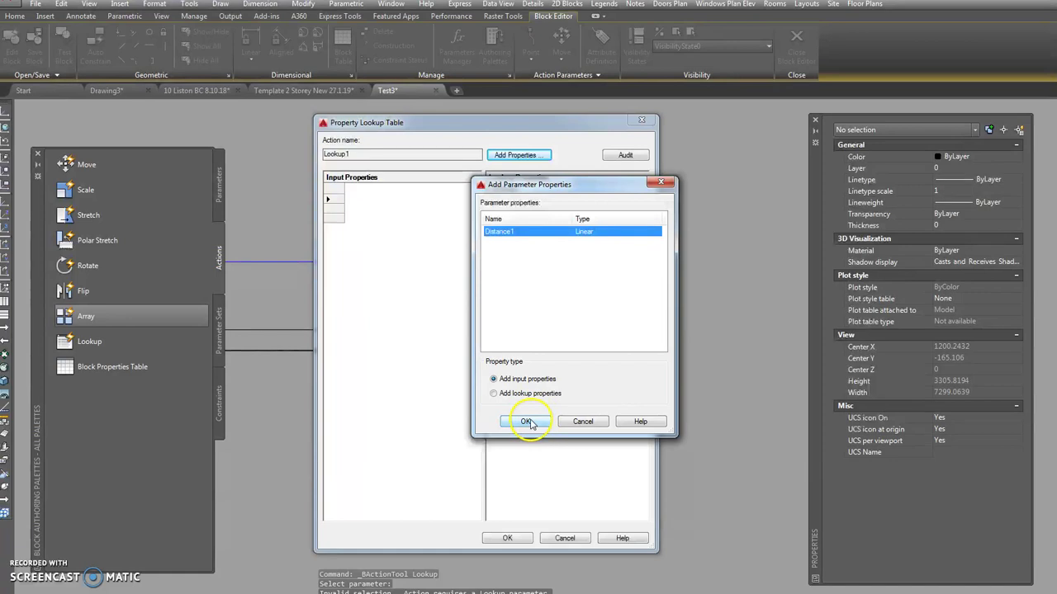
left_click(526, 422)
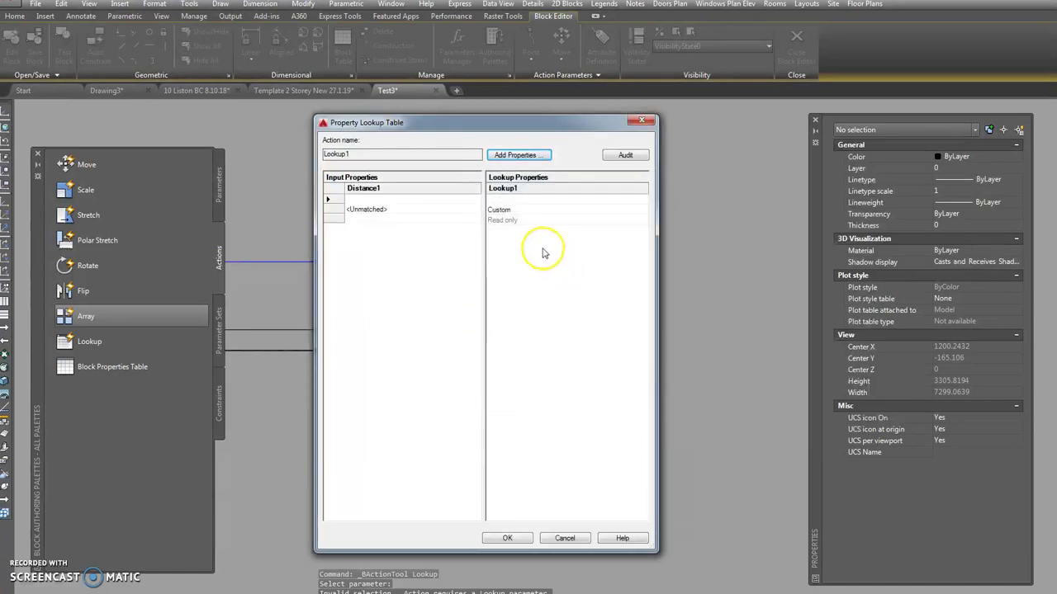
left_click(393, 208)
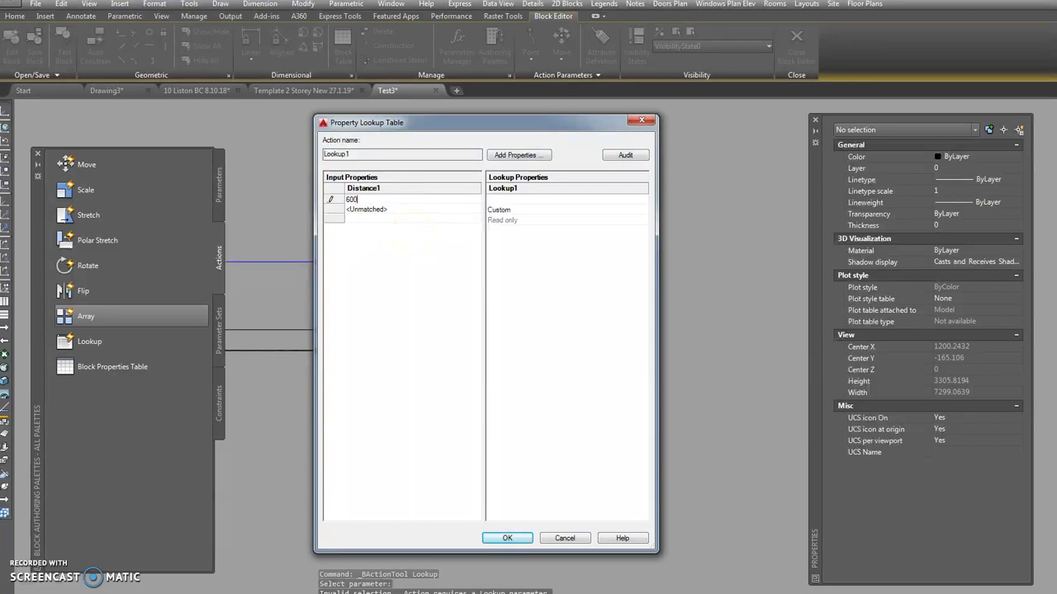
type("600")
key("Return")
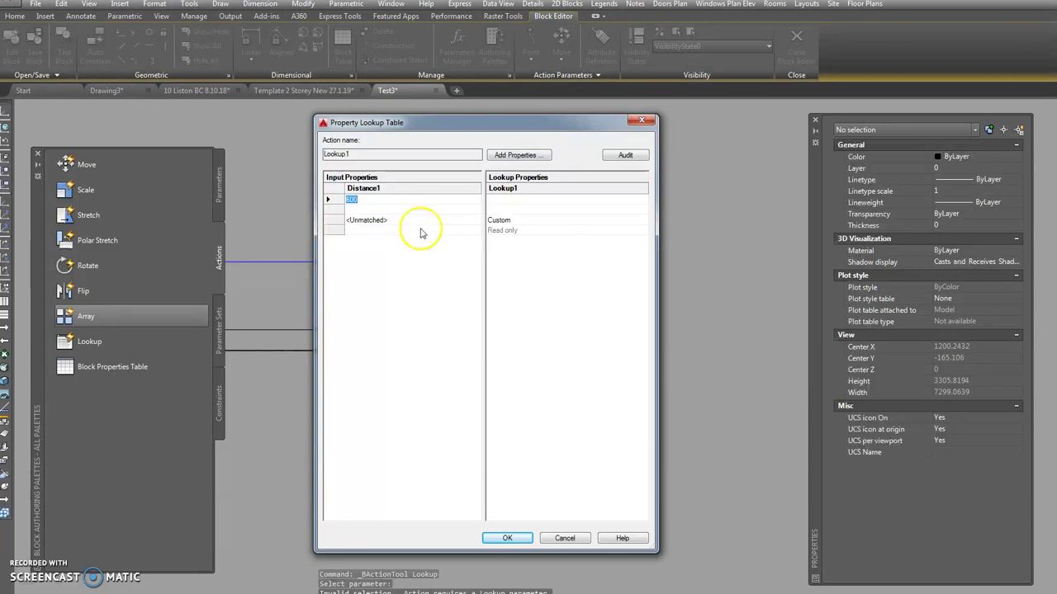
left_click(352, 208)
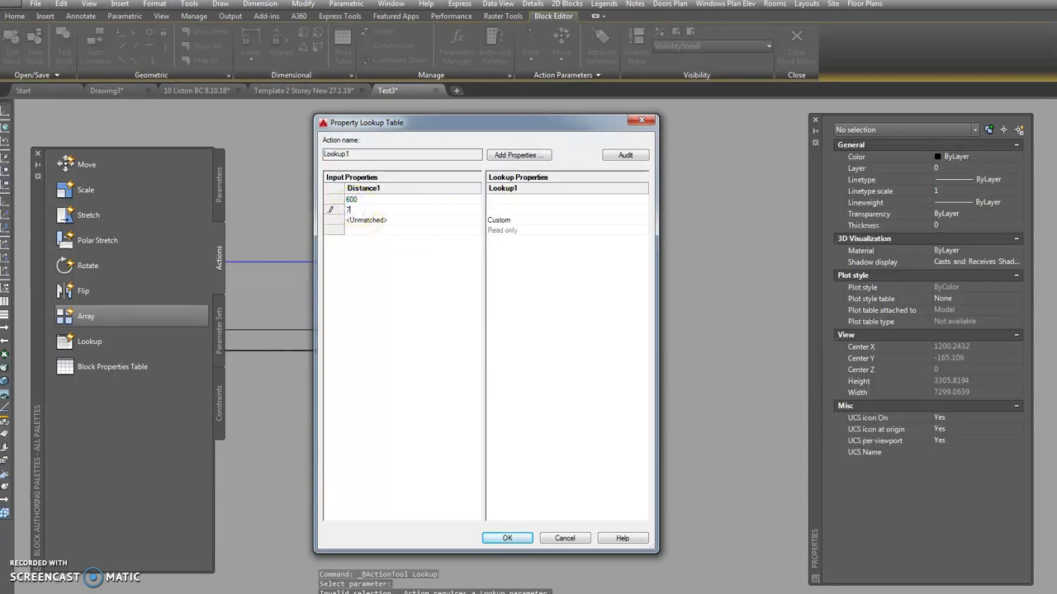
type("700")
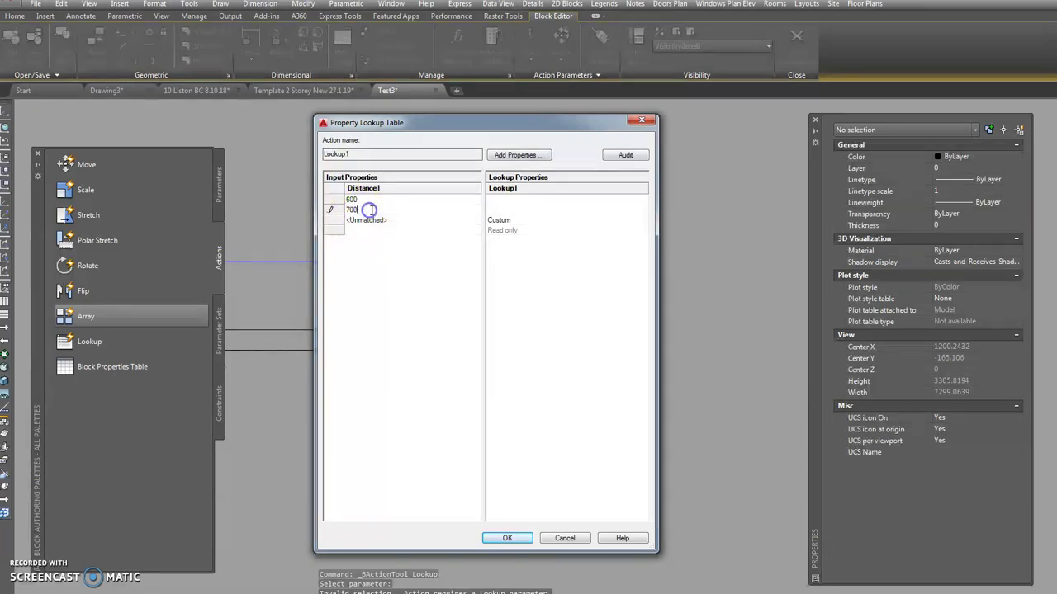
key("Return")
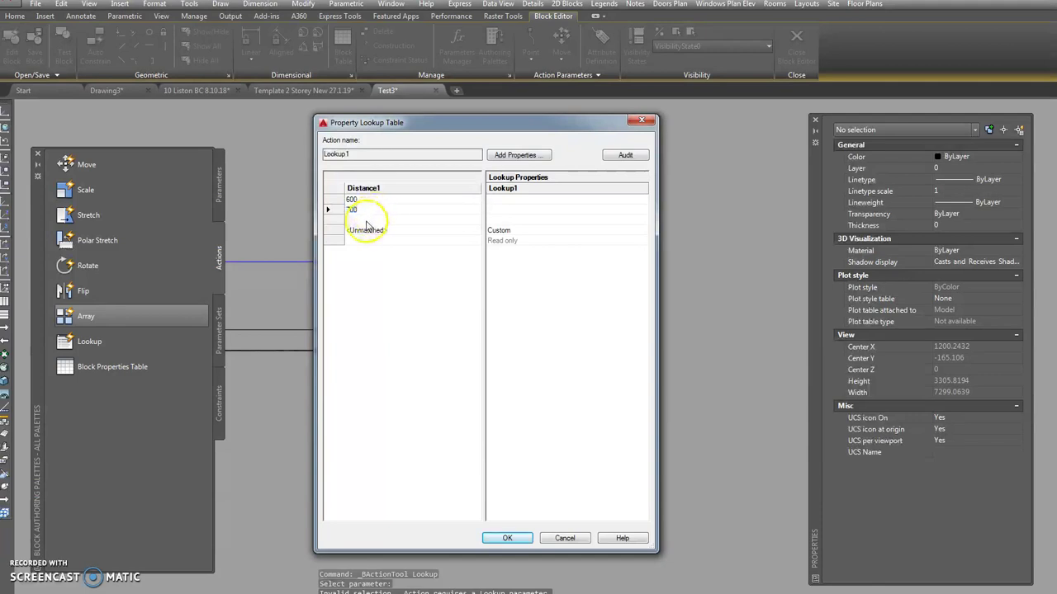
left_click(366, 221)
type("800")
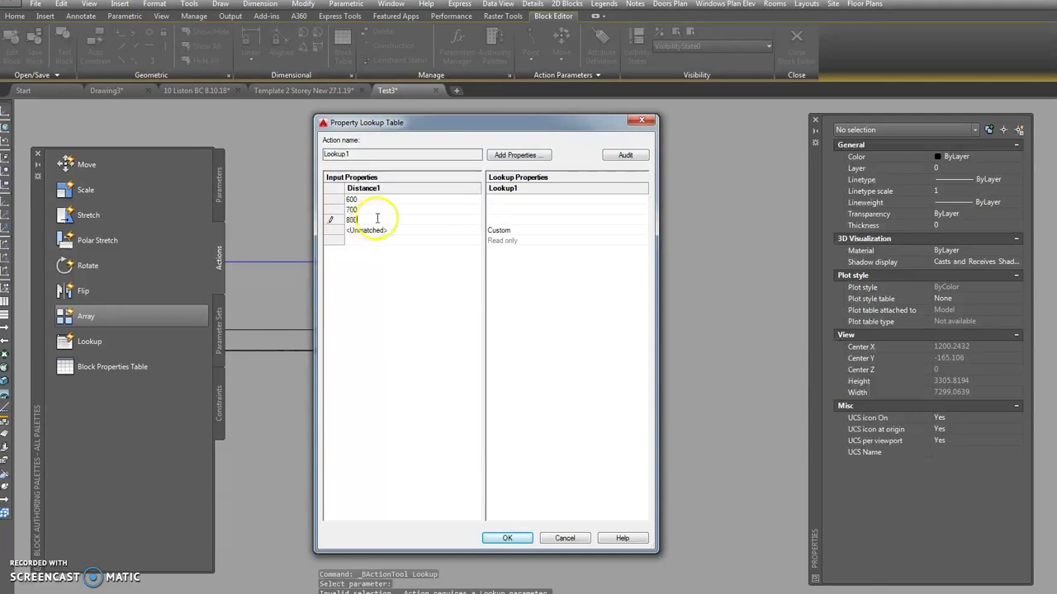
Step: Enter lookup values 0.6, 0.7 and 0.8, allow reverse lookup, and confirm the table
left_click(501, 199)
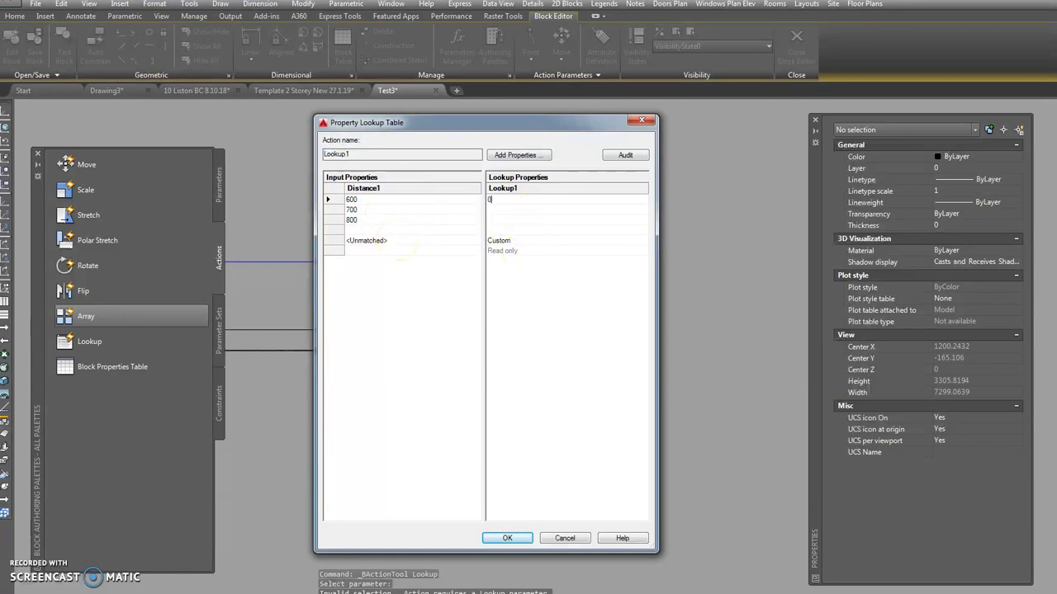
left_click(496, 210)
left_click(505, 221)
type("0.8")
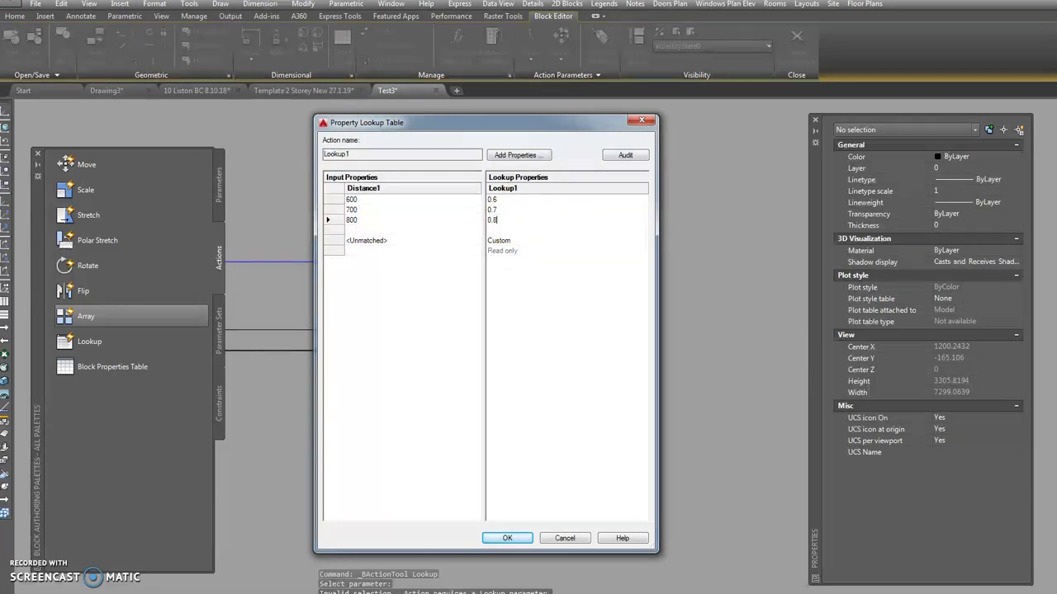
left_click(514, 241)
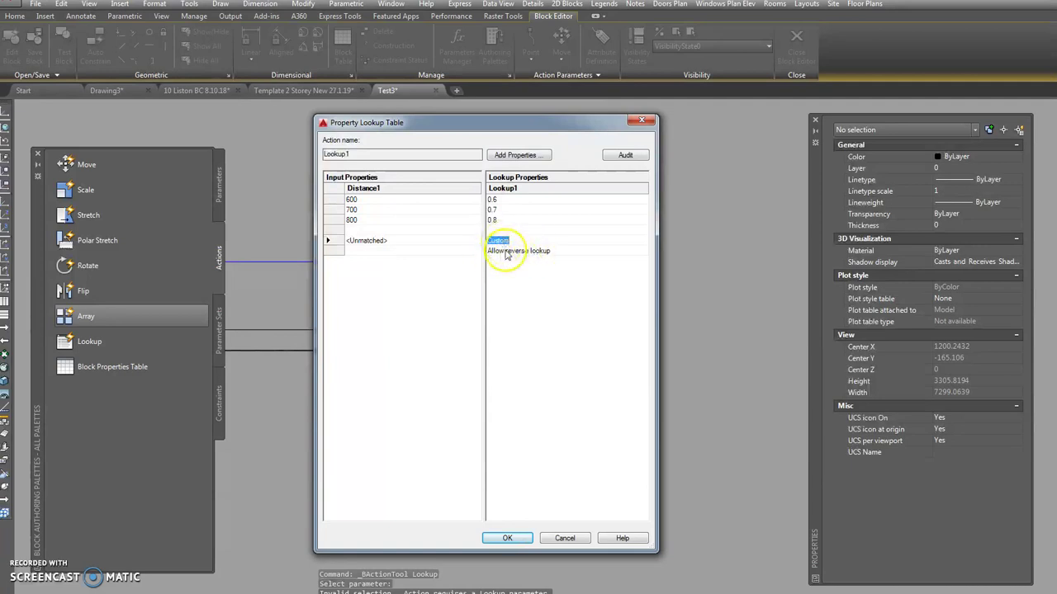
left_click(504, 538)
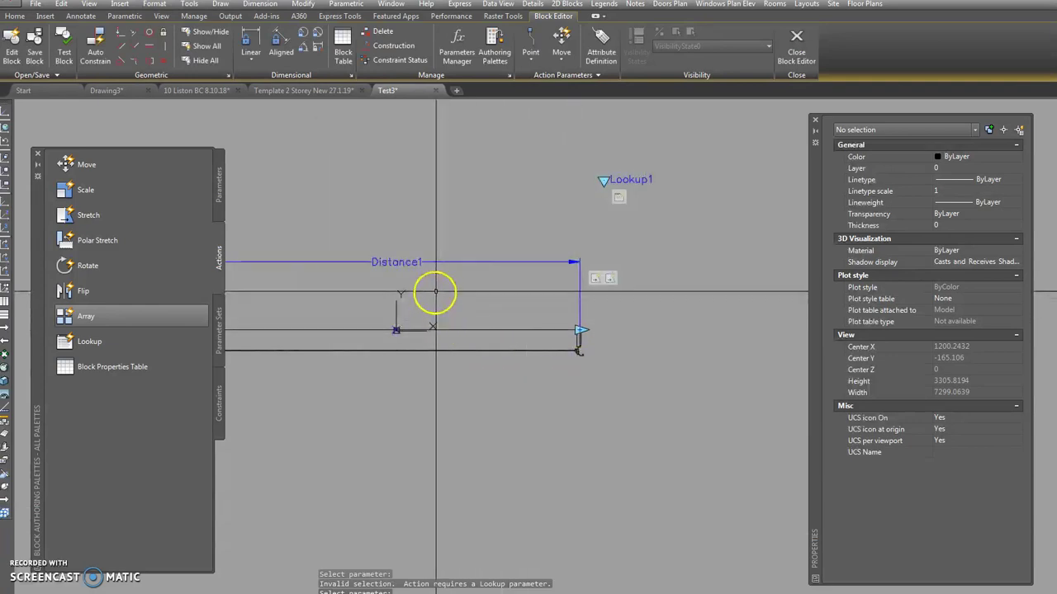
middle_click_drag(514, 265, 494, 260)
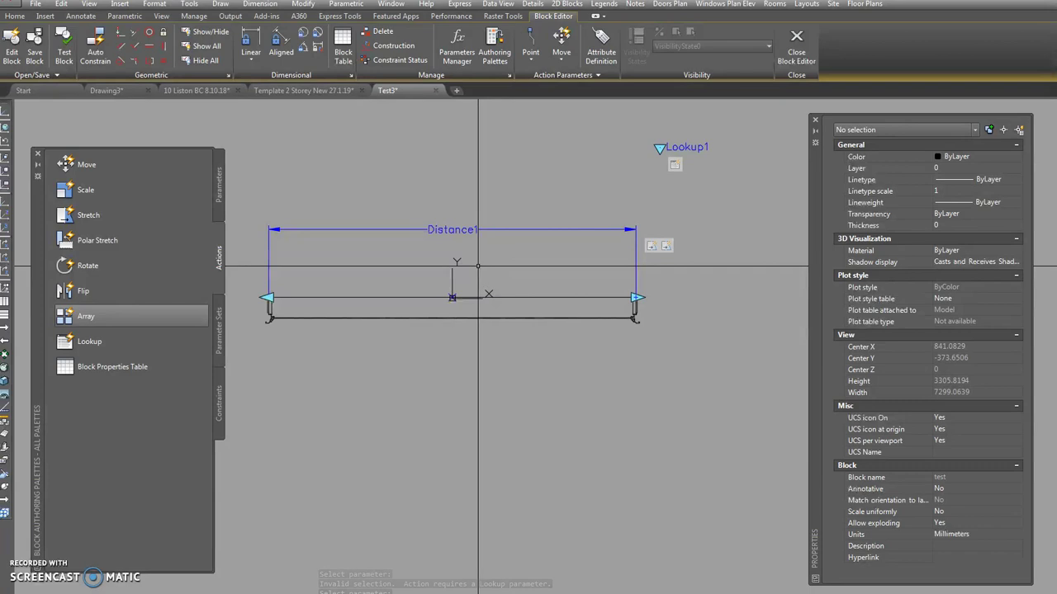
left_click(476, 264)
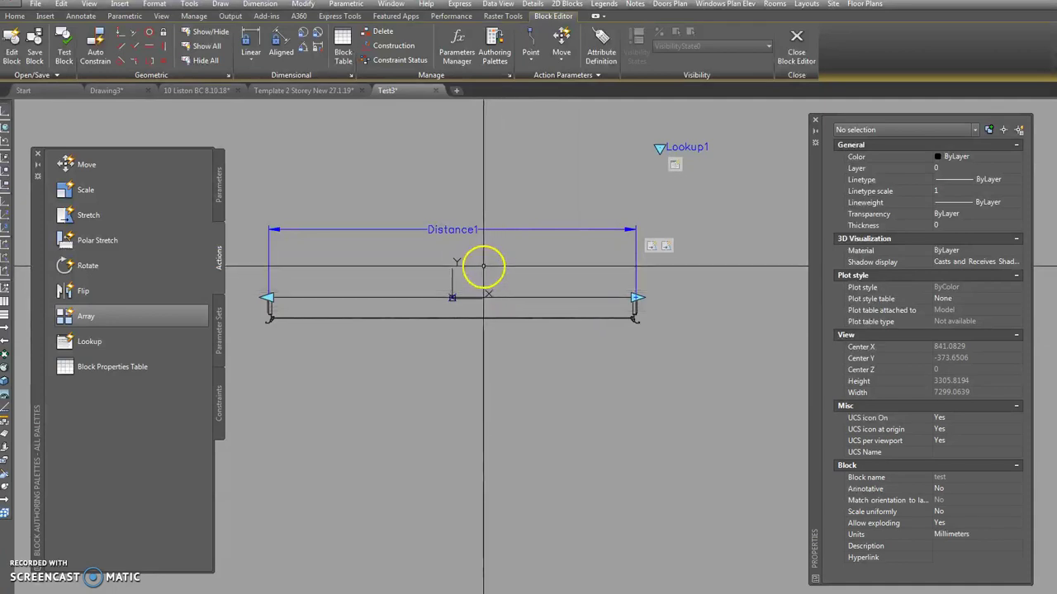
middle_click_drag(483, 268, 487, 252)
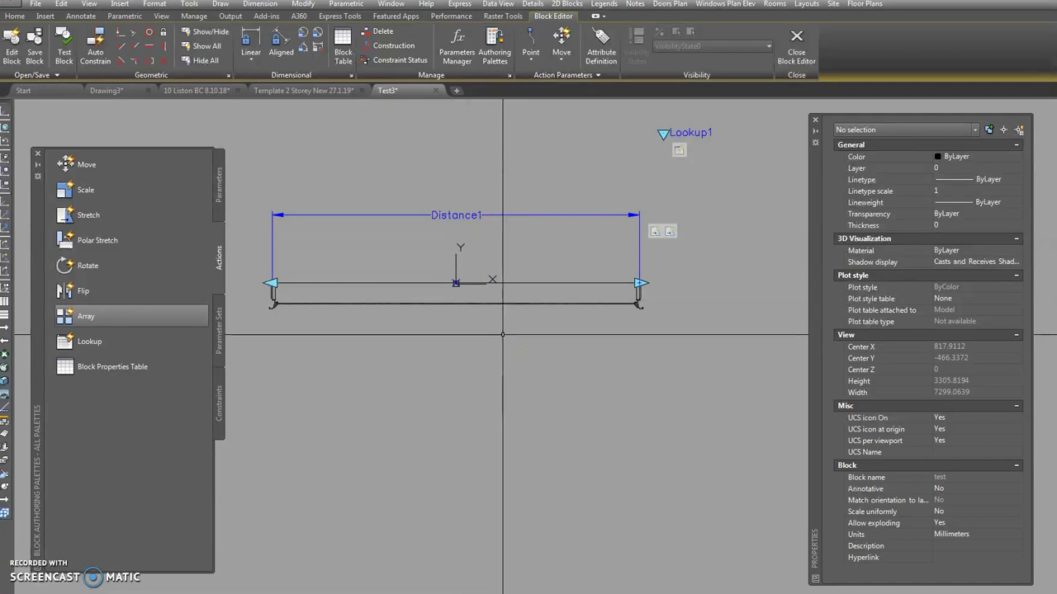
Step: Run ATTDEF and enter Width as the attribute tag
type("attdef")
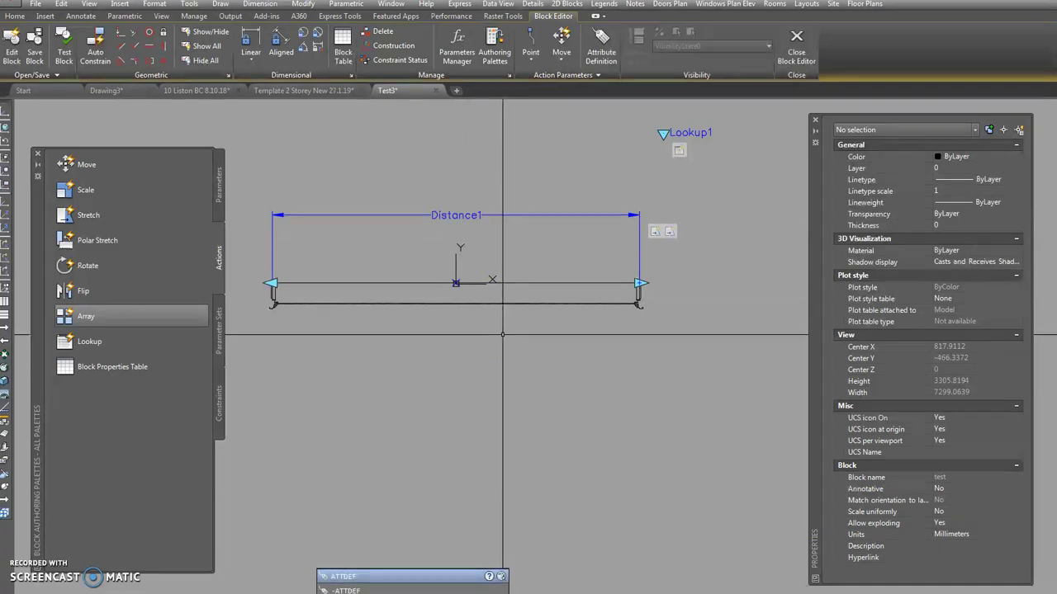
key("Return")
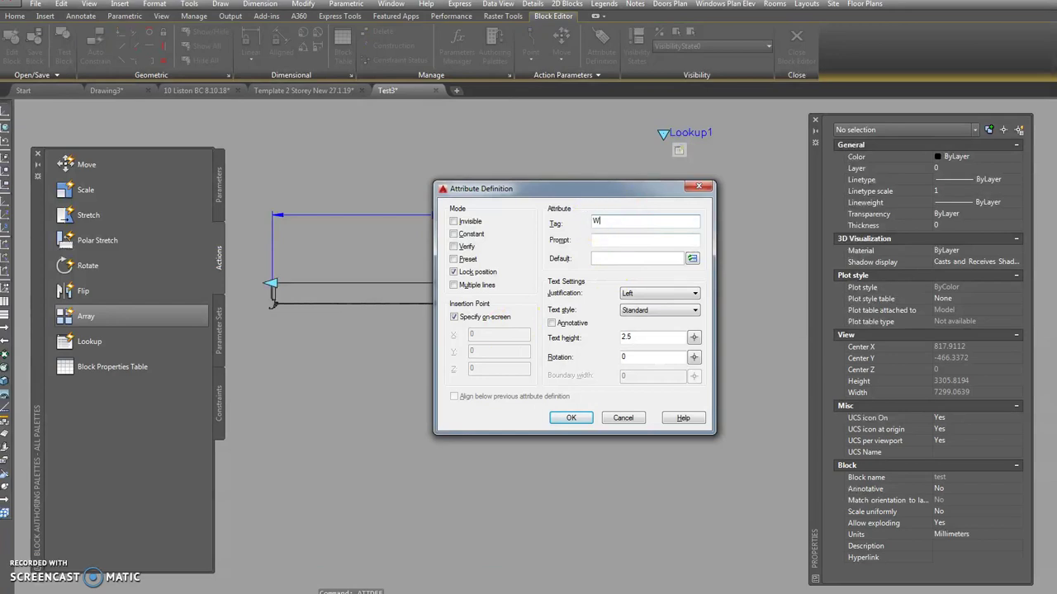
type("Width")
Step: Set the Width default to a Distance1 field with conversion factor 0.001 and suffix W
left_click(692, 259)
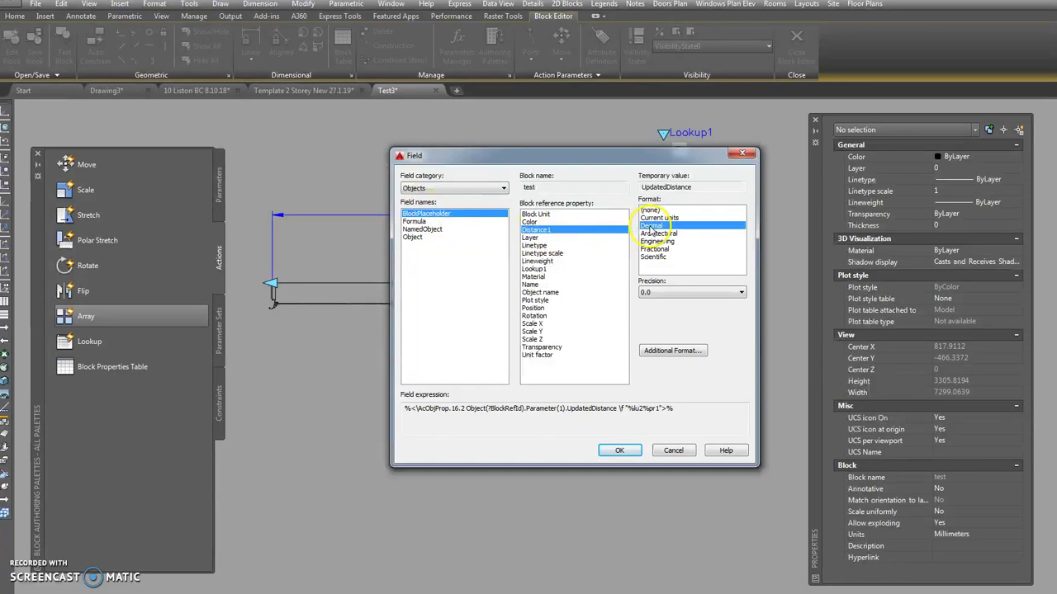
left_click(678, 351)
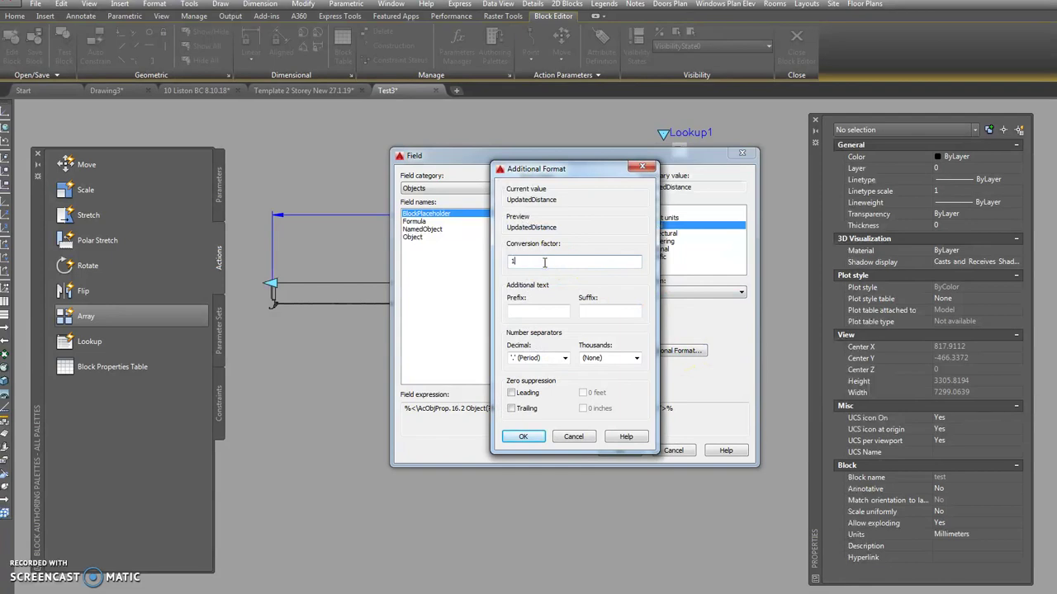
type("0.")
left_click(604, 312)
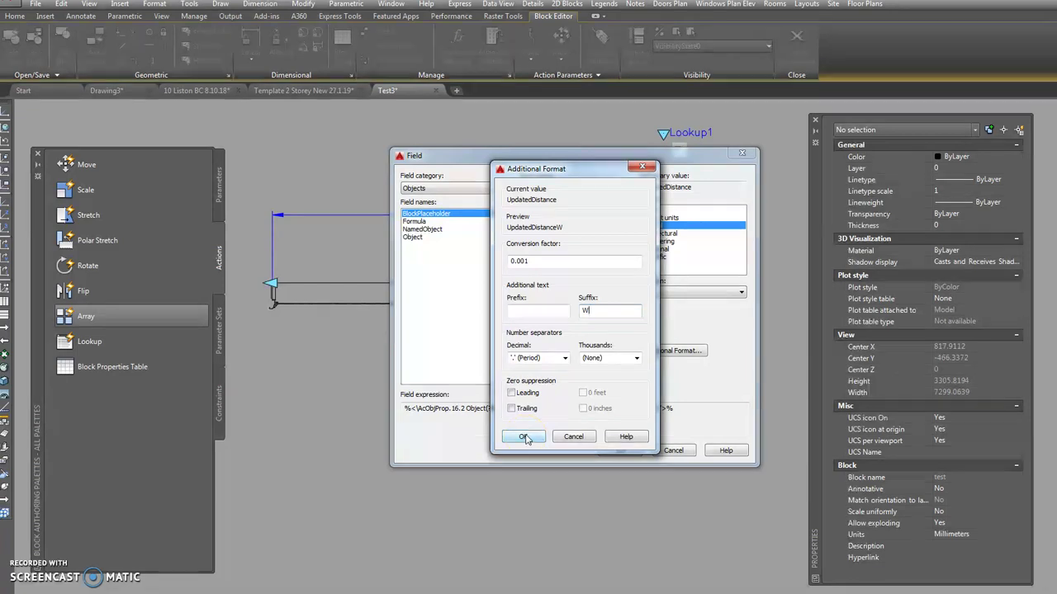
left_click(524, 438)
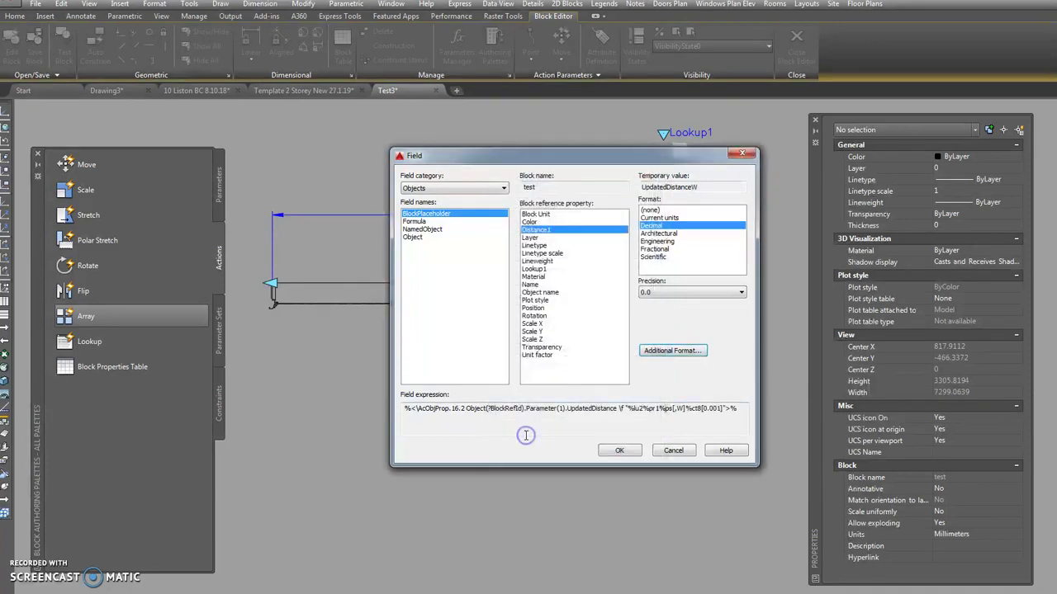
Step: Finish the Width attribute definition and place it below the window
left_click(619, 450)
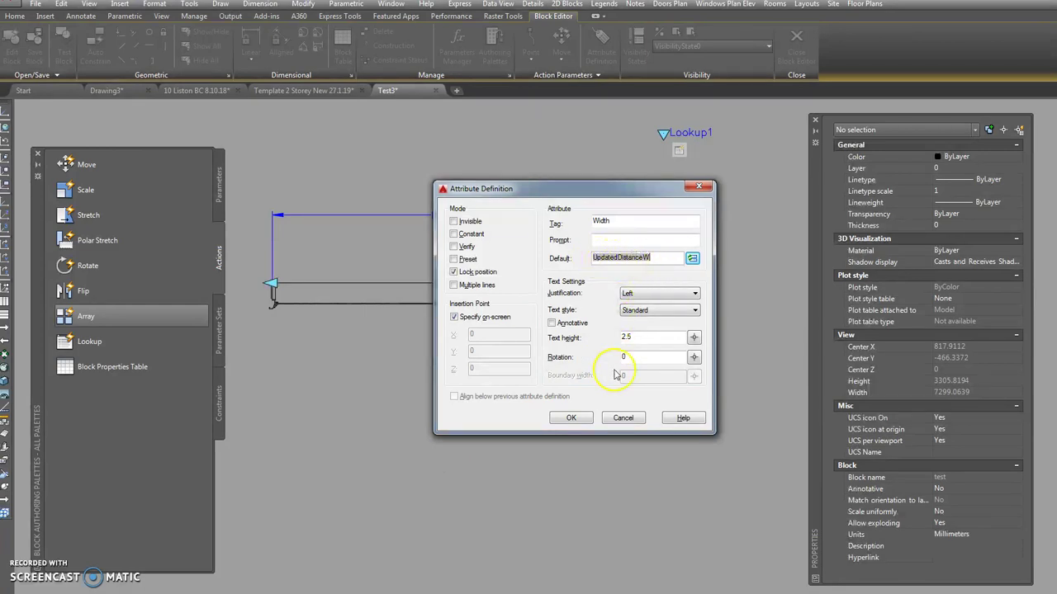
left_click(571, 419)
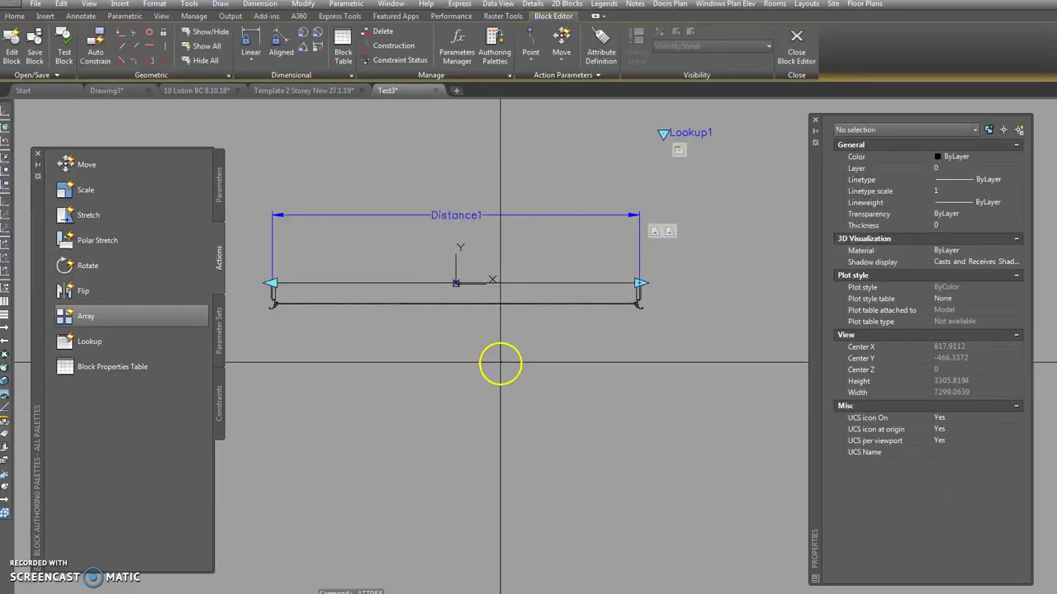
left_click(502, 355)
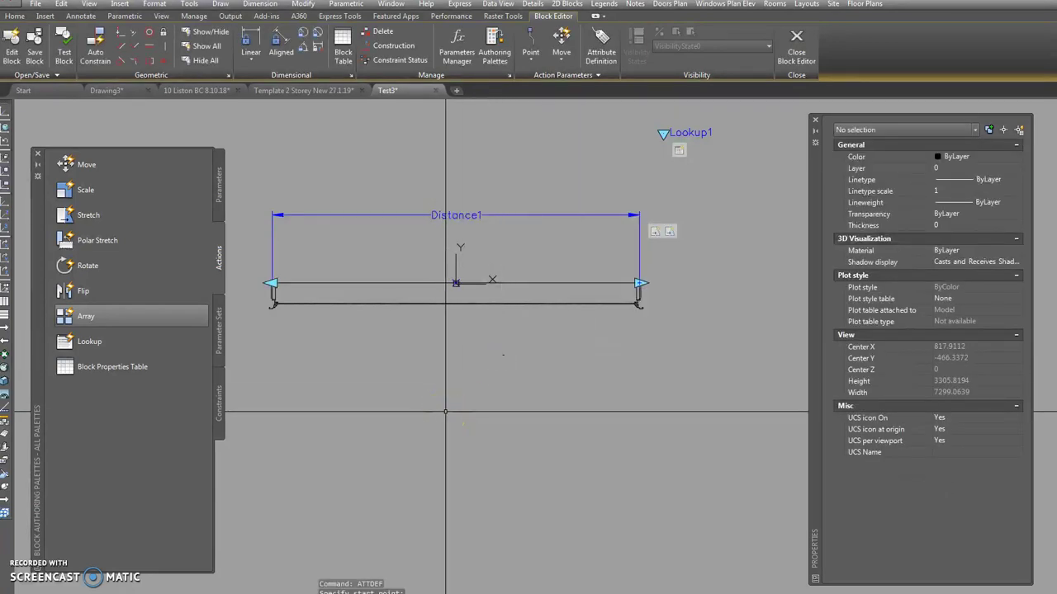
Step: Change the WIDTH attribute's text height from 2.5 to 150
left_click_drag(538, 335, 468, 377)
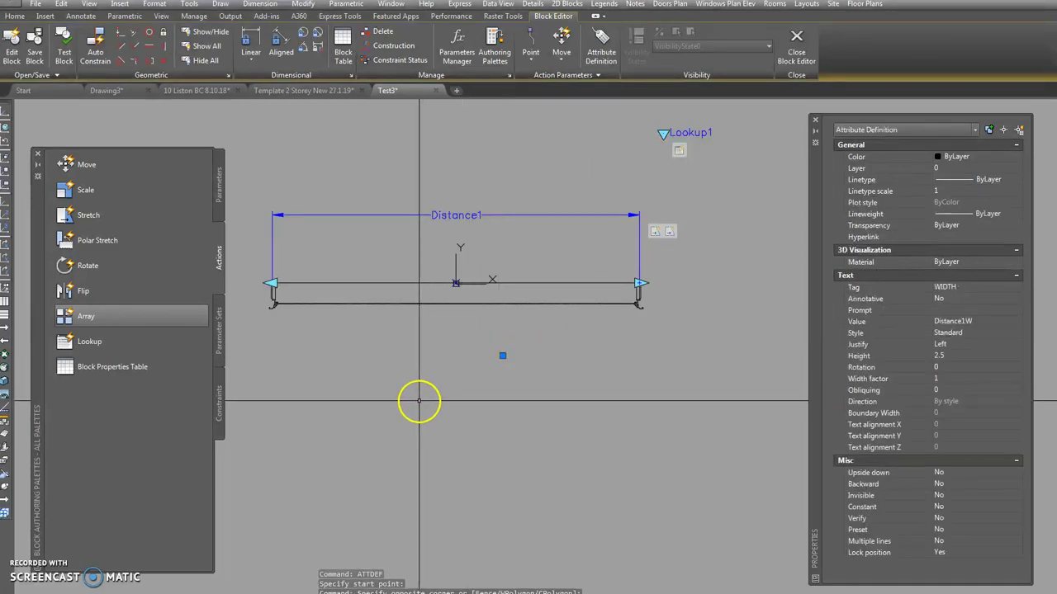
left_click(950, 358)
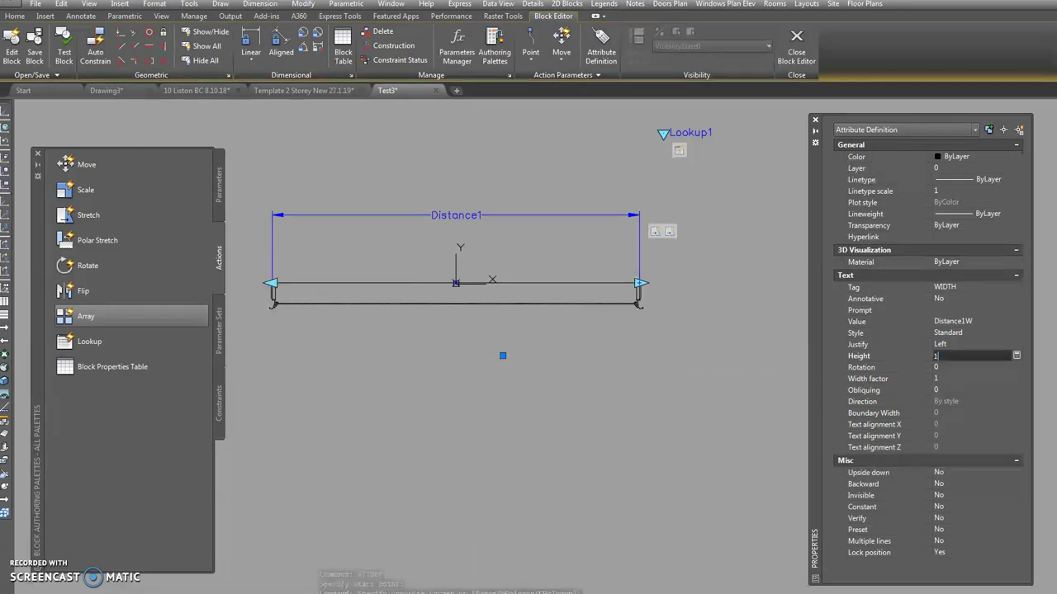
left_click(967, 344)
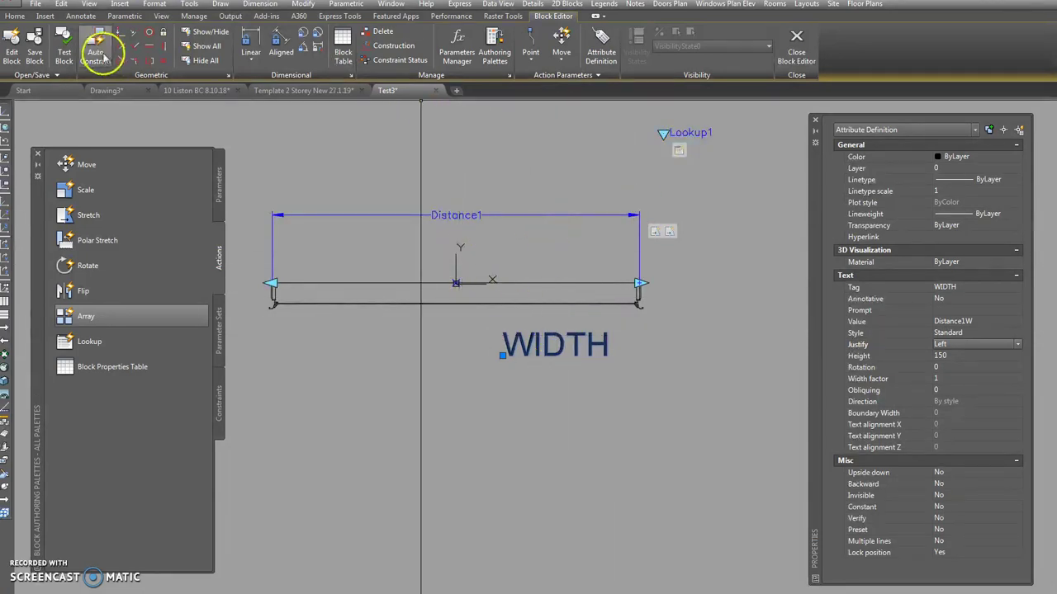
Step: In a test window, pick the 0.7 lookup width and REGEN so the label reads 0.7W
left_click(64, 48)
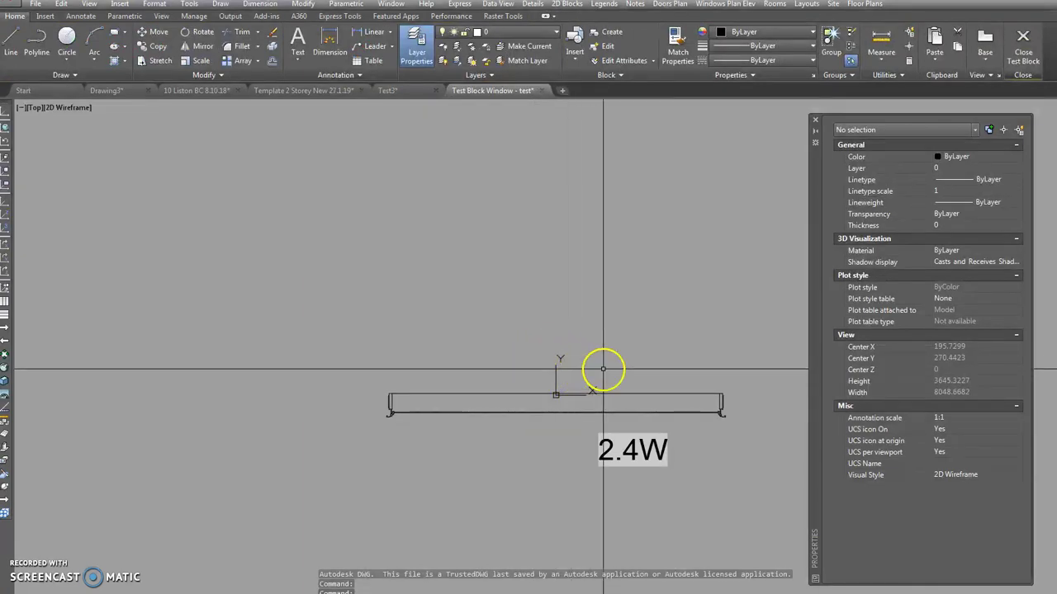
left_click(649, 381)
left_click(637, 394)
middle_click_drag(617, 328, 479, 292)
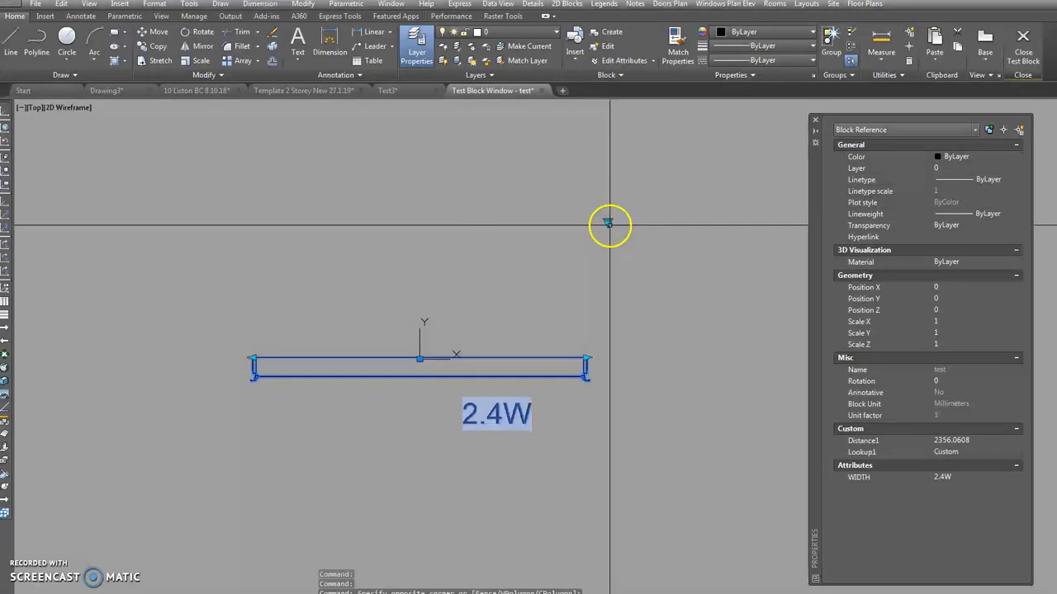
left_click(607, 224)
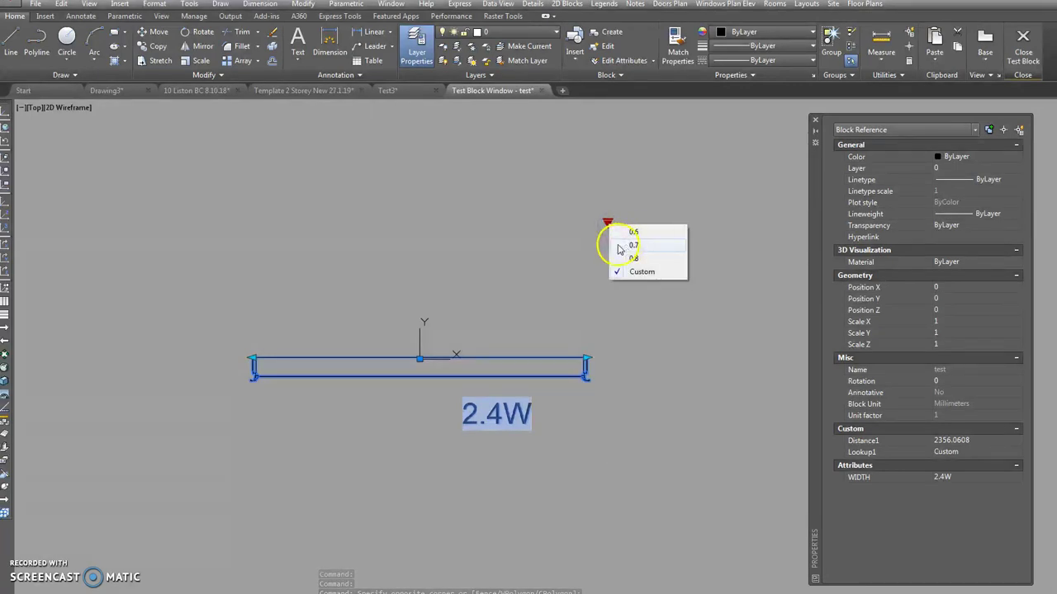
left_click(621, 246)
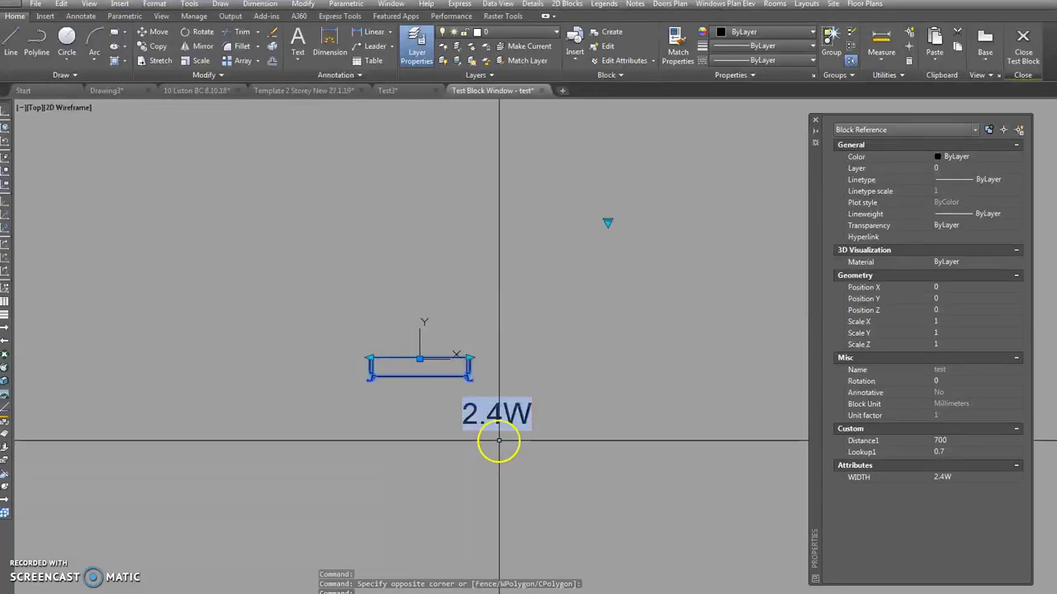
type("re")
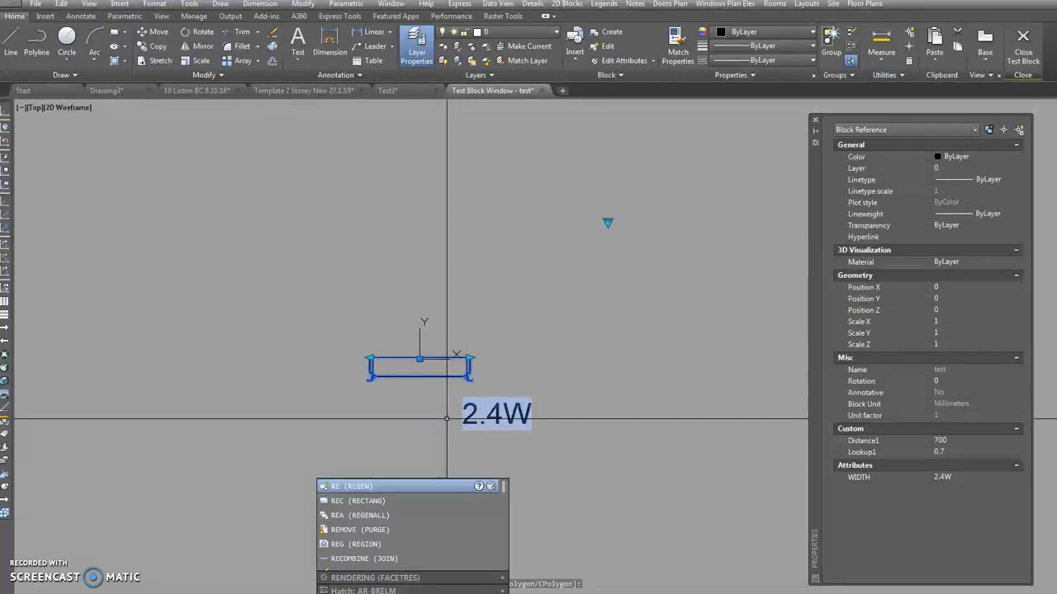
key("Return")
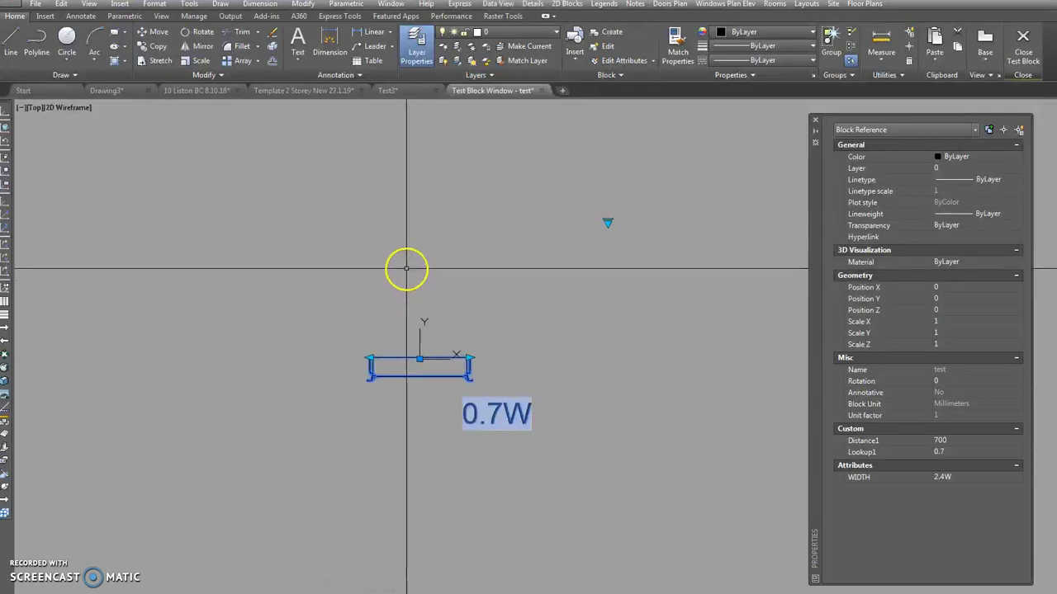
middle_click_drag(399, 257, 418, 218)
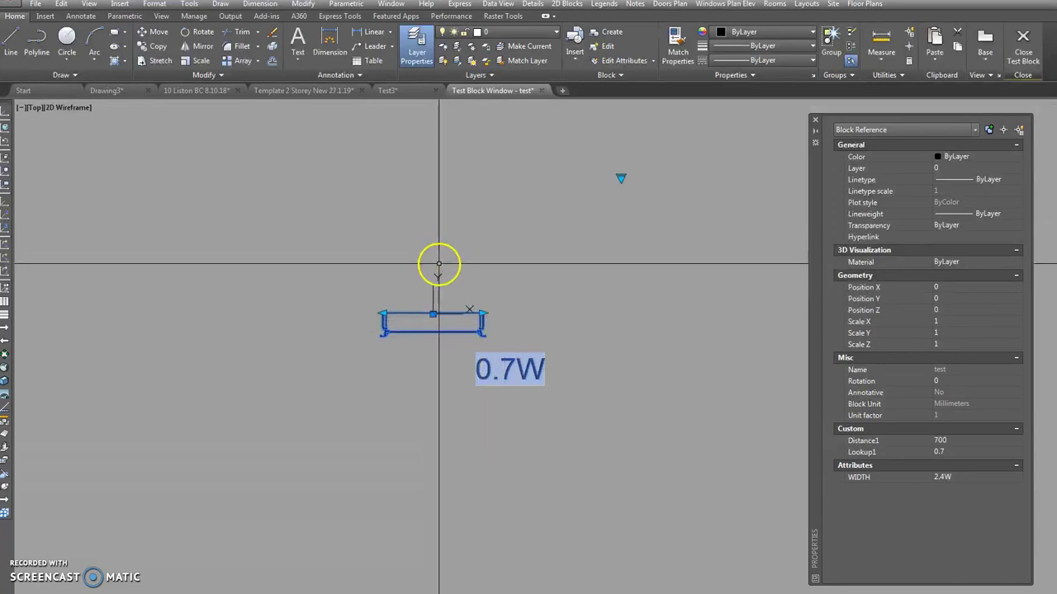
Step: Close the test window and return to the Block Editor, leaving WIDTH where it is
key("Escape")
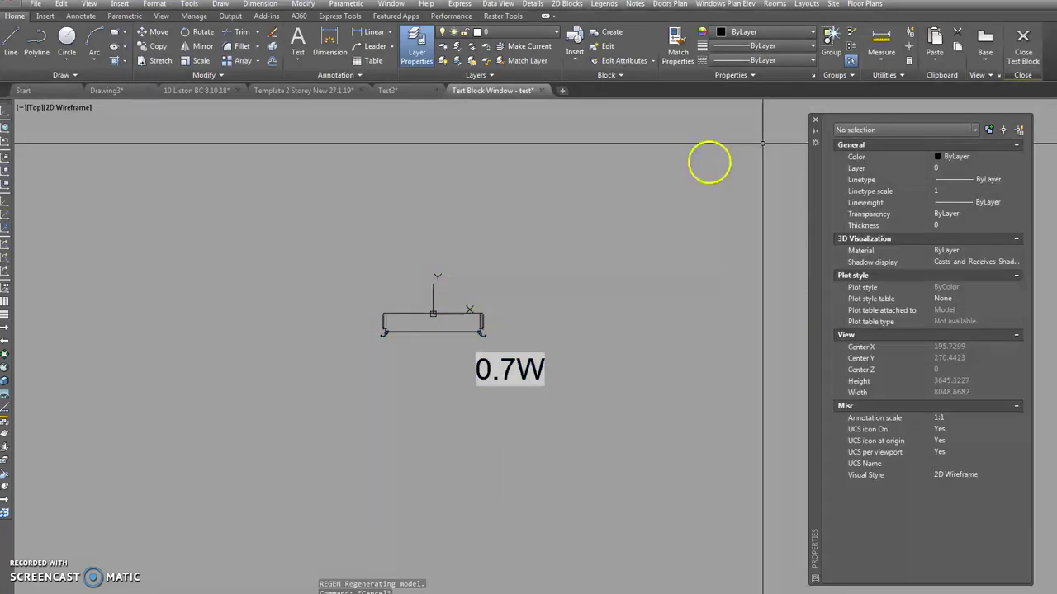
left_click(1023, 41)
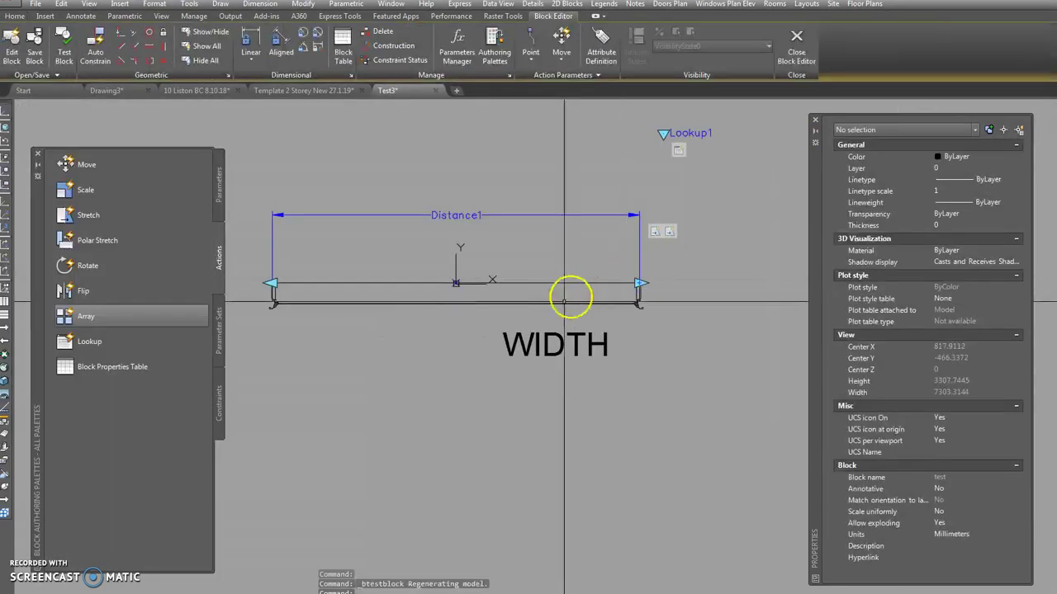
left_click(533, 359)
left_click(503, 355)
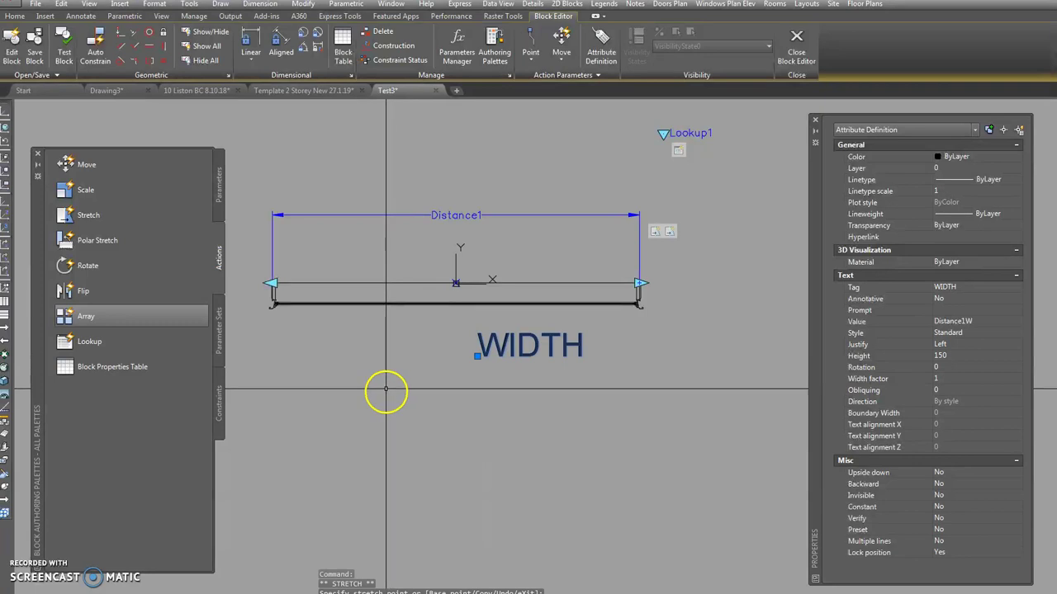
key("Escape")
key("Escape")
Step: Run ATTDEF to define a Height attribute with prompt Height and 150-high text
middle_click_drag(387, 375, 456, 364)
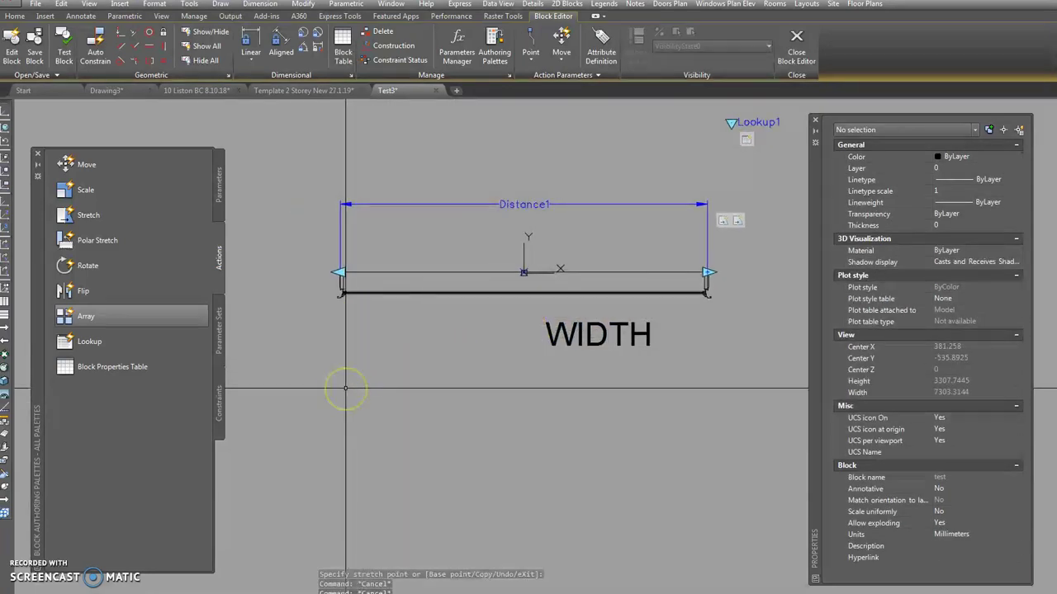
type("att")
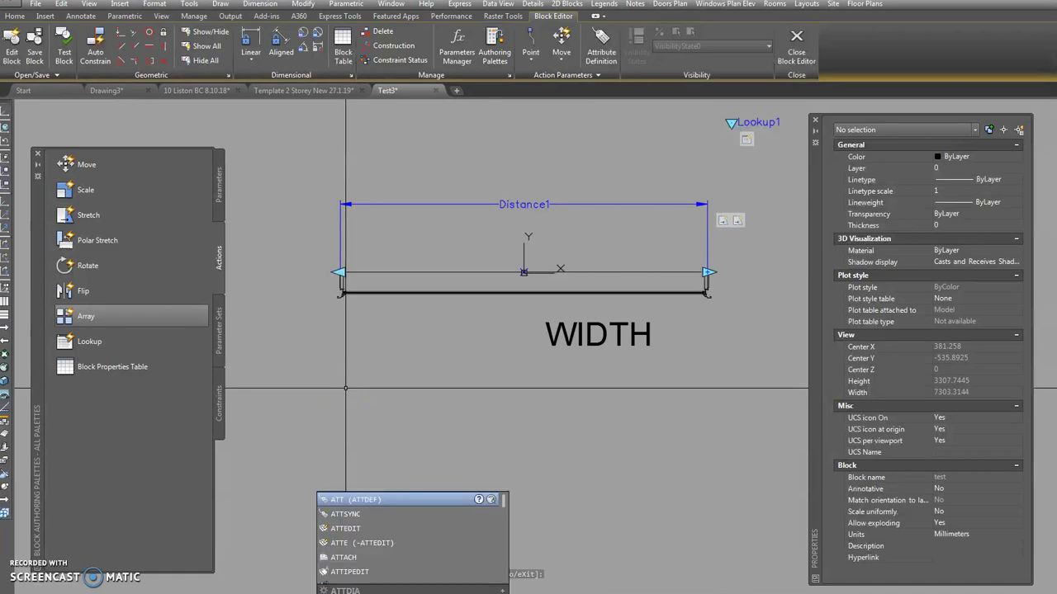
type("d")
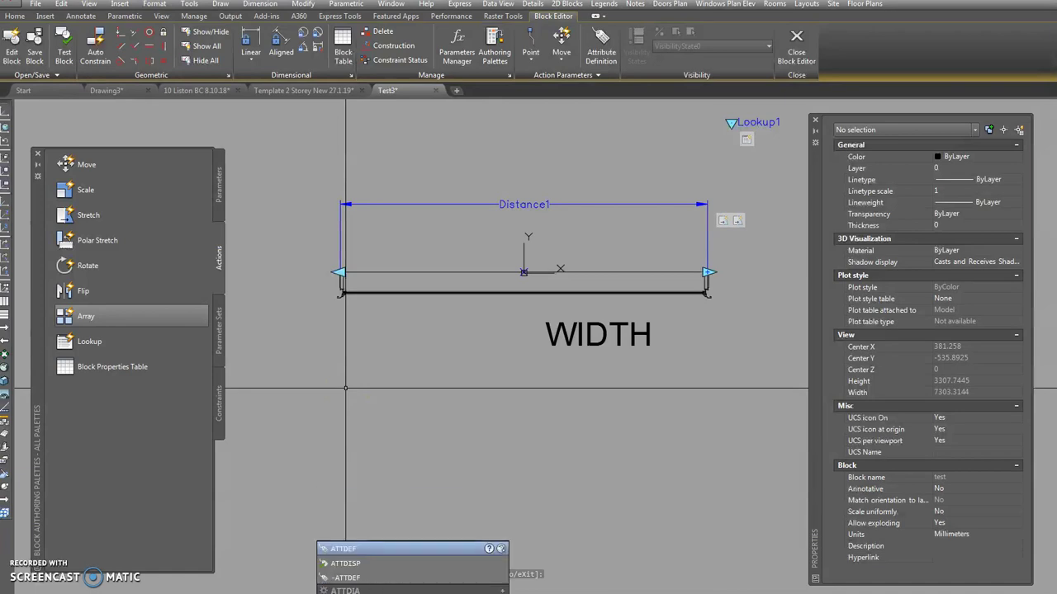
key("Return")
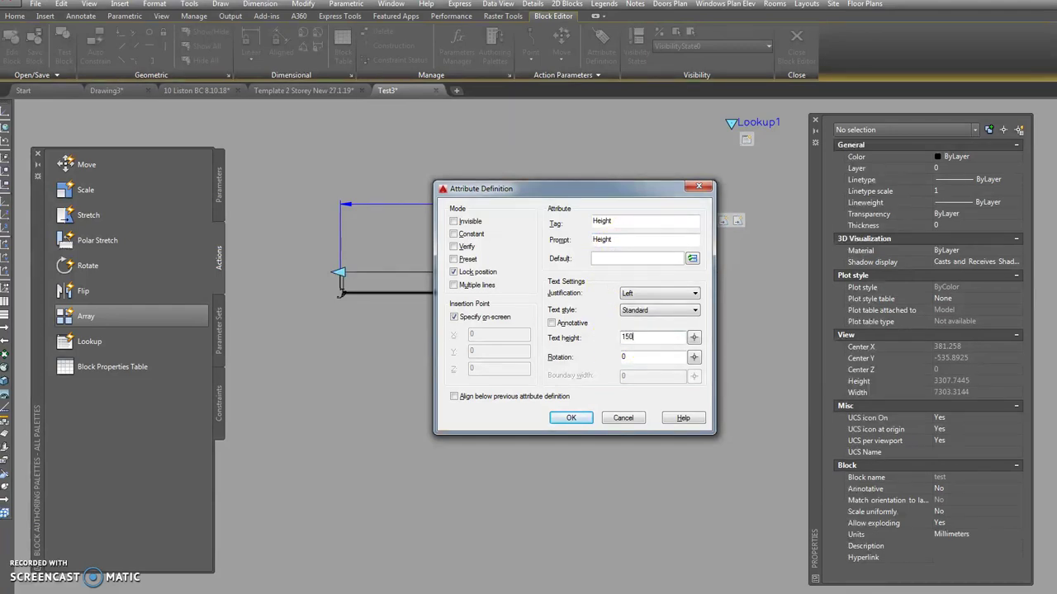
Step: Place HEIGHT below the window, keep the Standard style, and set its justification to Right
left_click(571, 418)
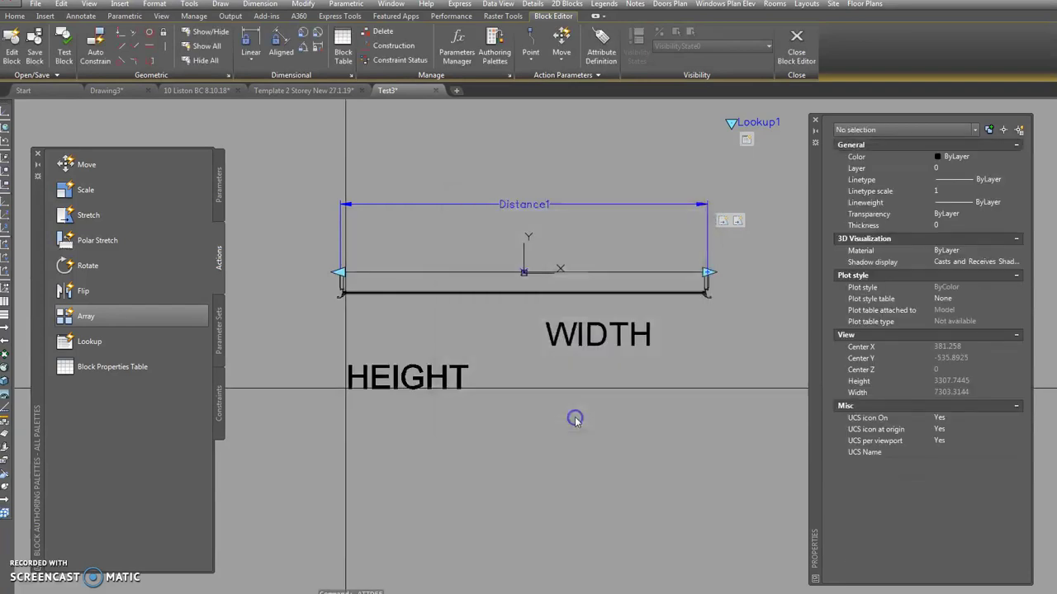
left_click(380, 345)
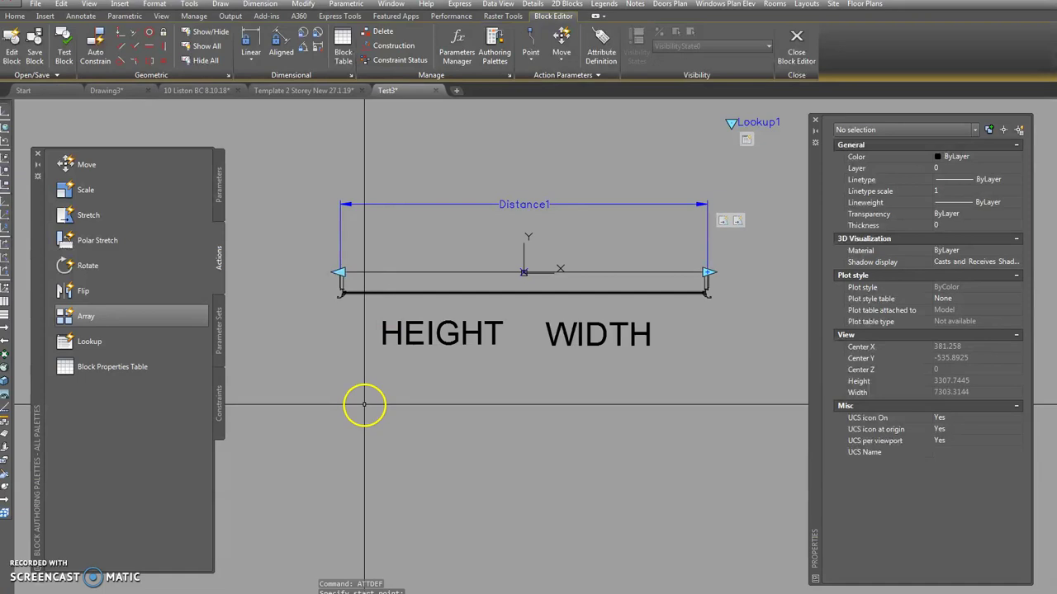
left_click(462, 305)
left_click(428, 364)
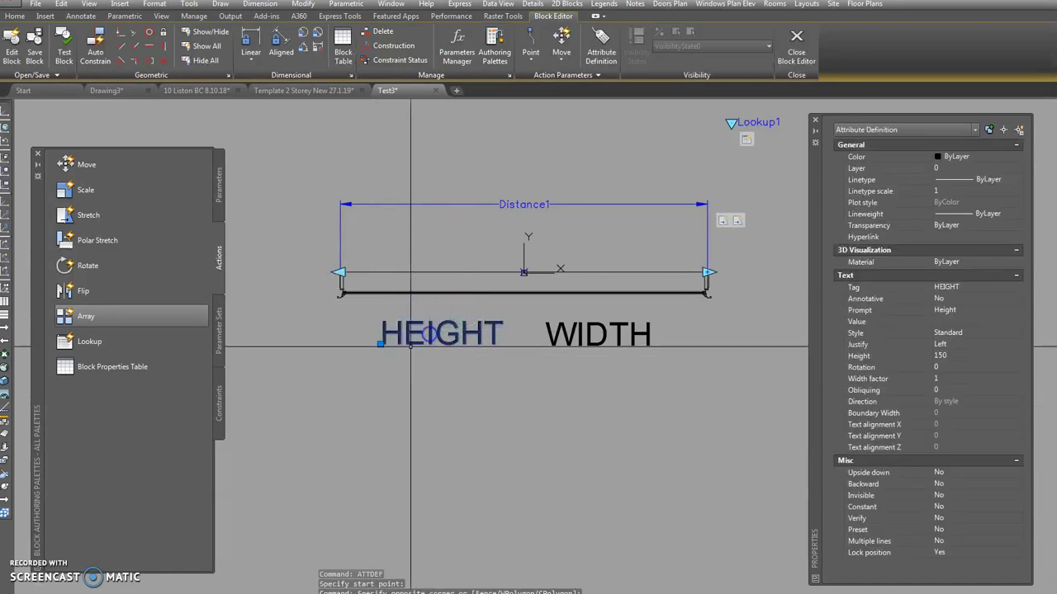
left_click(980, 334)
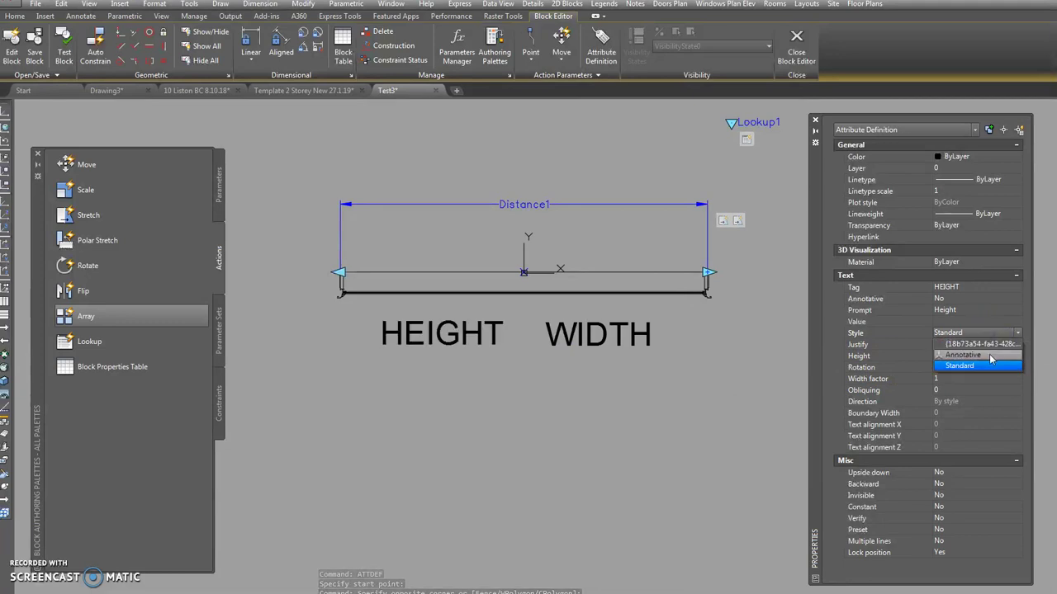
left_click(974, 320)
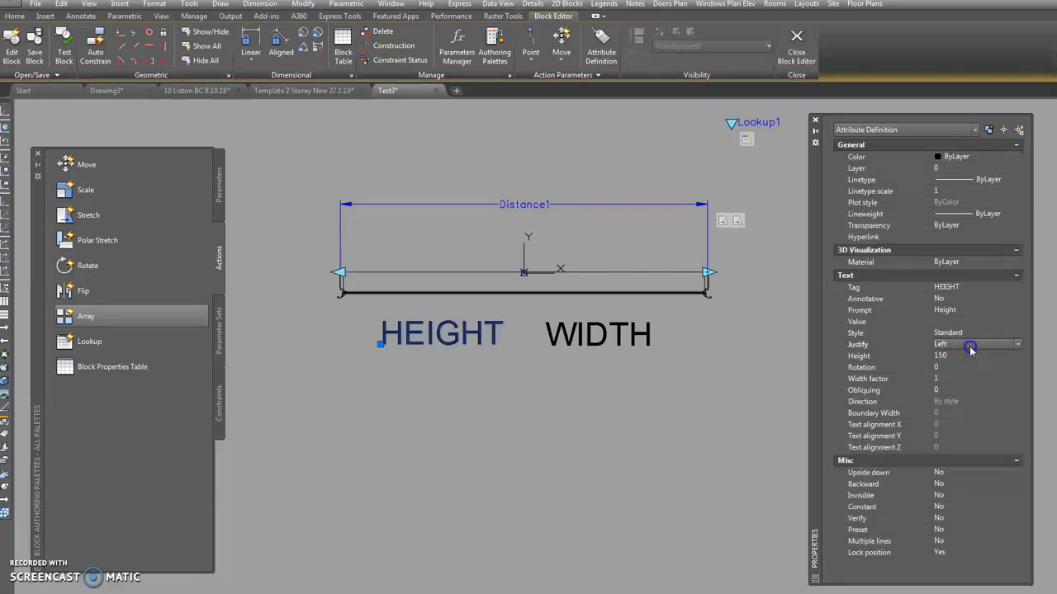
left_click(1017, 344)
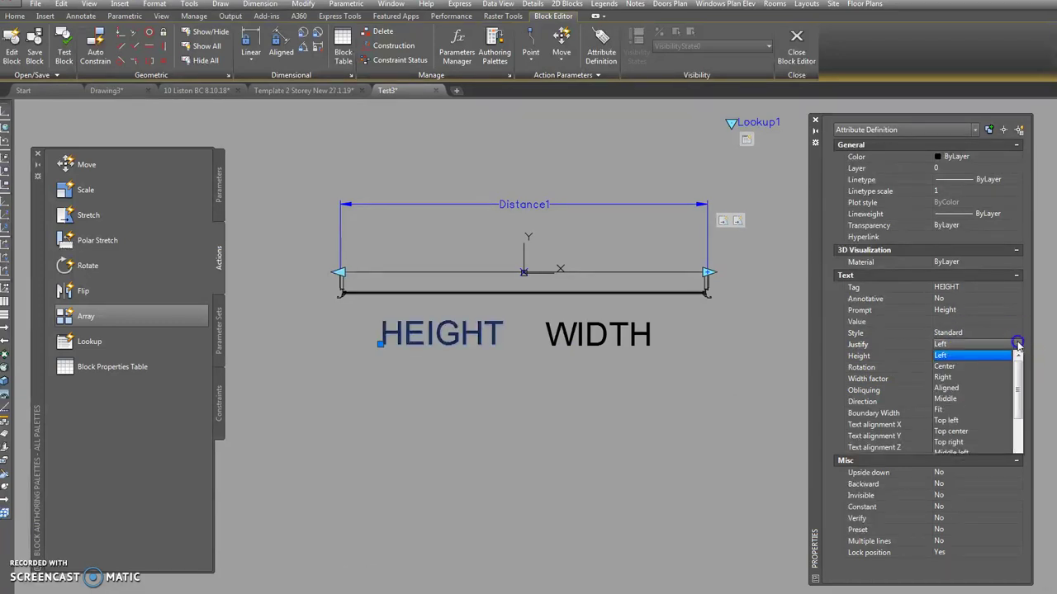
left_click(956, 381)
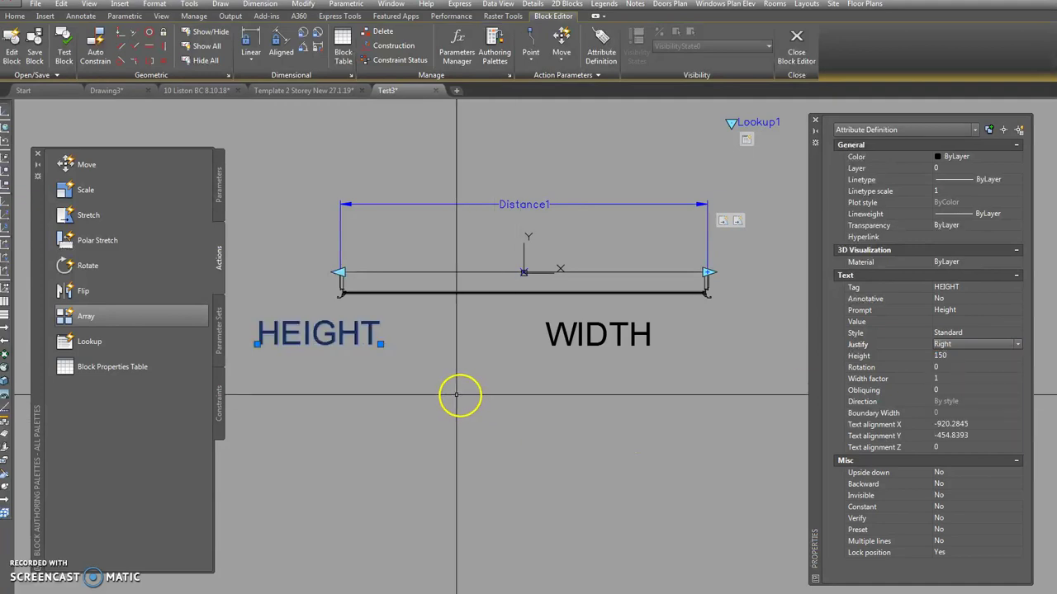
Step: Move the HEIGHT text so it sits just left of the WIDTH label
left_click(380, 343)
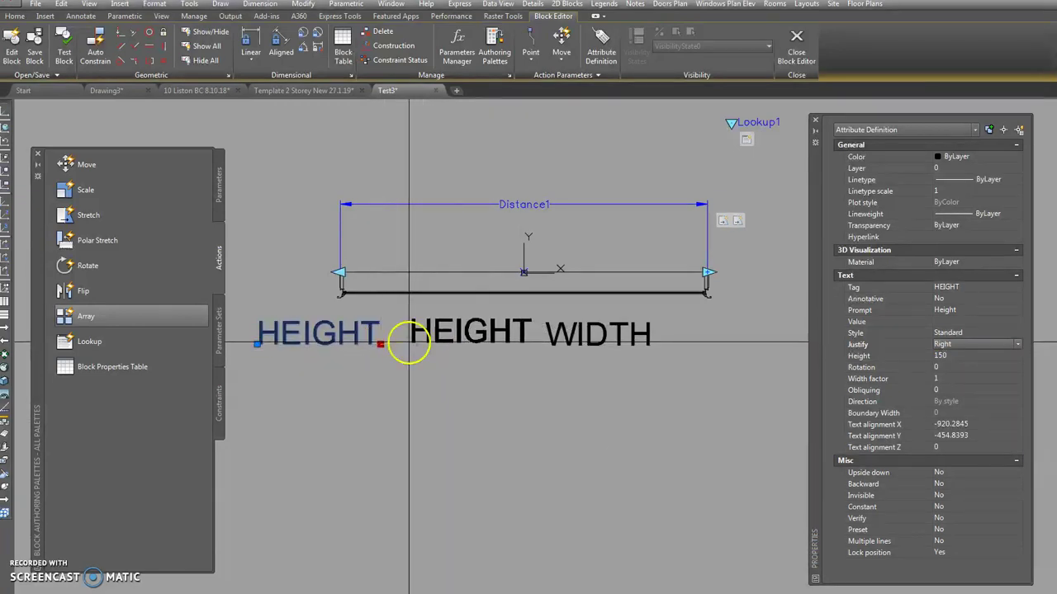
left_click(404, 347)
left_click(404, 348)
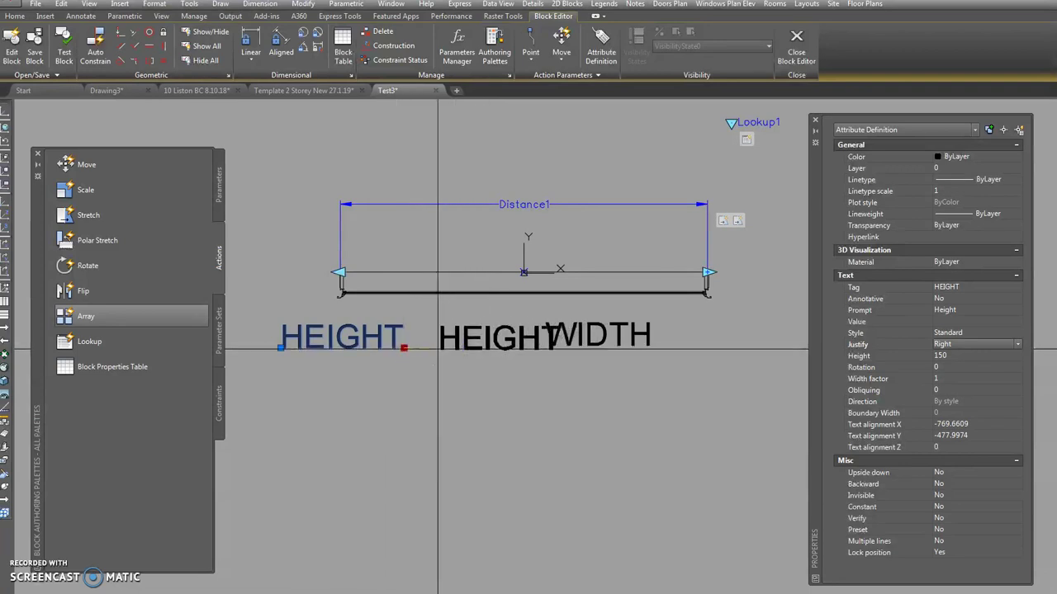
left_click(424, 347)
scroll(452, 350, "up", 3)
scroll(433, 343, "down", 3)
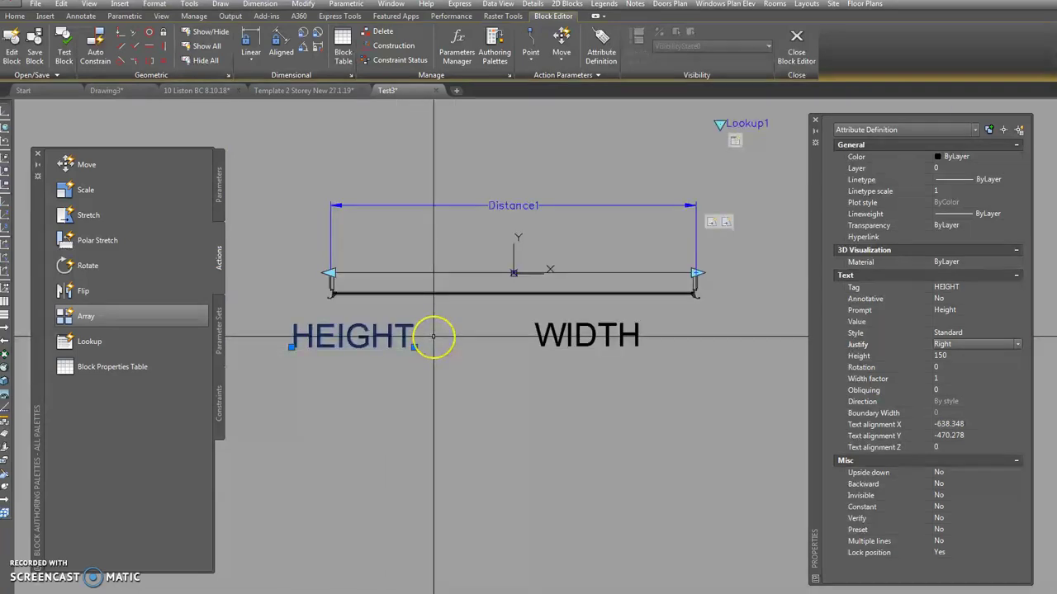
key("m")
key("Return")
left_click(377, 389)
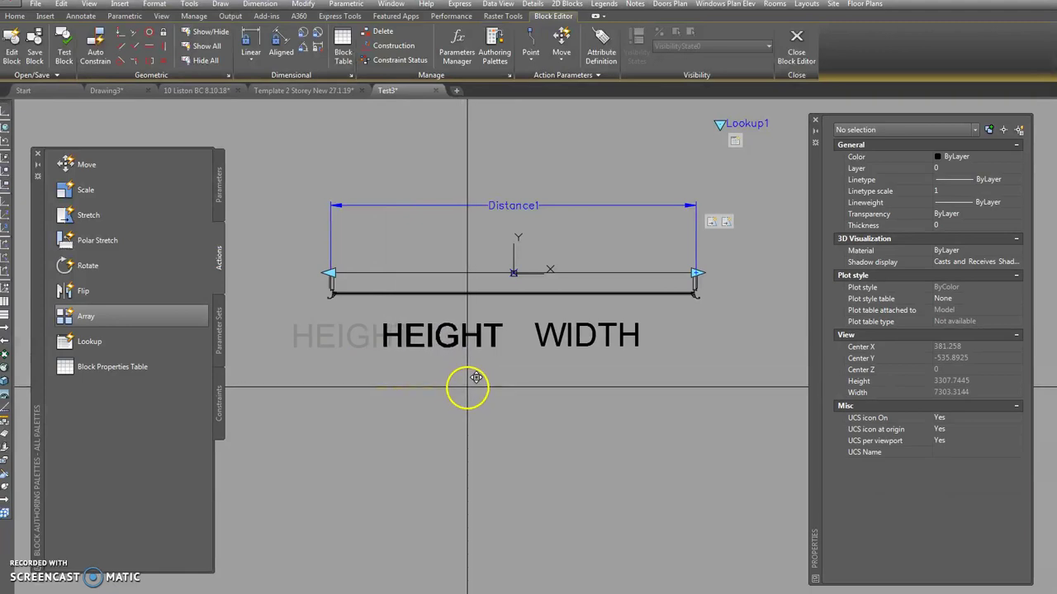
left_click(467, 385)
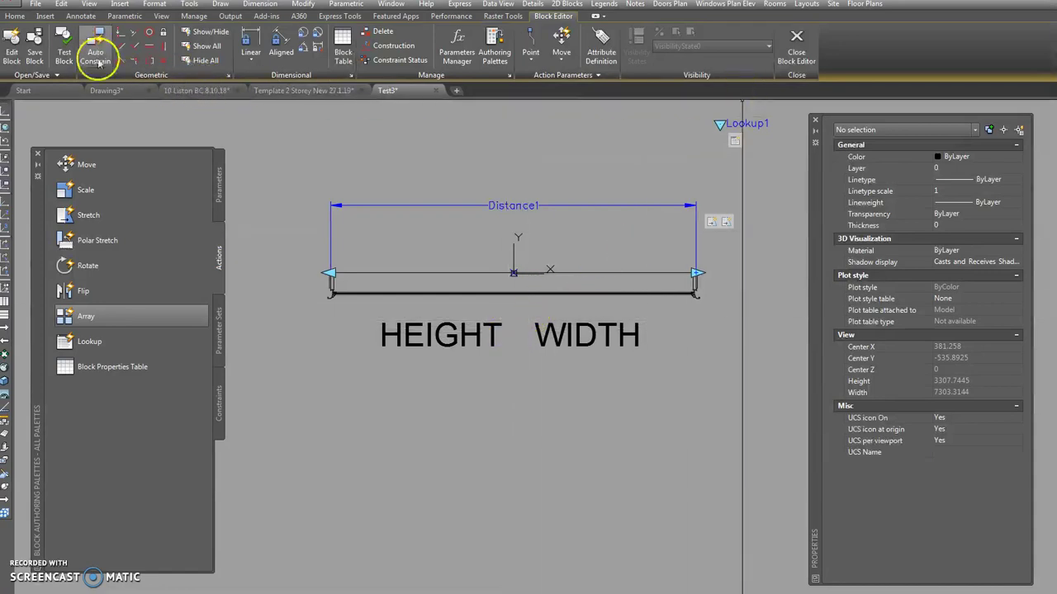
Step: Start testing the window block and set its HEIGHT attribute to 1.14
left_click(70, 55)
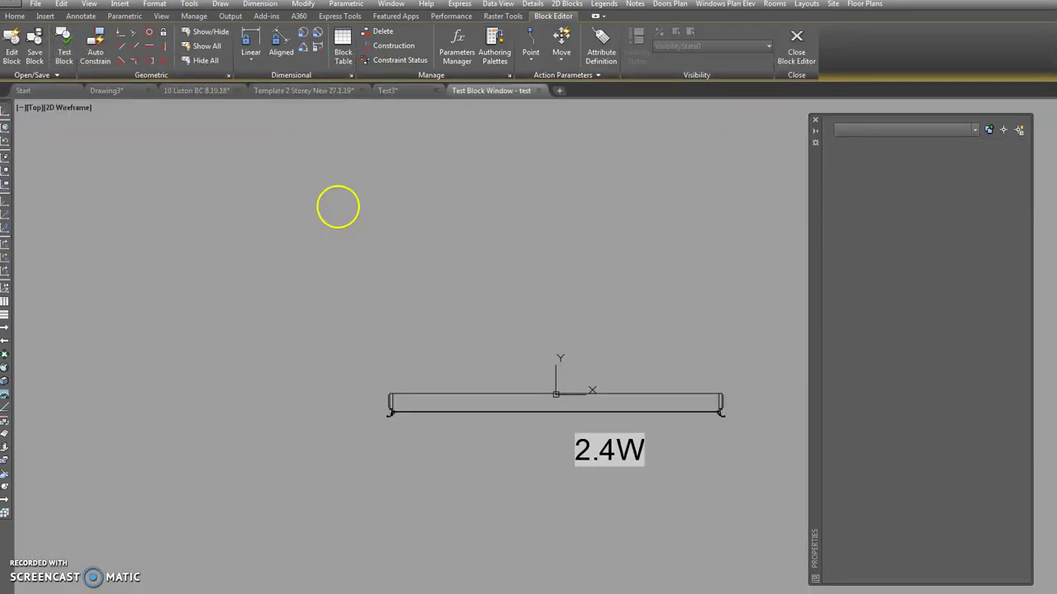
double_click(522, 396)
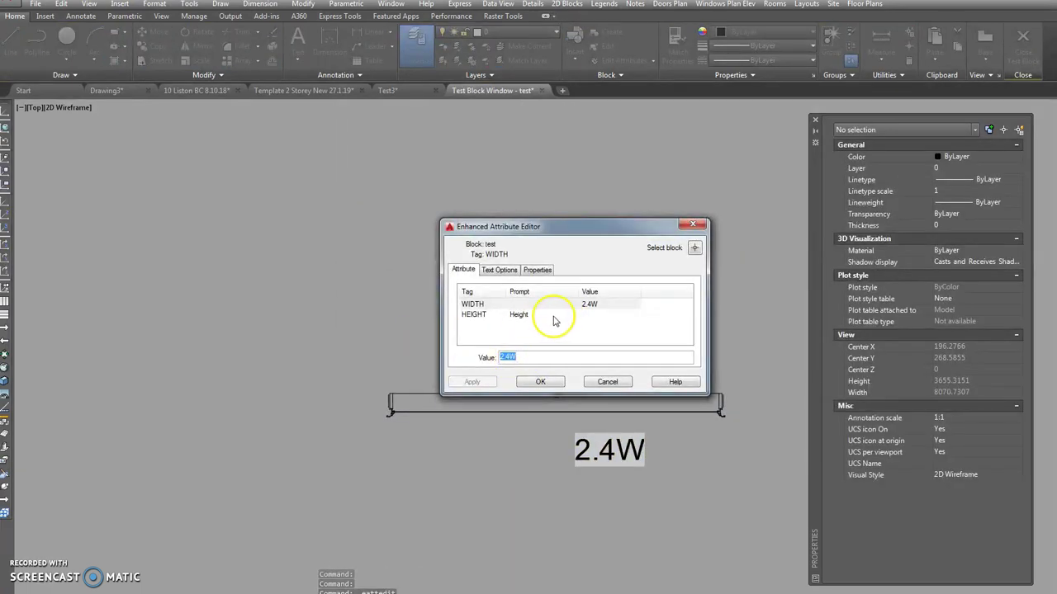
left_click(531, 315)
left_click(532, 356)
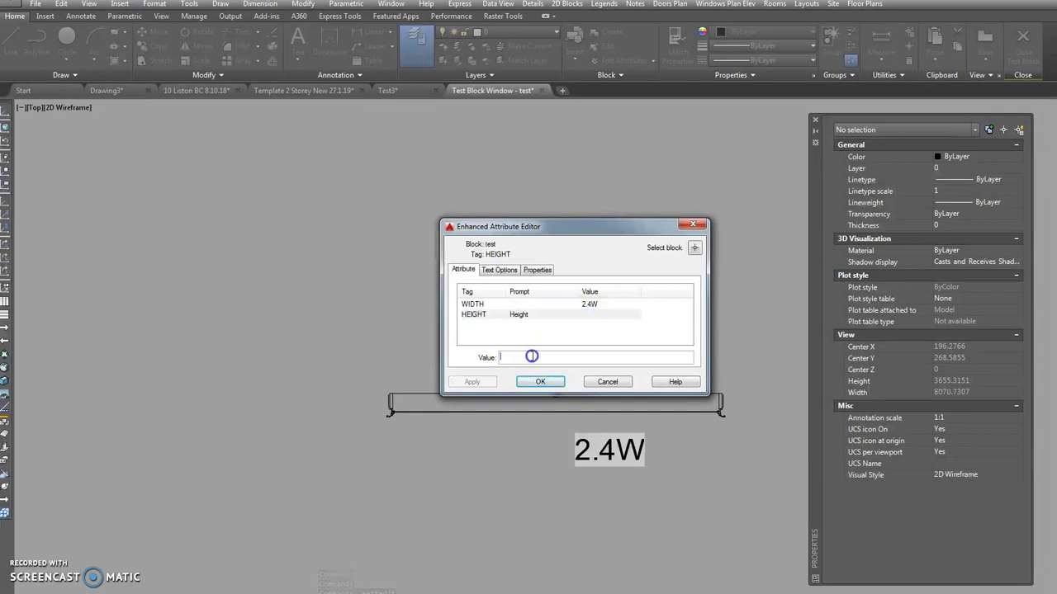
type("1.14")
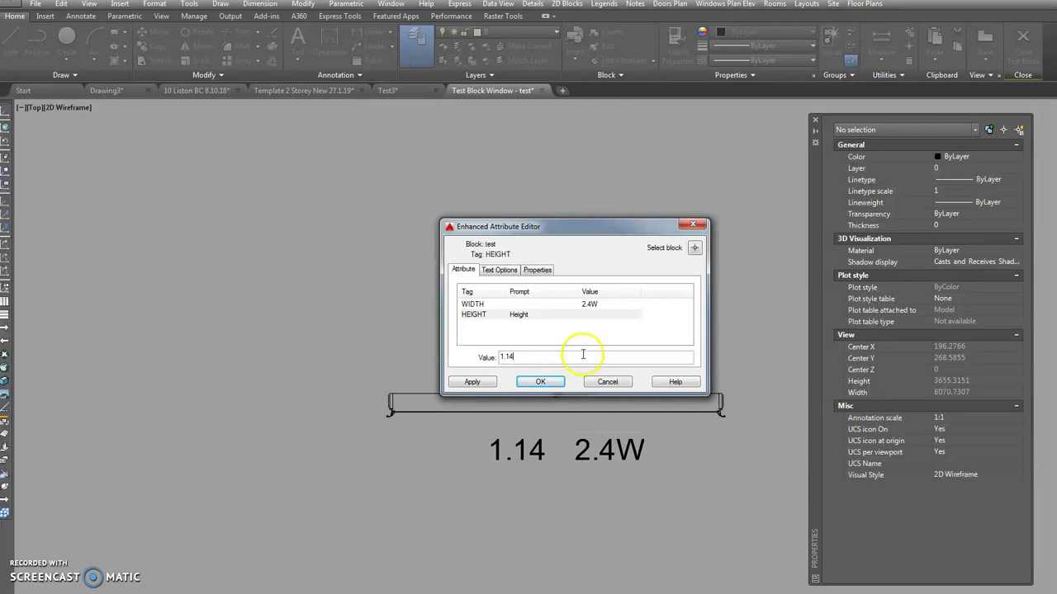
left_click(530, 383)
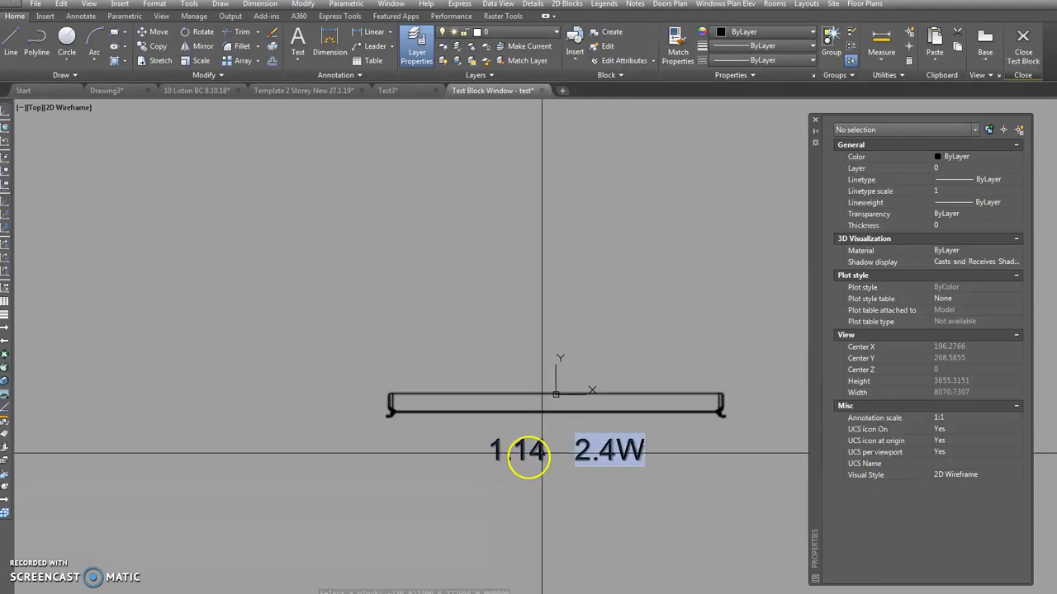
Step: Pick the 0.7 preset width from the lookup grip and regenerate so the label reads 0.7W
left_click(619, 373)
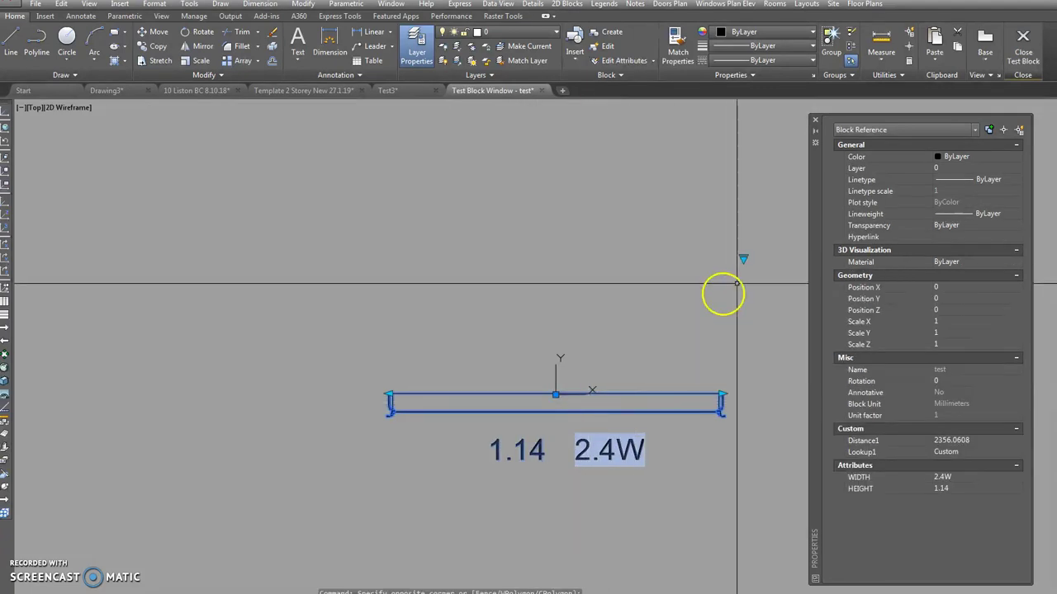
left_click(744, 259)
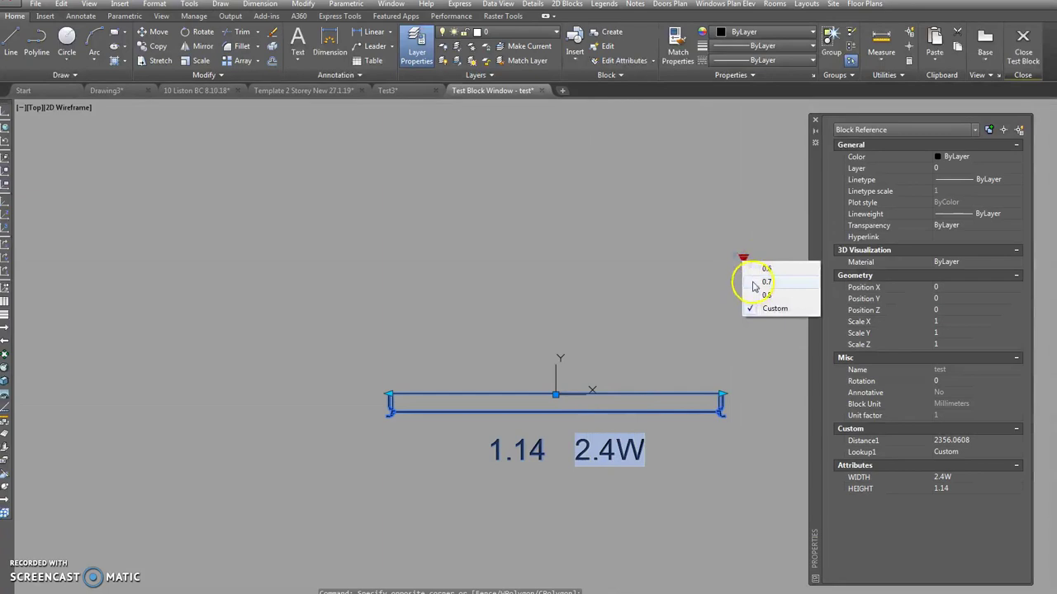
left_click(753, 283)
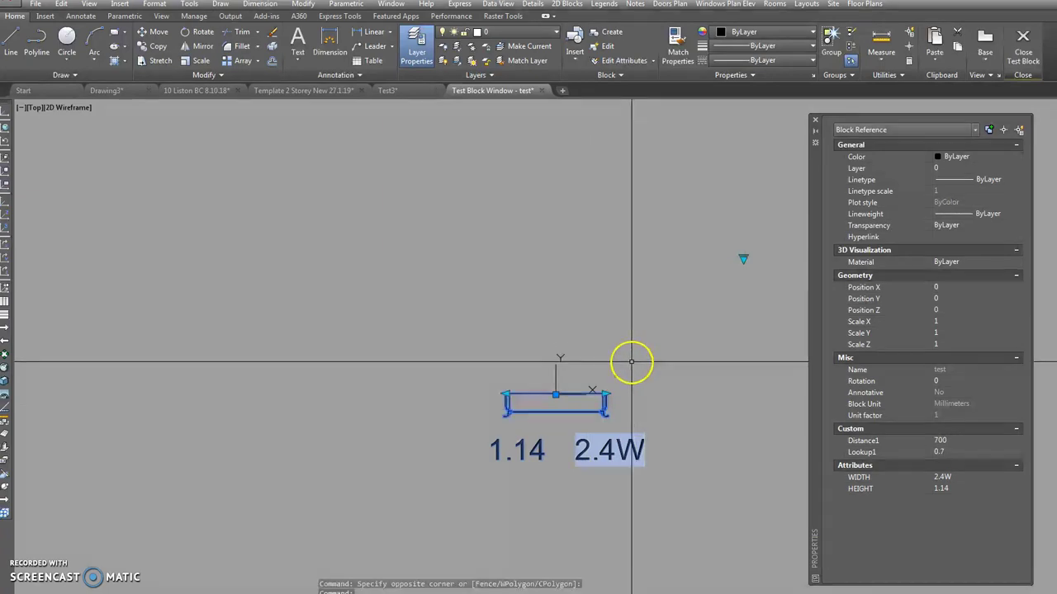
type("RE")
key("Return")
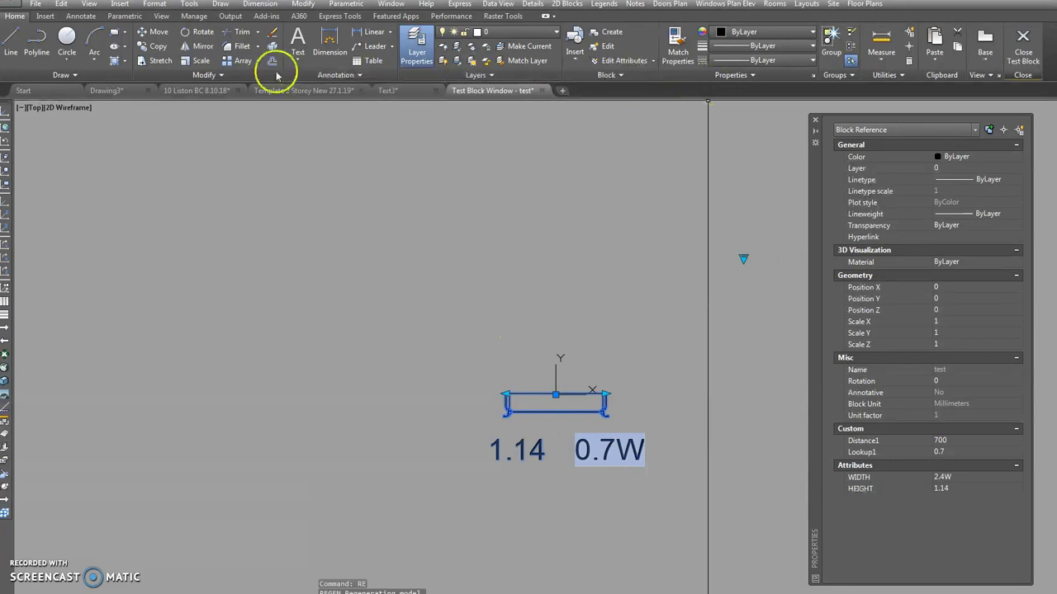
Step: Close the test block window and recentre the window in the Block Editor
left_click(1022, 39)
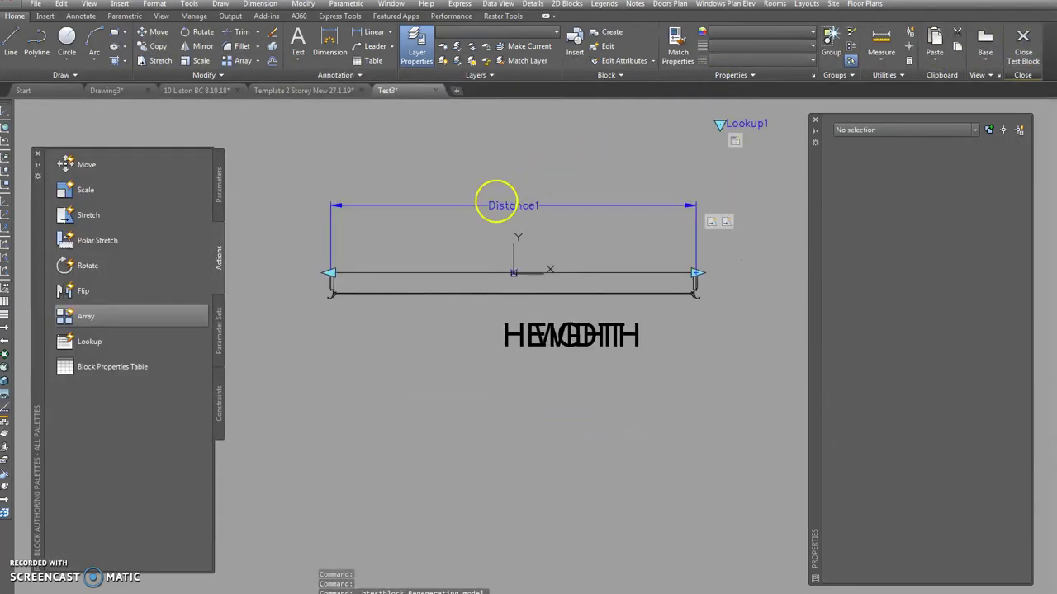
scroll(466, 227, "down", 3)
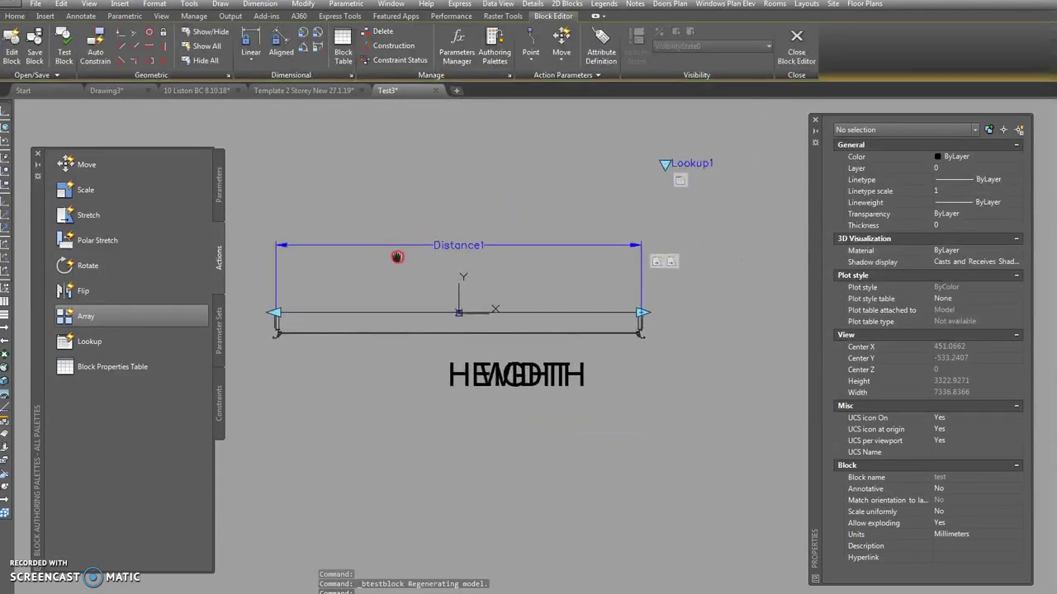
scroll(402, 211, "up", 3)
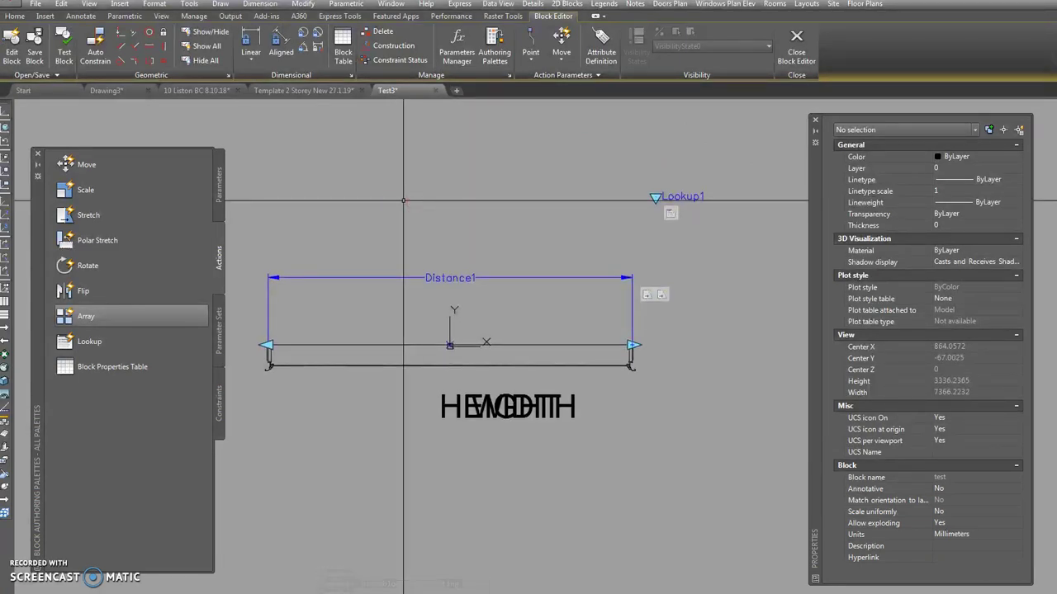
middle_click_drag(470, 198, 433, 221)
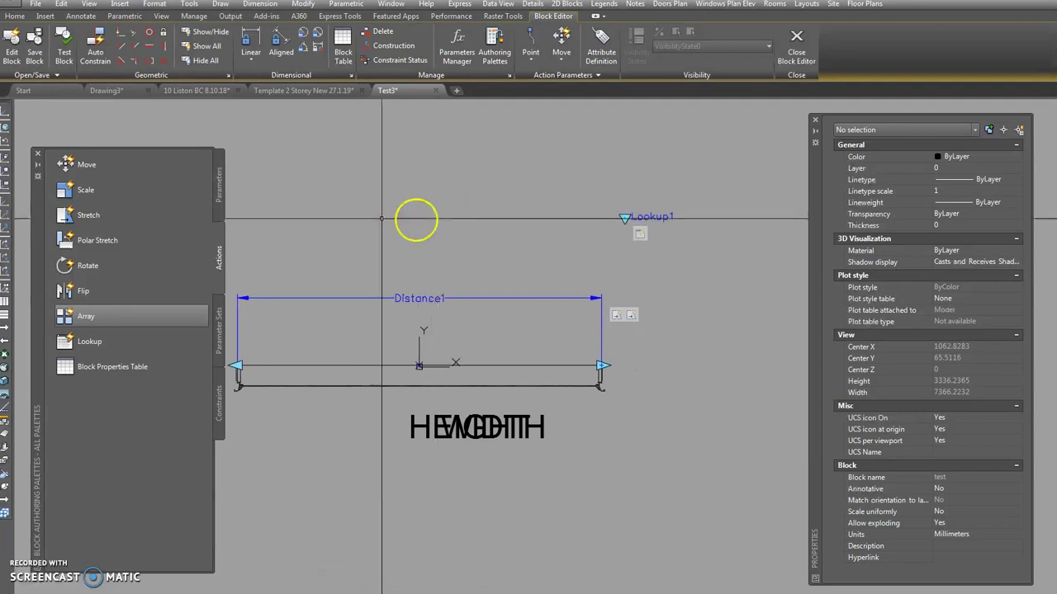
Step: Place a Visibility parameter to the right of the window and bring up its visibility states
left_click(222, 180)
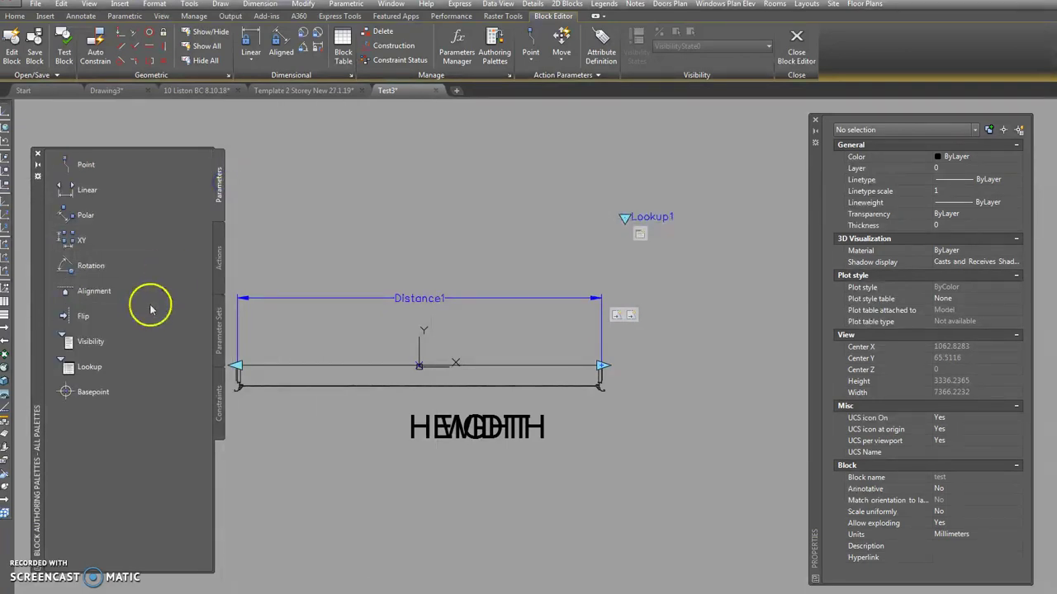
left_click(70, 340)
left_click(690, 273)
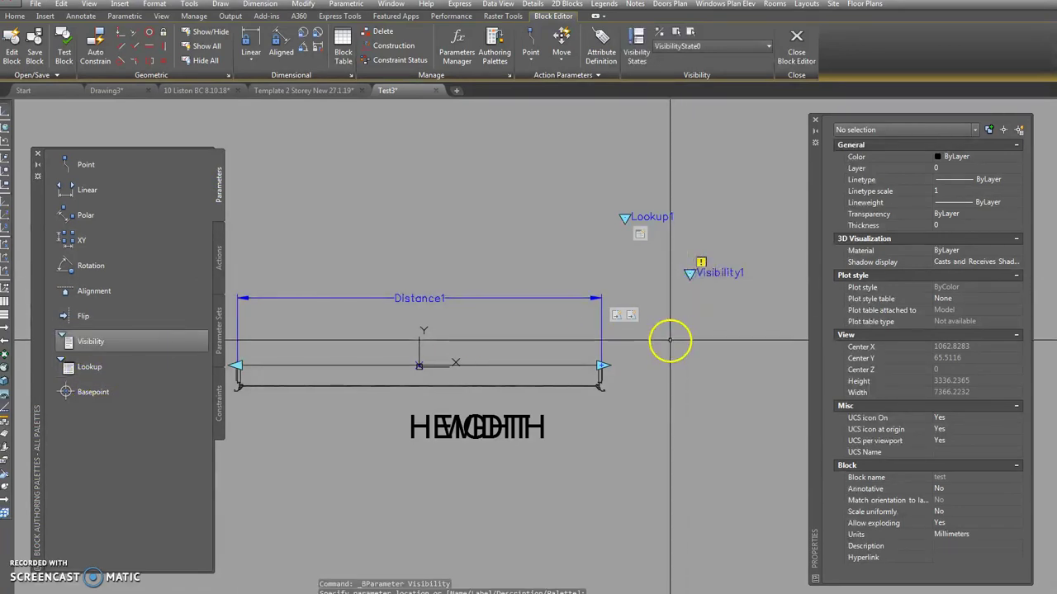
mouse_move(669, 340)
middle_mouse_down()
mouse_move(705, 328)
mouse_move(694, 323)
middle_mouse_up()
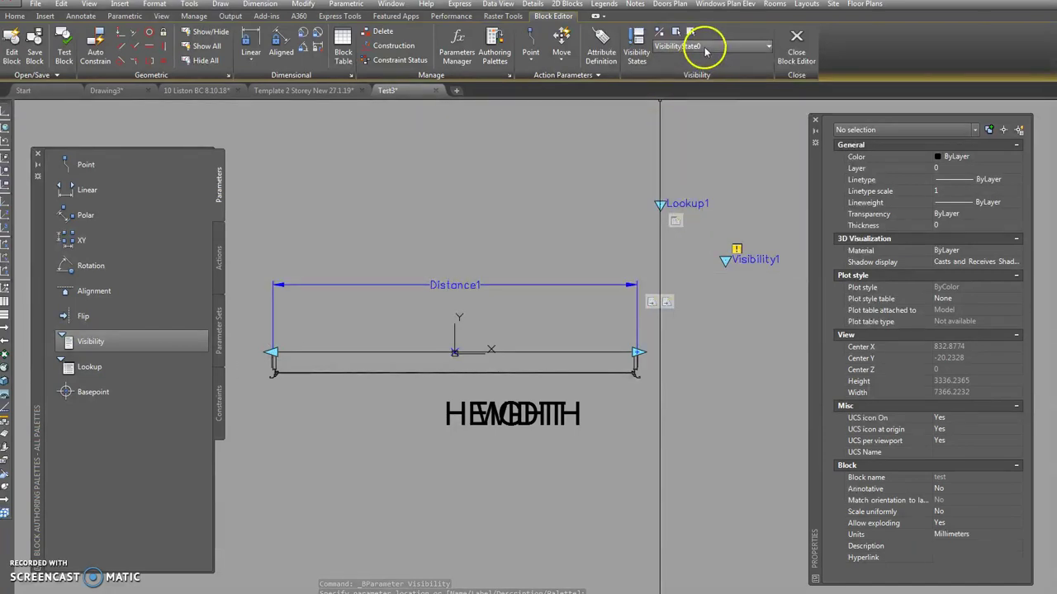
left_click(637, 38)
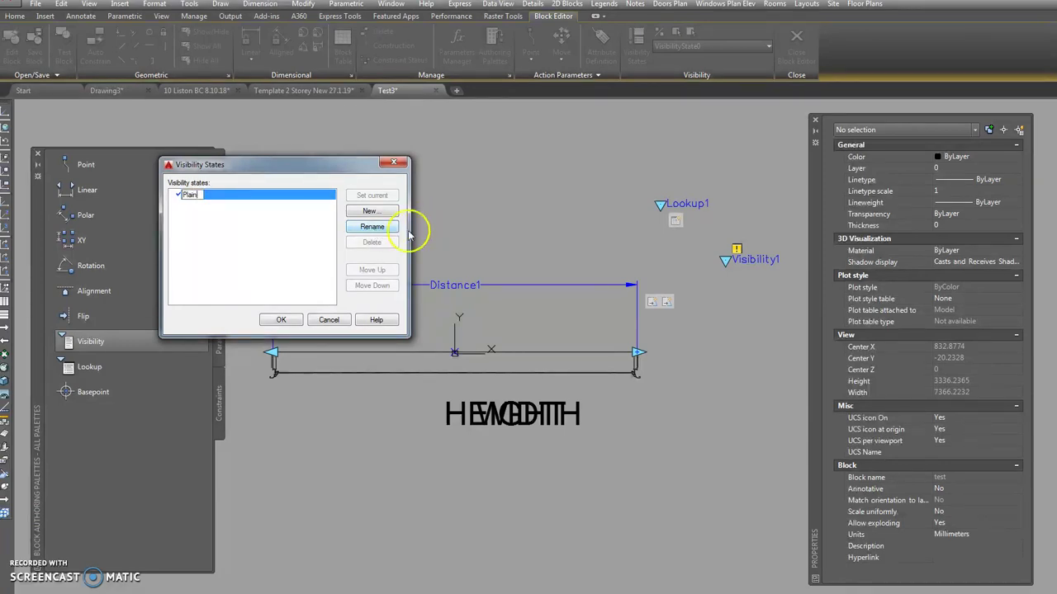
Step: Create a new Frosted visibility state alongside Plain, leaving existing objects unchanged, and make it current
left_click(369, 212)
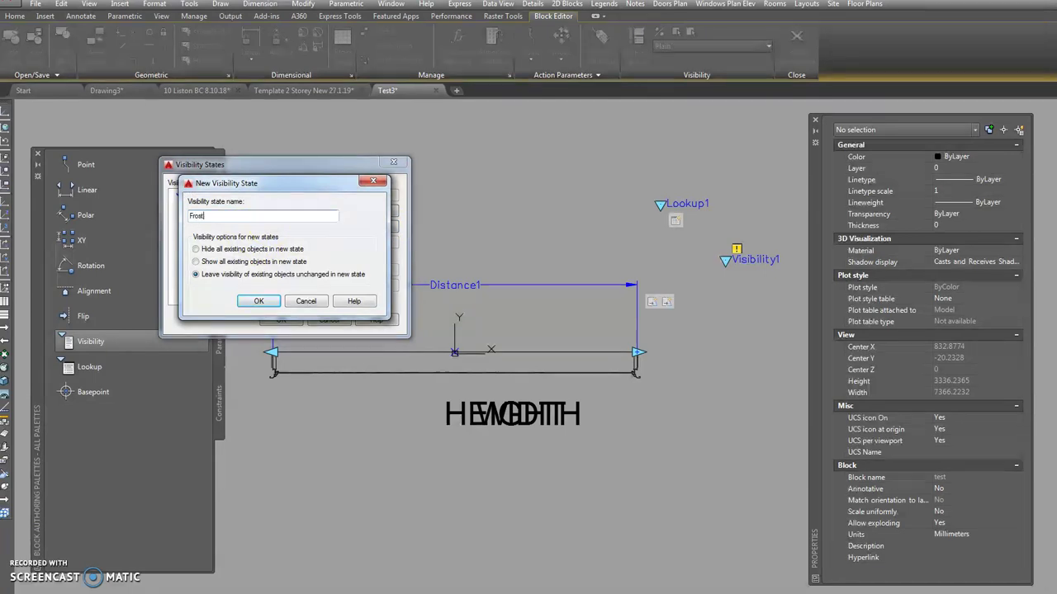
left_click(258, 301)
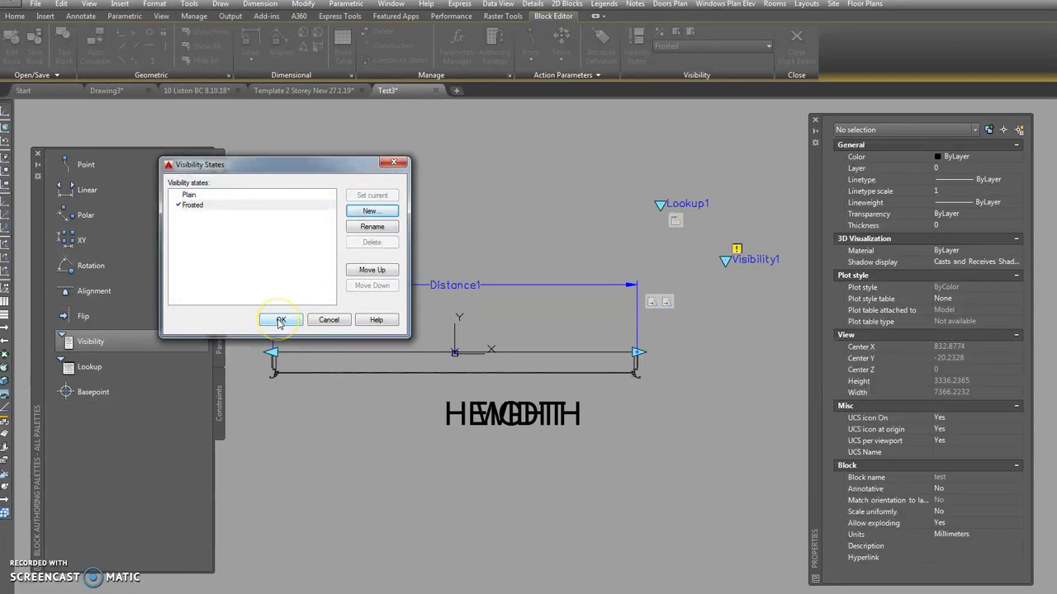
left_click(280, 321)
middle_click_drag(391, 250, 435, 236)
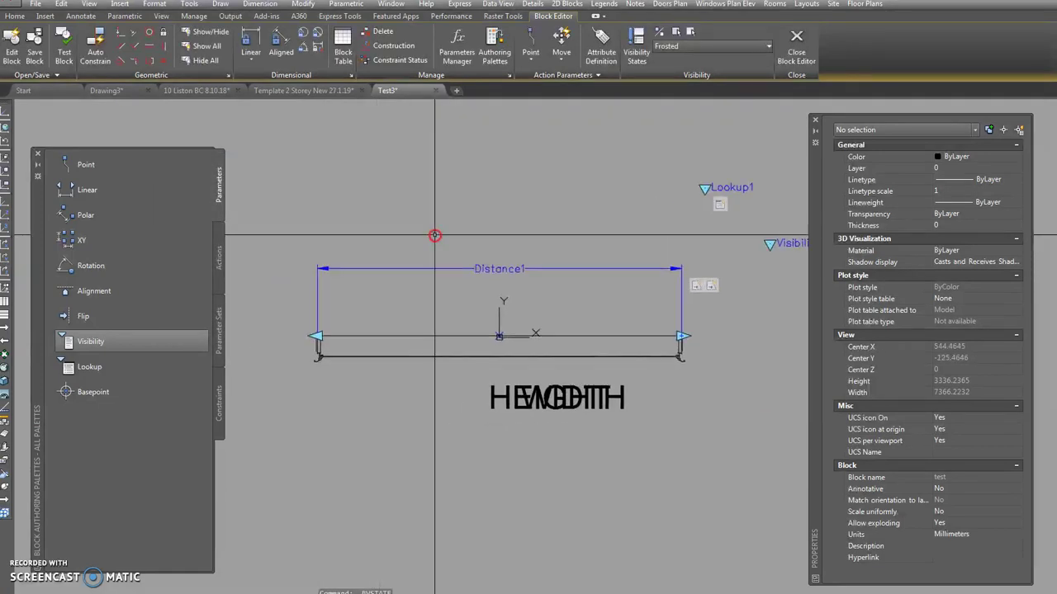
Step: Draw a small circle of radius 89.6609 below the window, then switch back to the Plain state
mouse_move(389, 302)
middle_mouse_down()
mouse_move(405, 264)
mouse_move(395, 259)
middle_mouse_up()
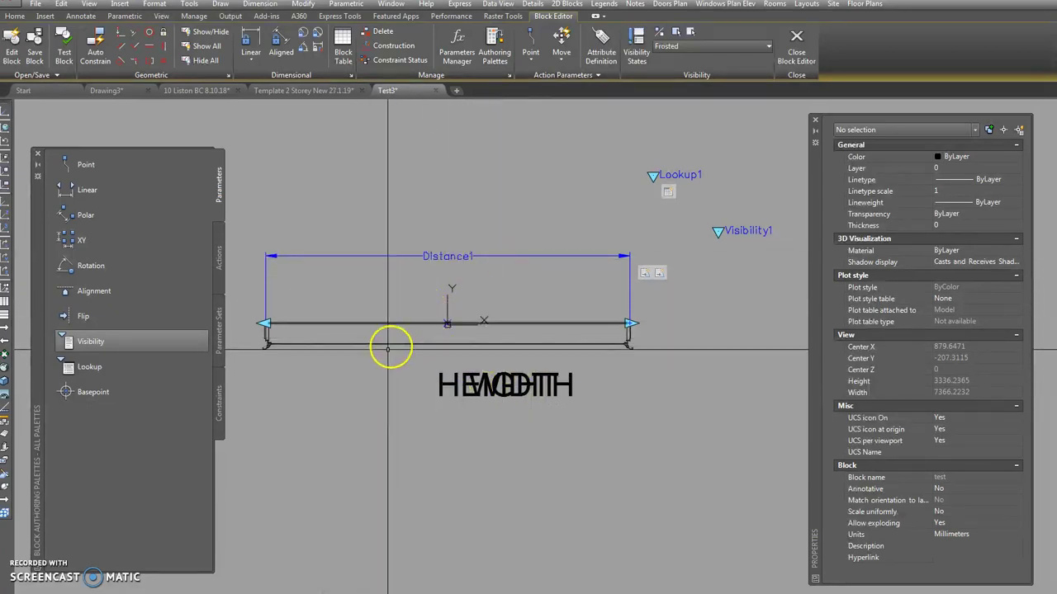
left_click(352, 385)
left_click(366, 387)
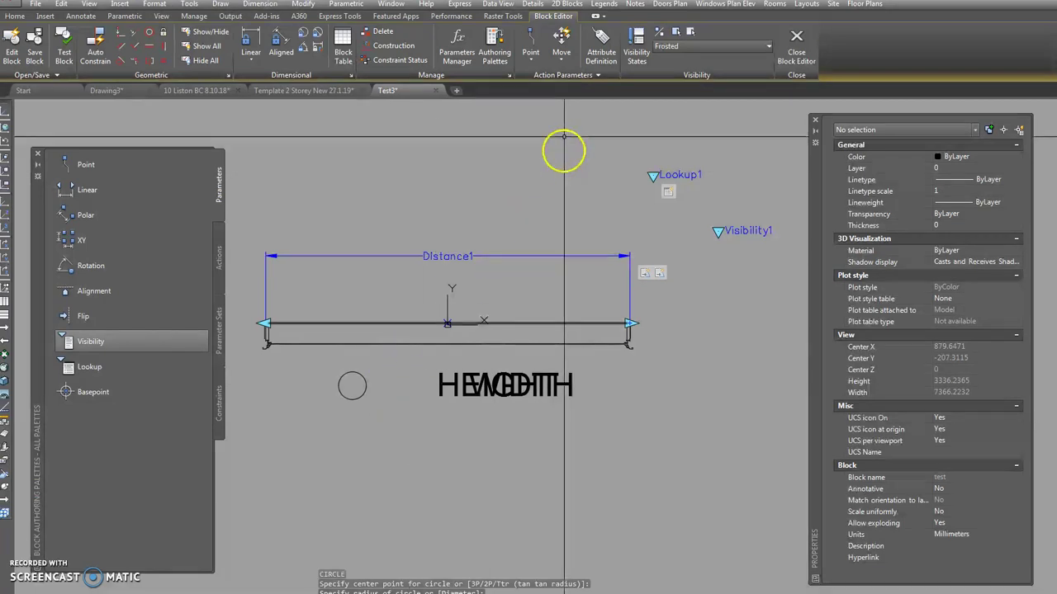
left_click(686, 48)
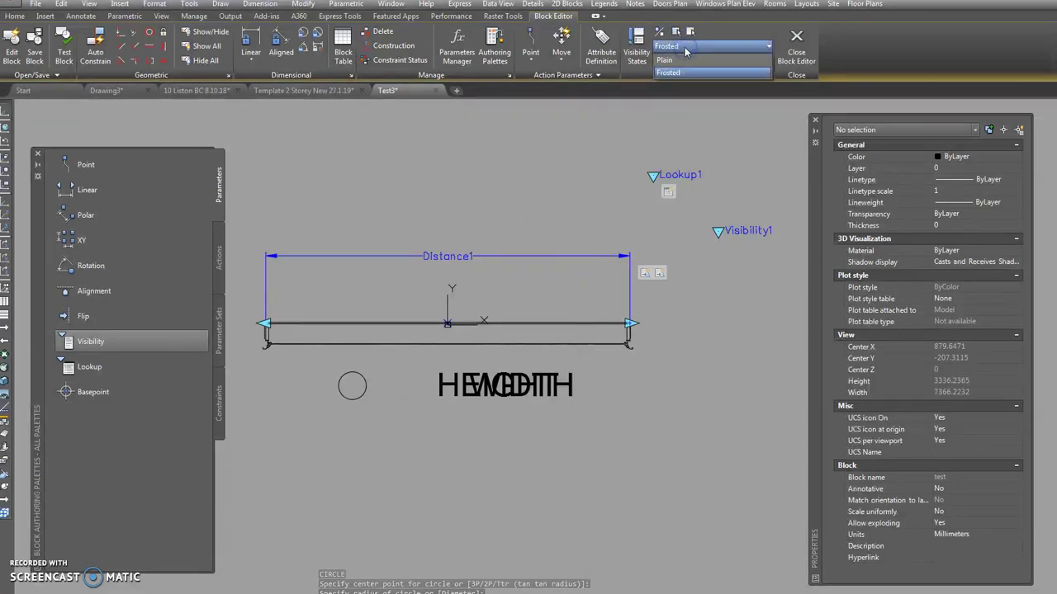
left_click(672, 60)
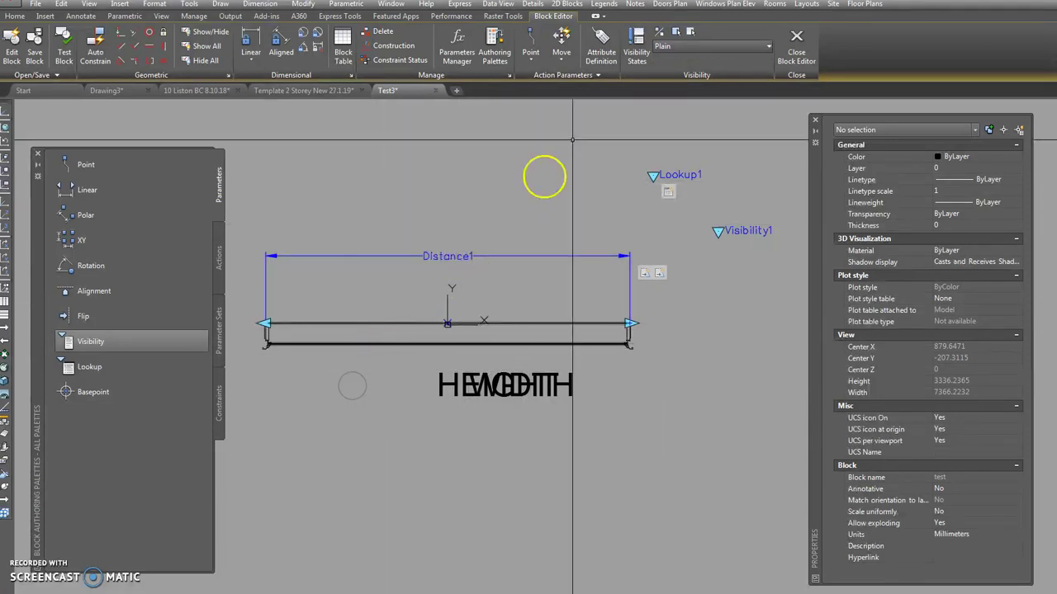
left_click(362, 377)
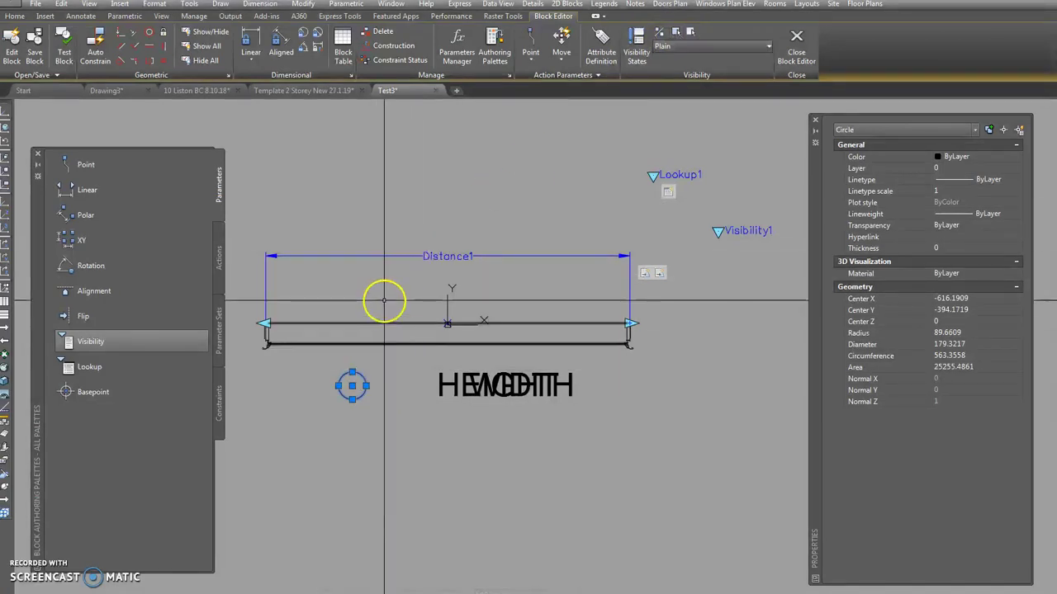
left_click(384, 302)
key("Escape")
key("Escape")
scroll(388, 300, "down", 4)
middle_click_drag(471, 284, 429, 299)
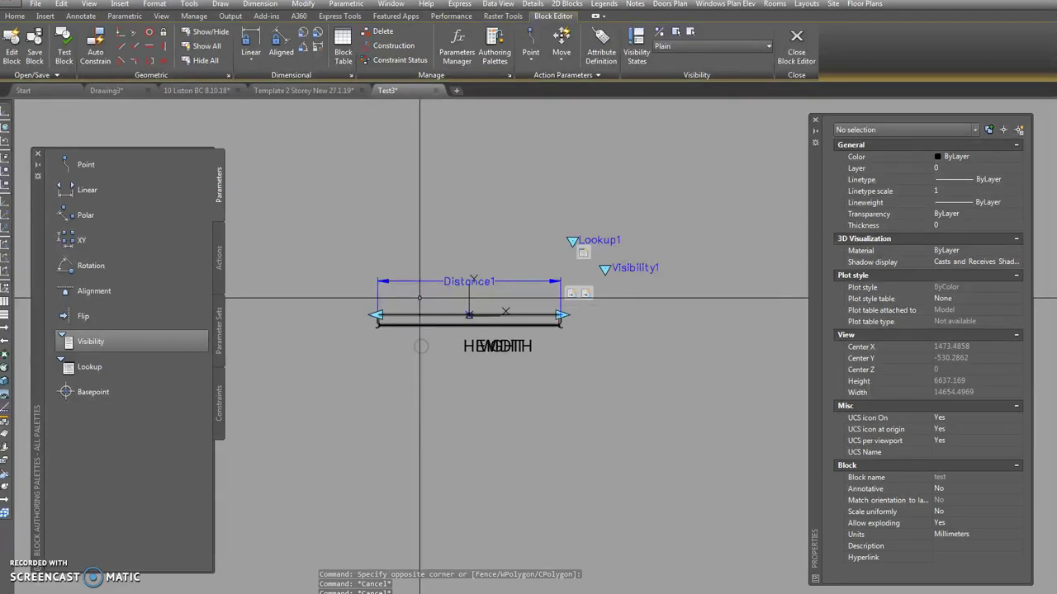
middle_click_drag(437, 271, 390, 303)
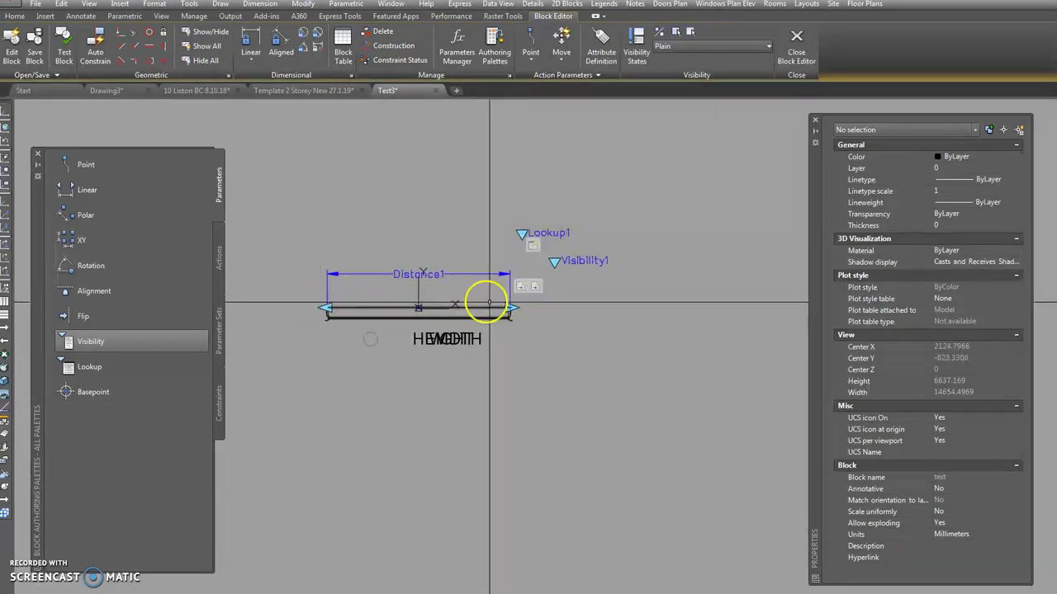